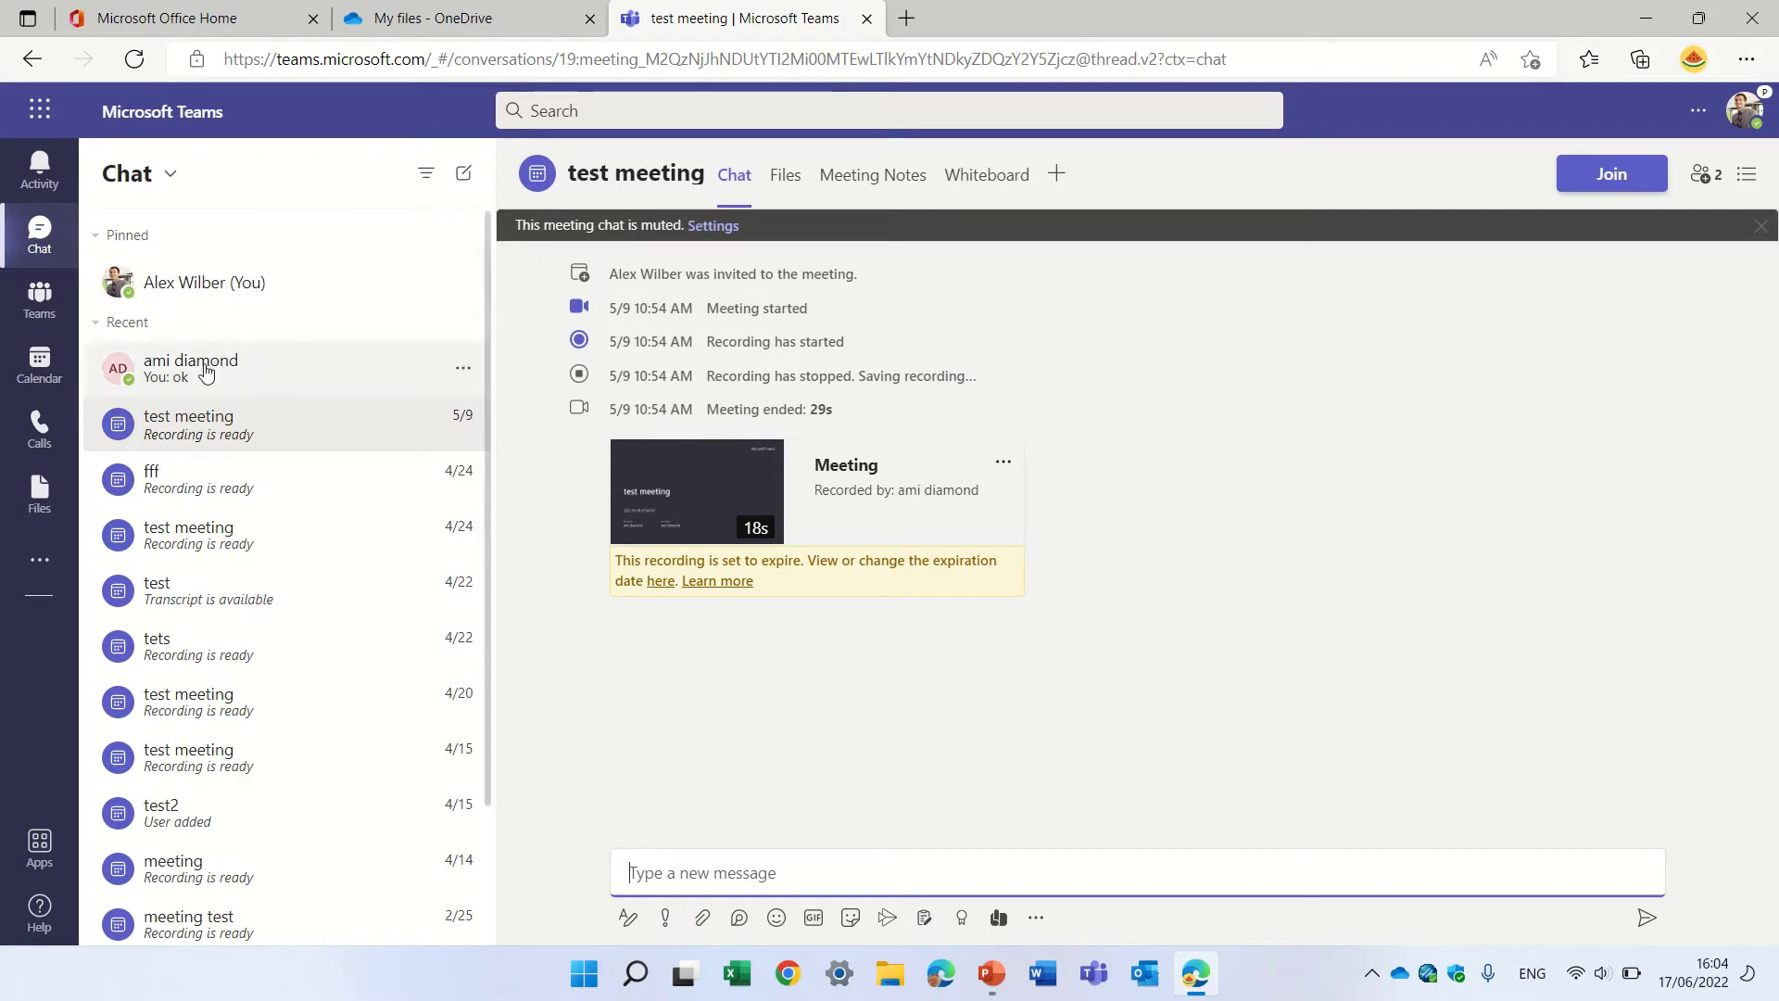
# Start a new chat addressed to your own name and open your personal self-chat
pyautogui.click(463, 173)
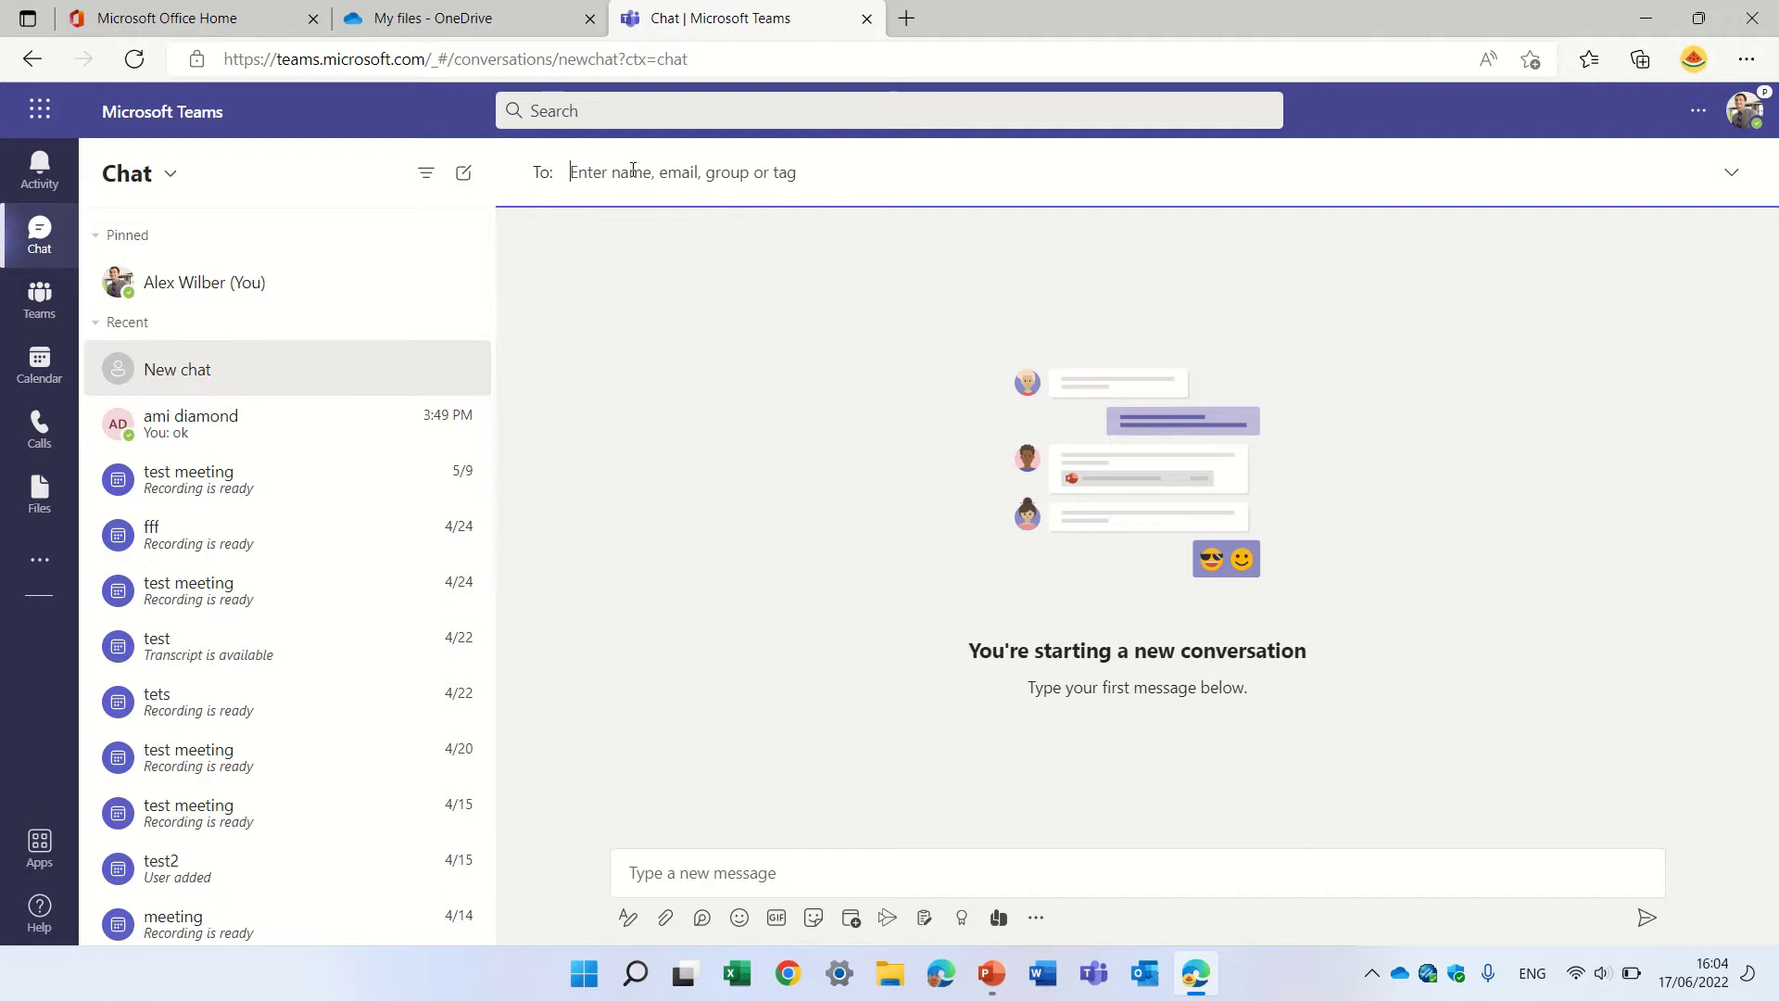
pyautogui.write('alex')
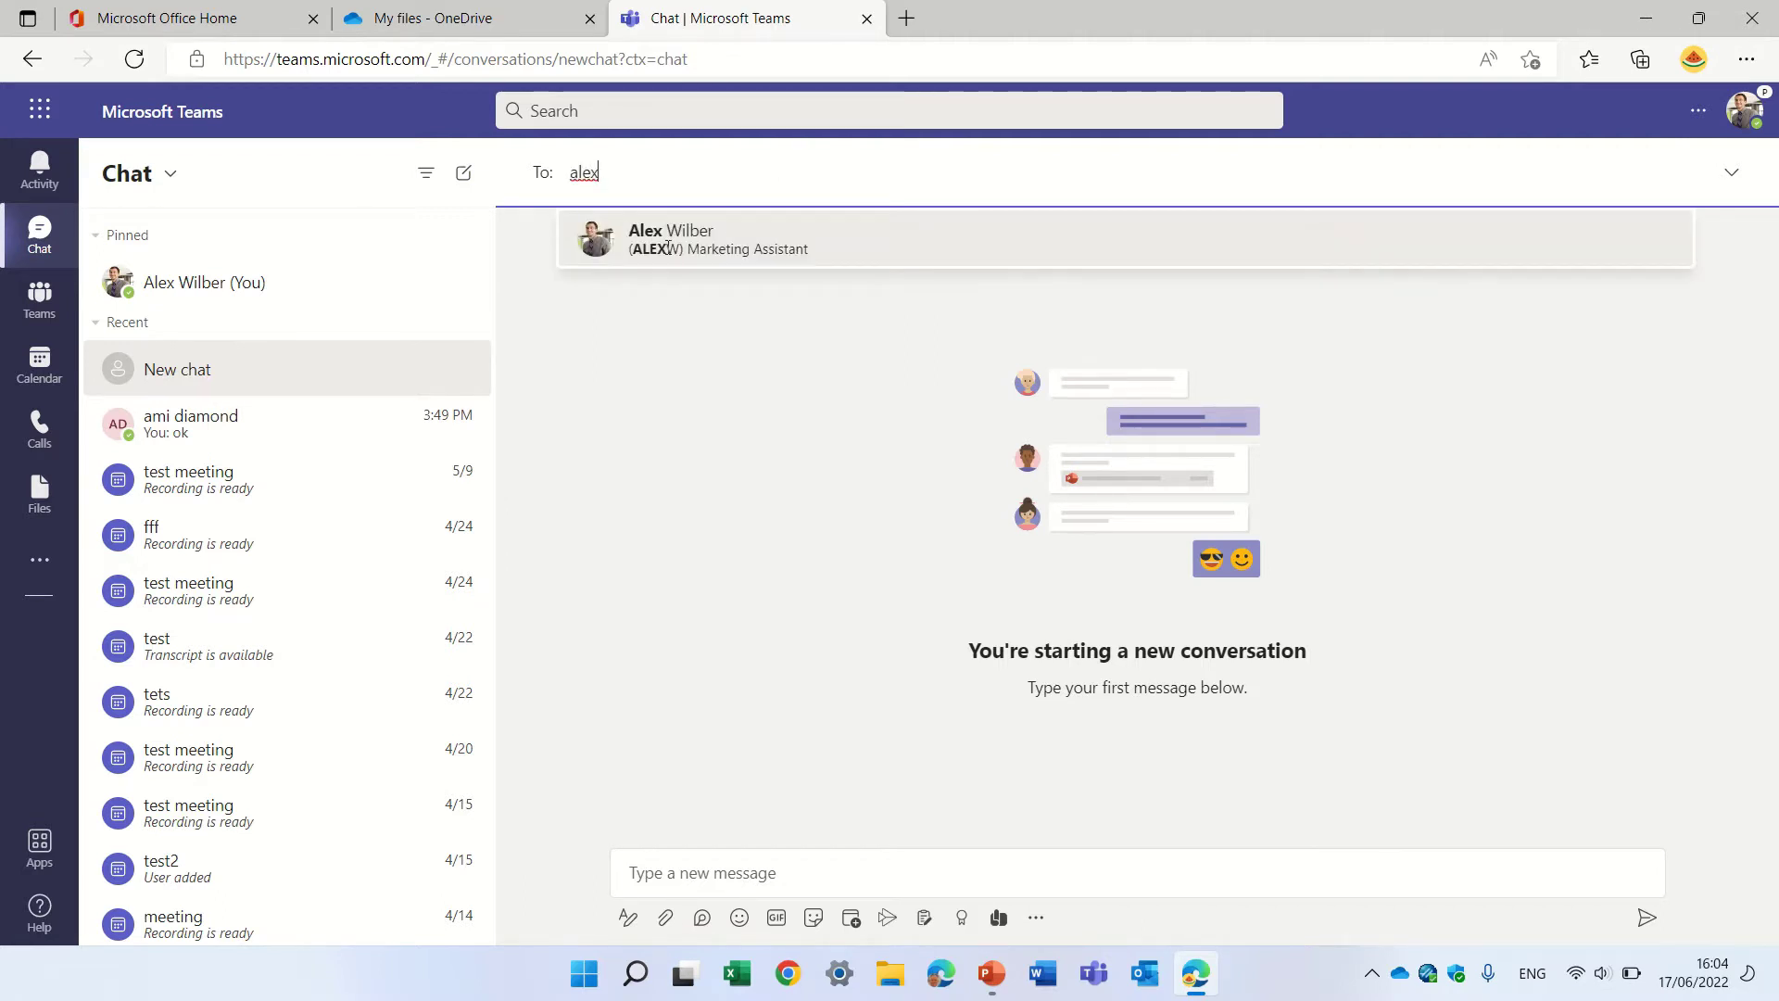
pyautogui.click(667, 243)
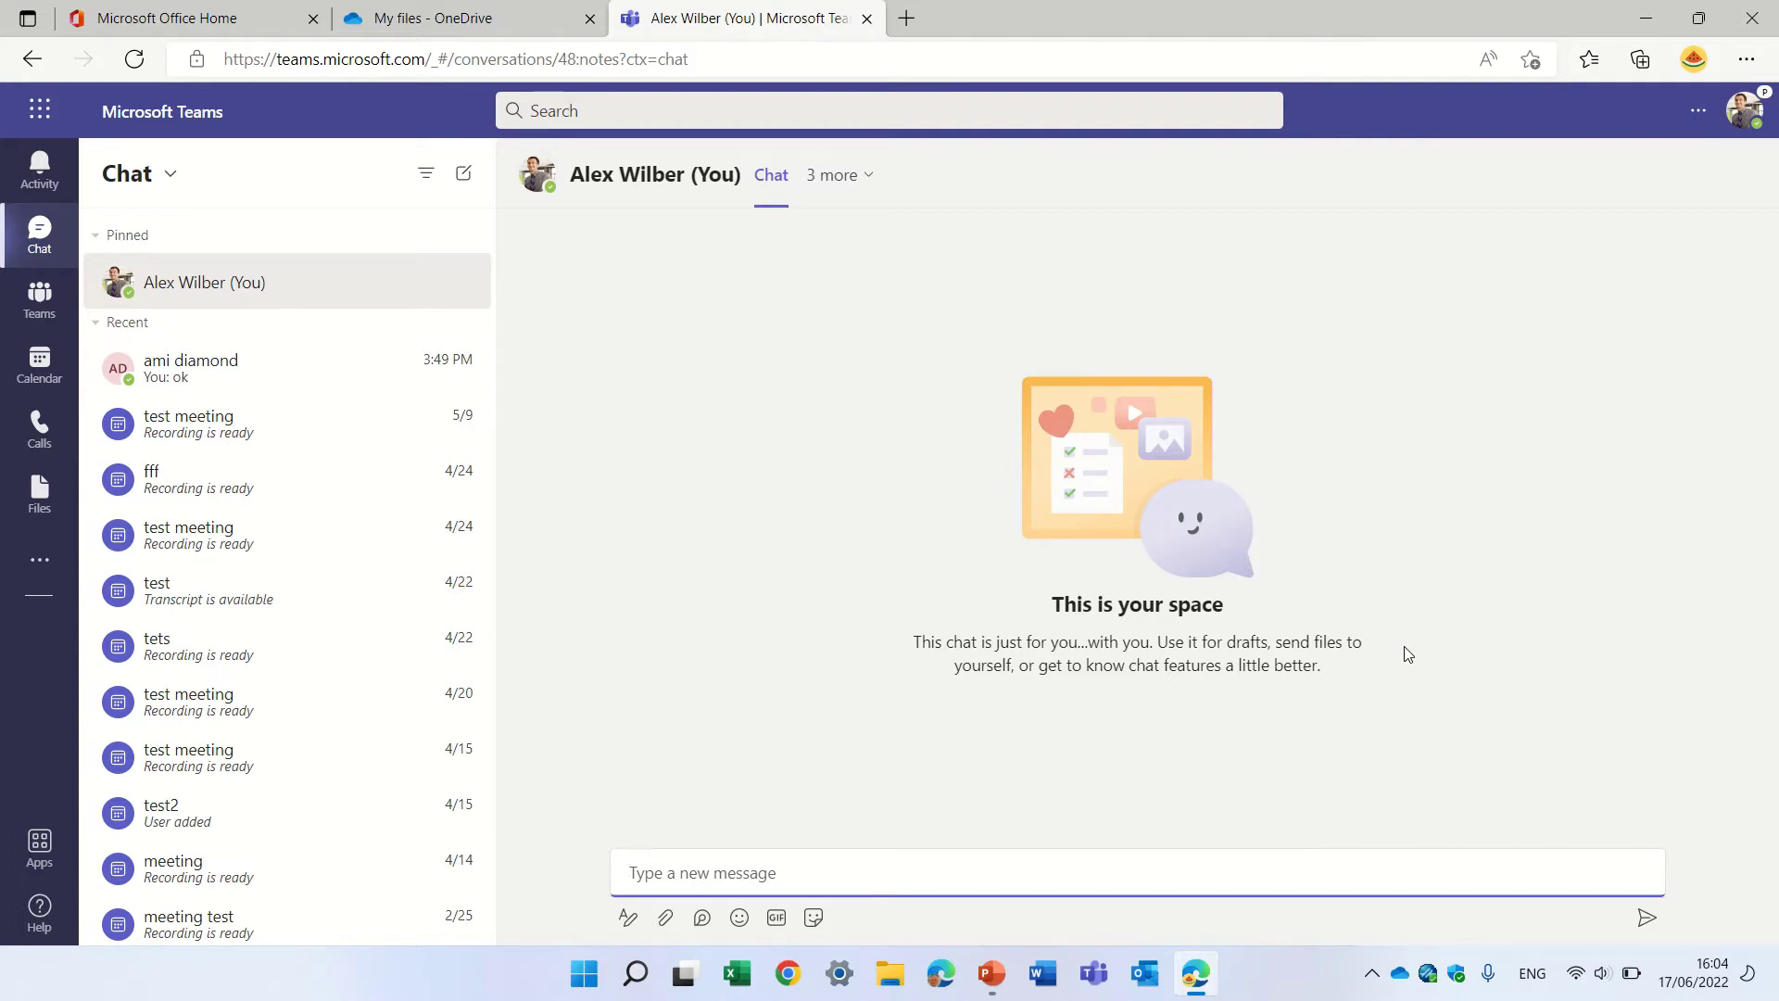
# Post the notes 'hello' and 'dont forget to buy food' to yourself
pyautogui.write('test')
pyautogui.press('BackSpace')
pyautogui.press('BackSpace')
pyautogui.press('BackSpace')
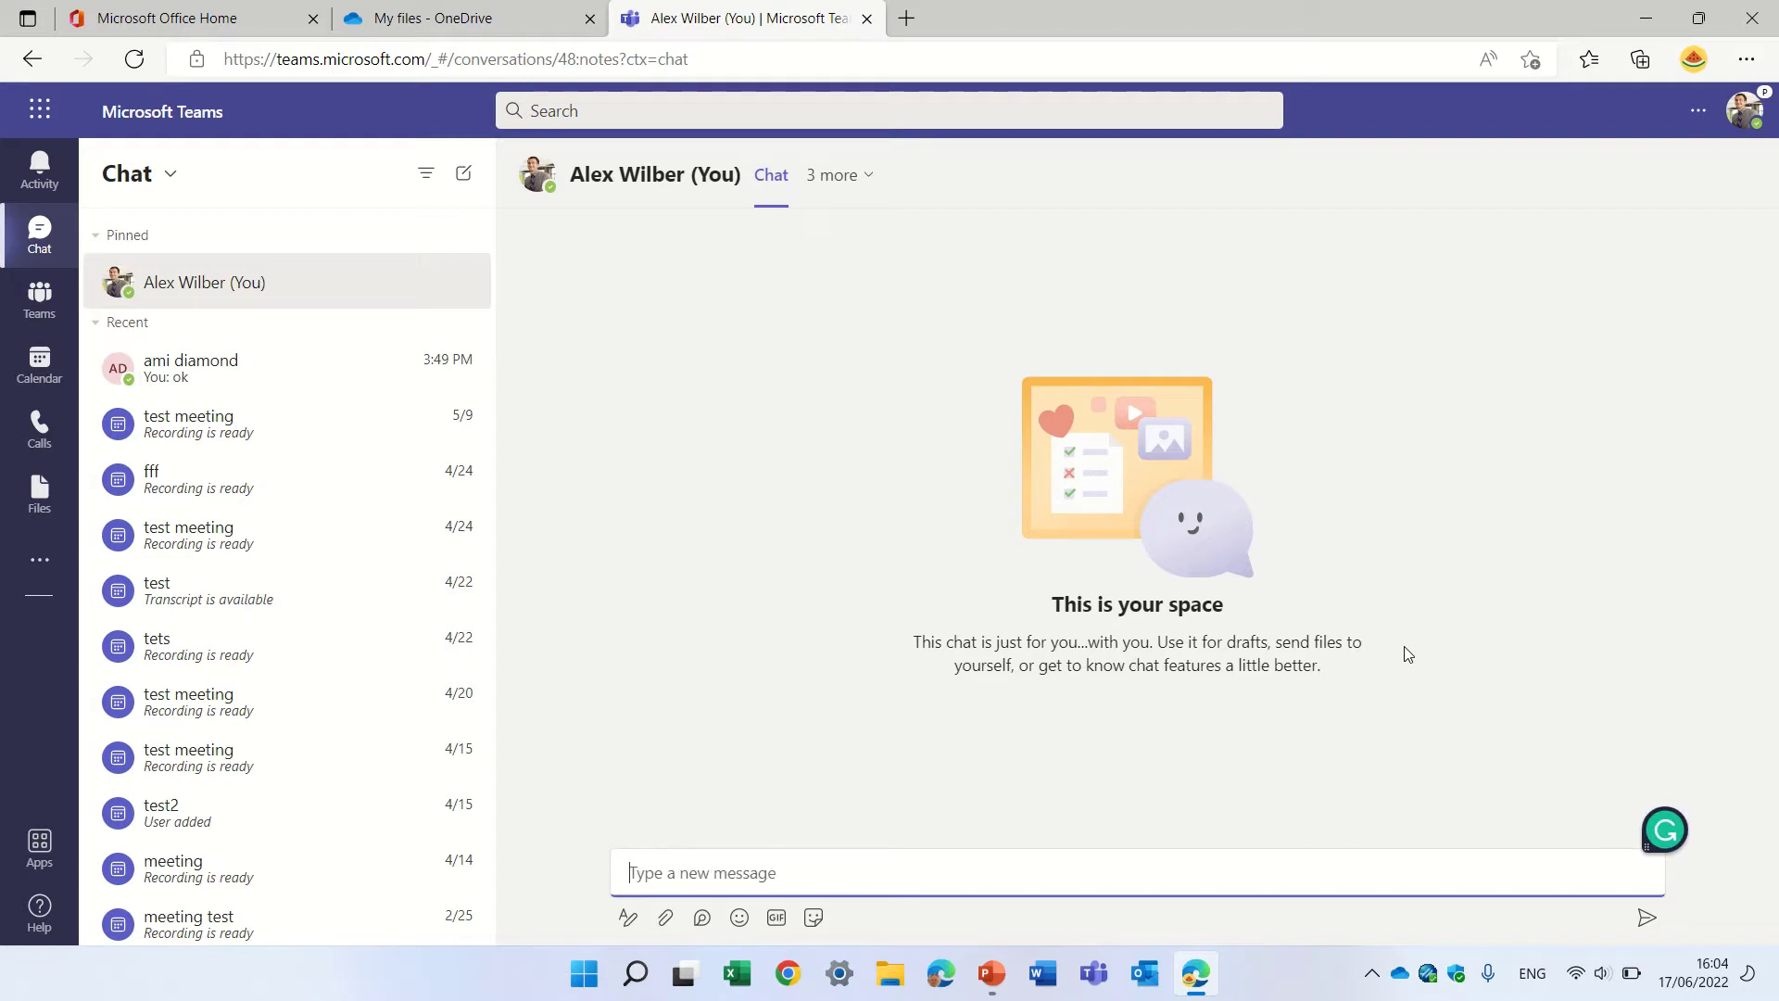
pyautogui.write('hello')
pyautogui.press('Return')
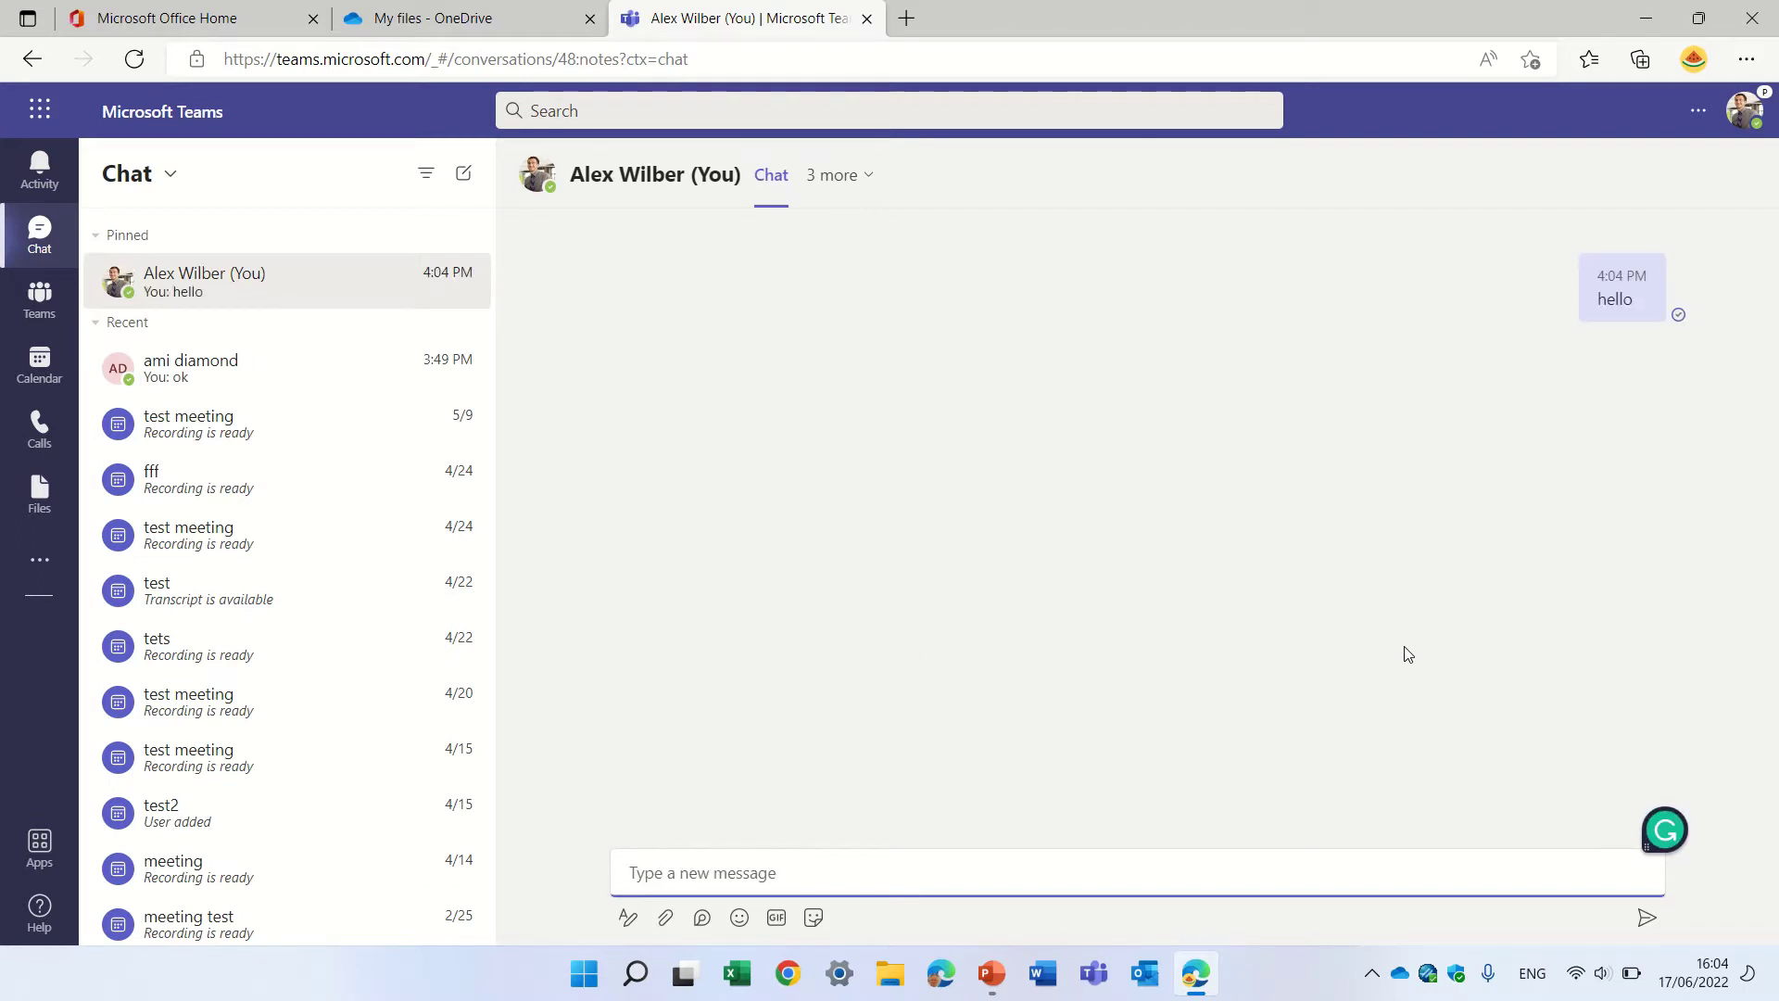
pyautogui.write('dont fo')
pyautogui.write('rget to b')
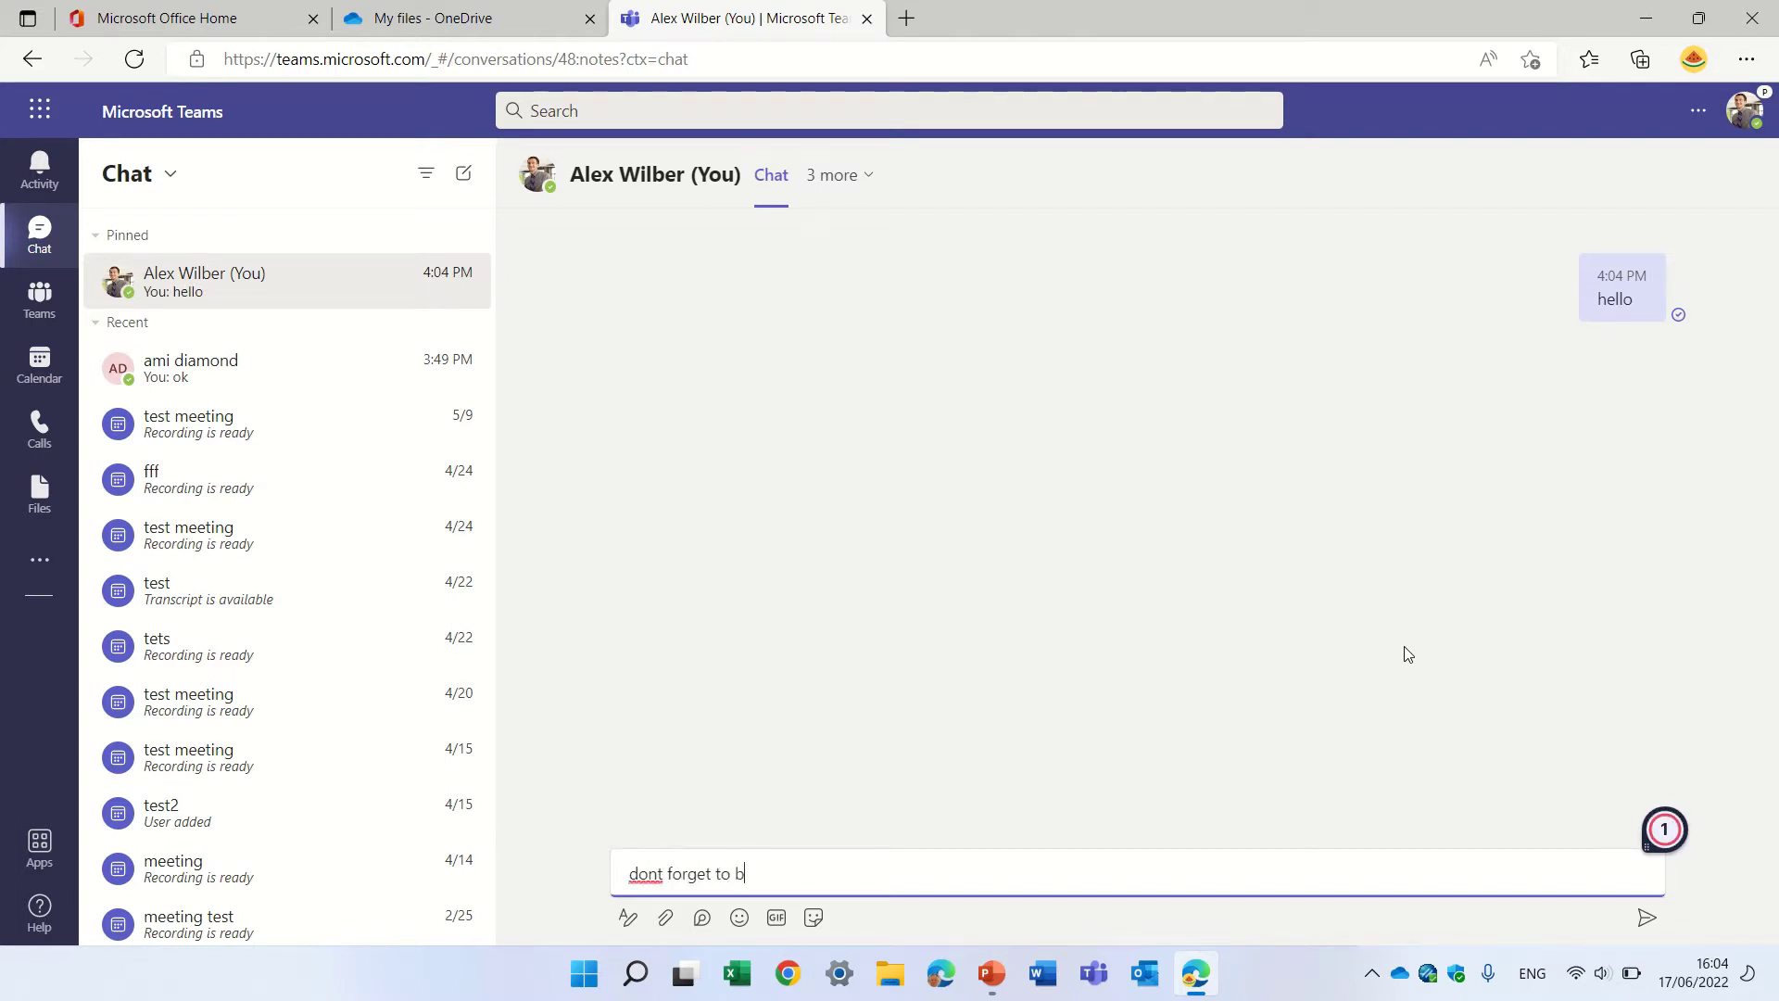
pyautogui.write('uy ')
pyautogui.write('food')
pyautogui.press('Return')
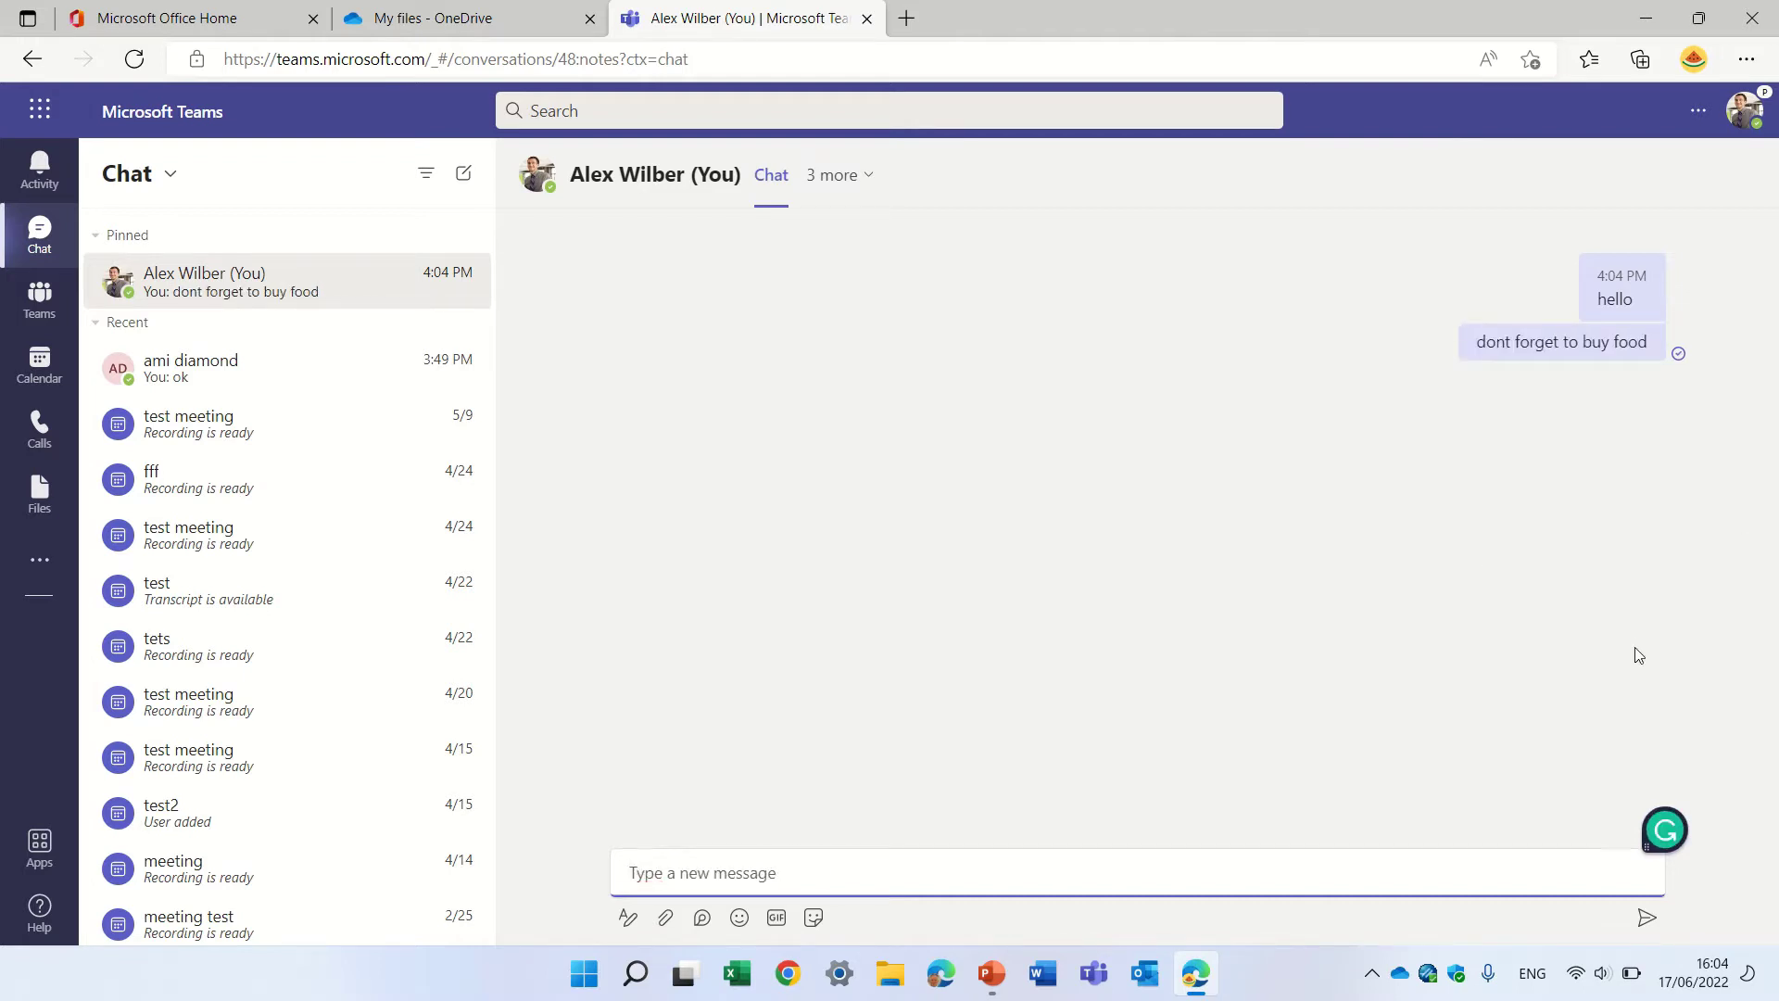
# Send 'fdfhskfhskdhjfsd' as a bold-formatted message in the self-chat
pyautogui.click(628, 919)
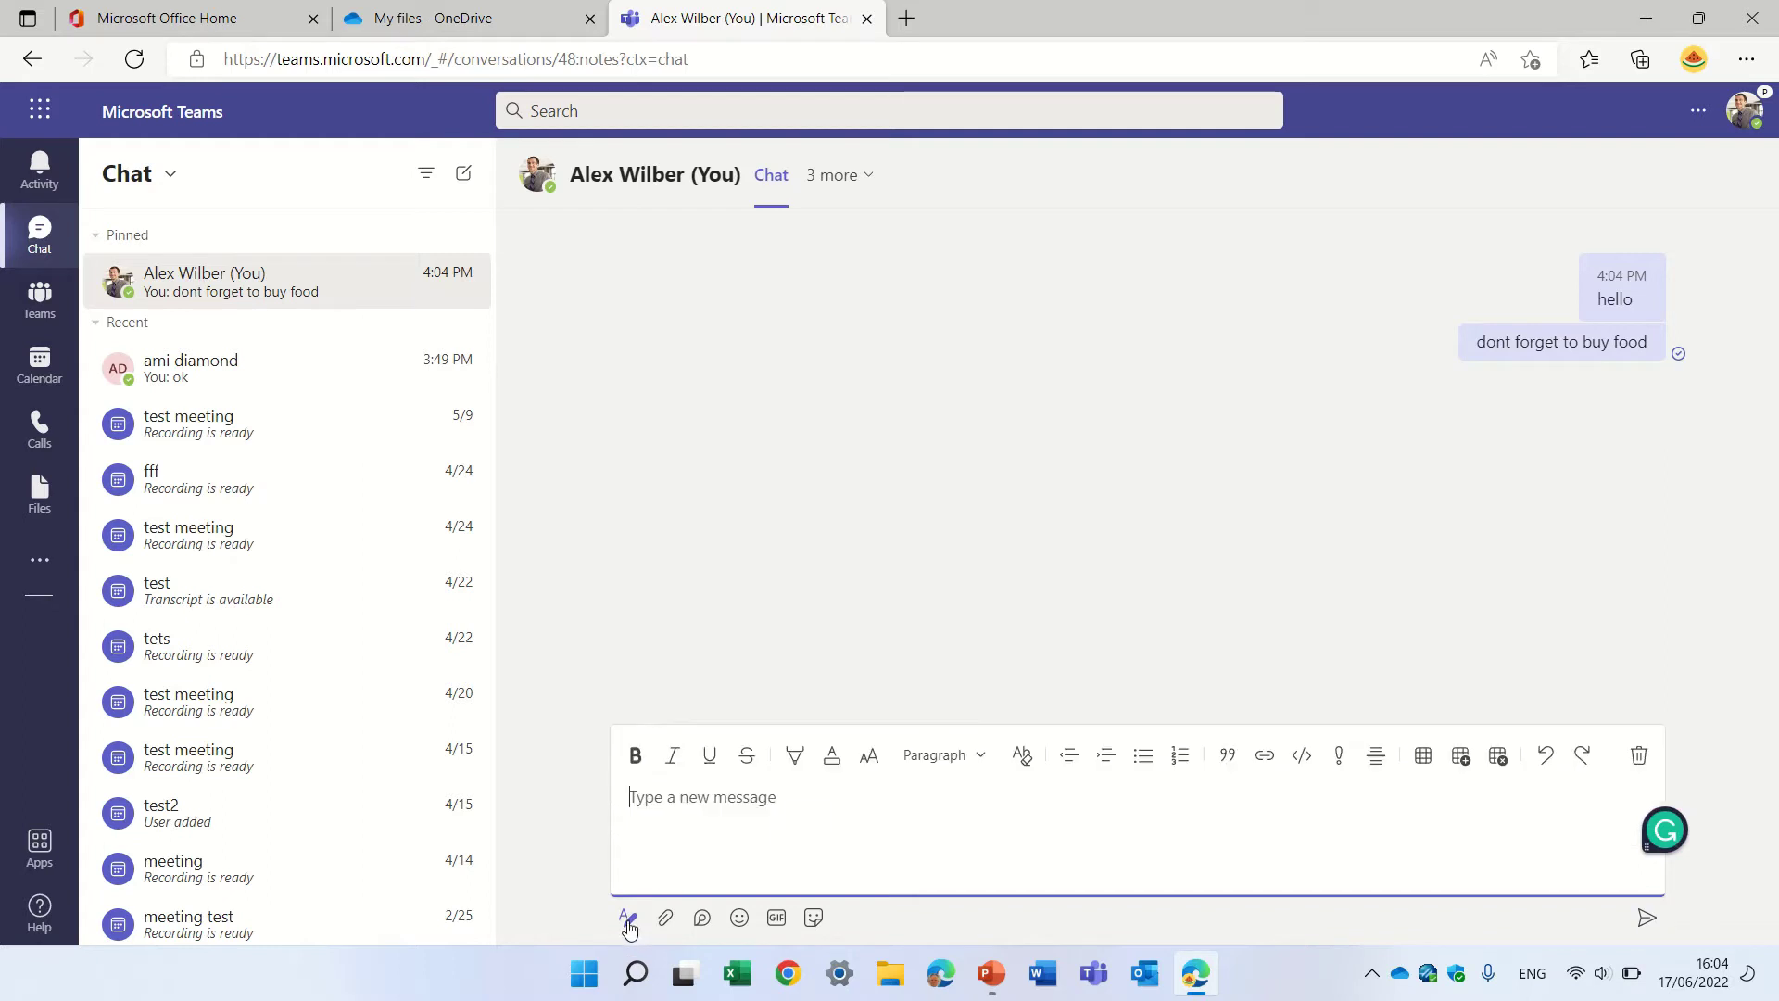
pyautogui.write('fdfhskfhskdhjfsd')
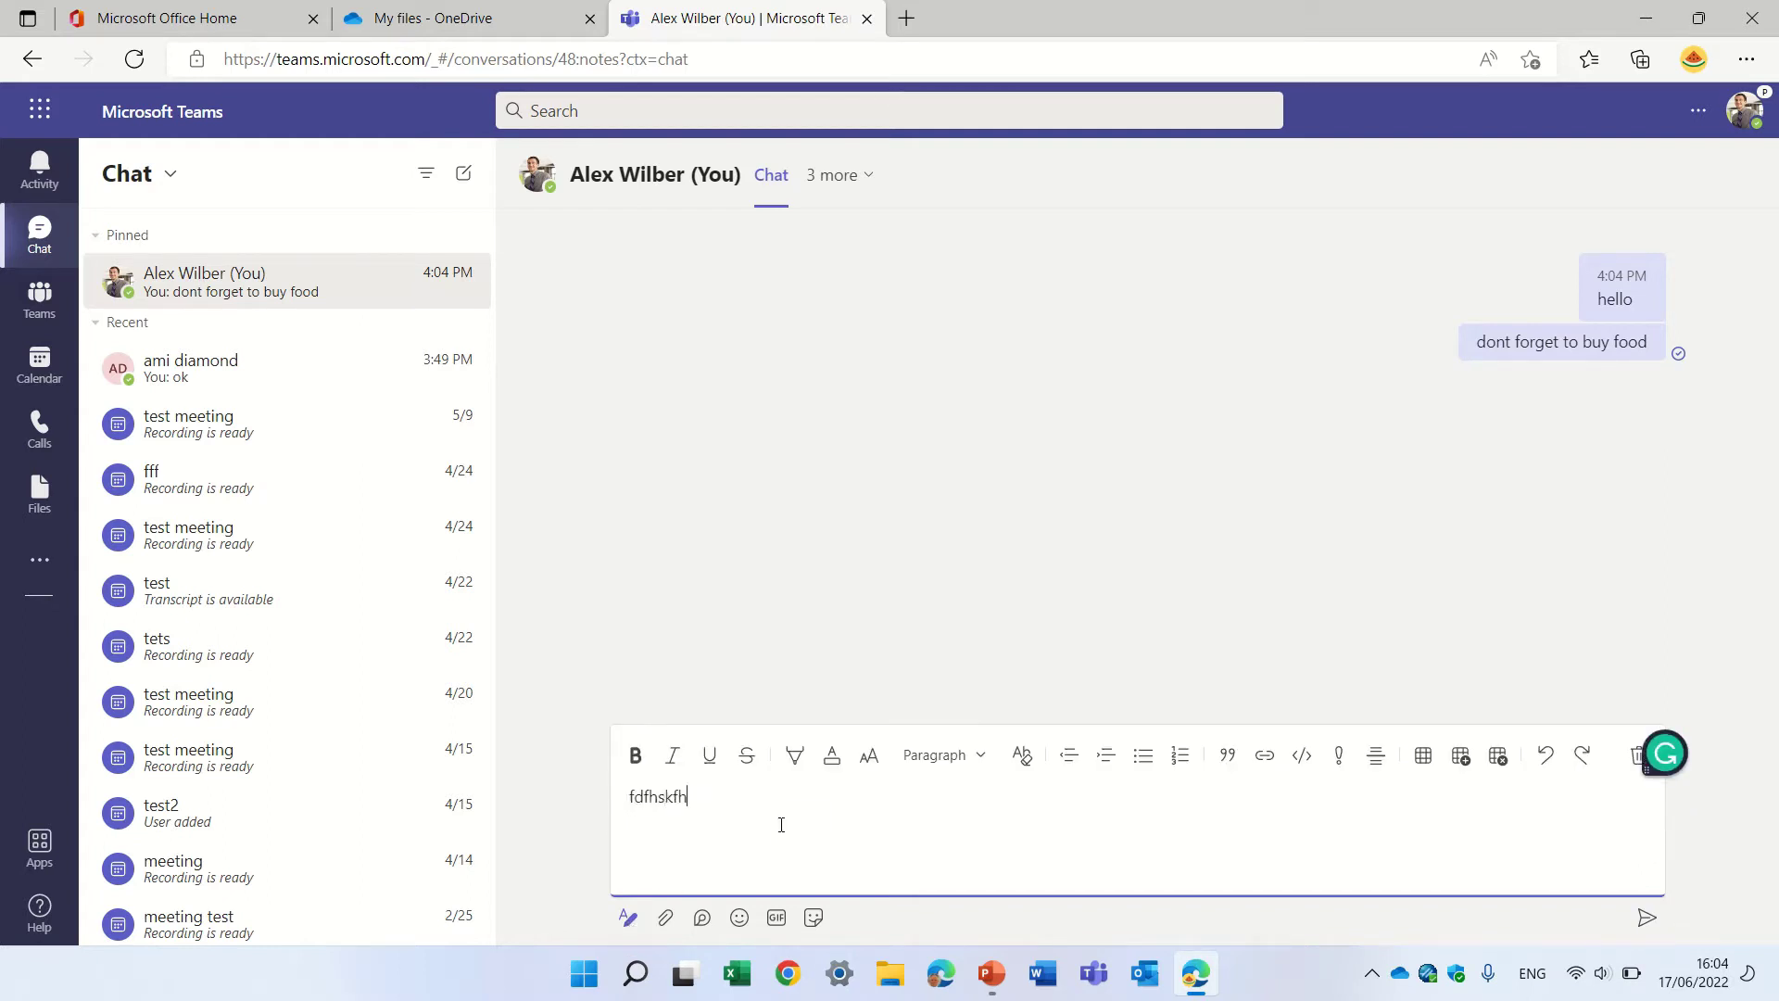
pyautogui.moveTo(774, 799); pyautogui.dragTo(526, 803)
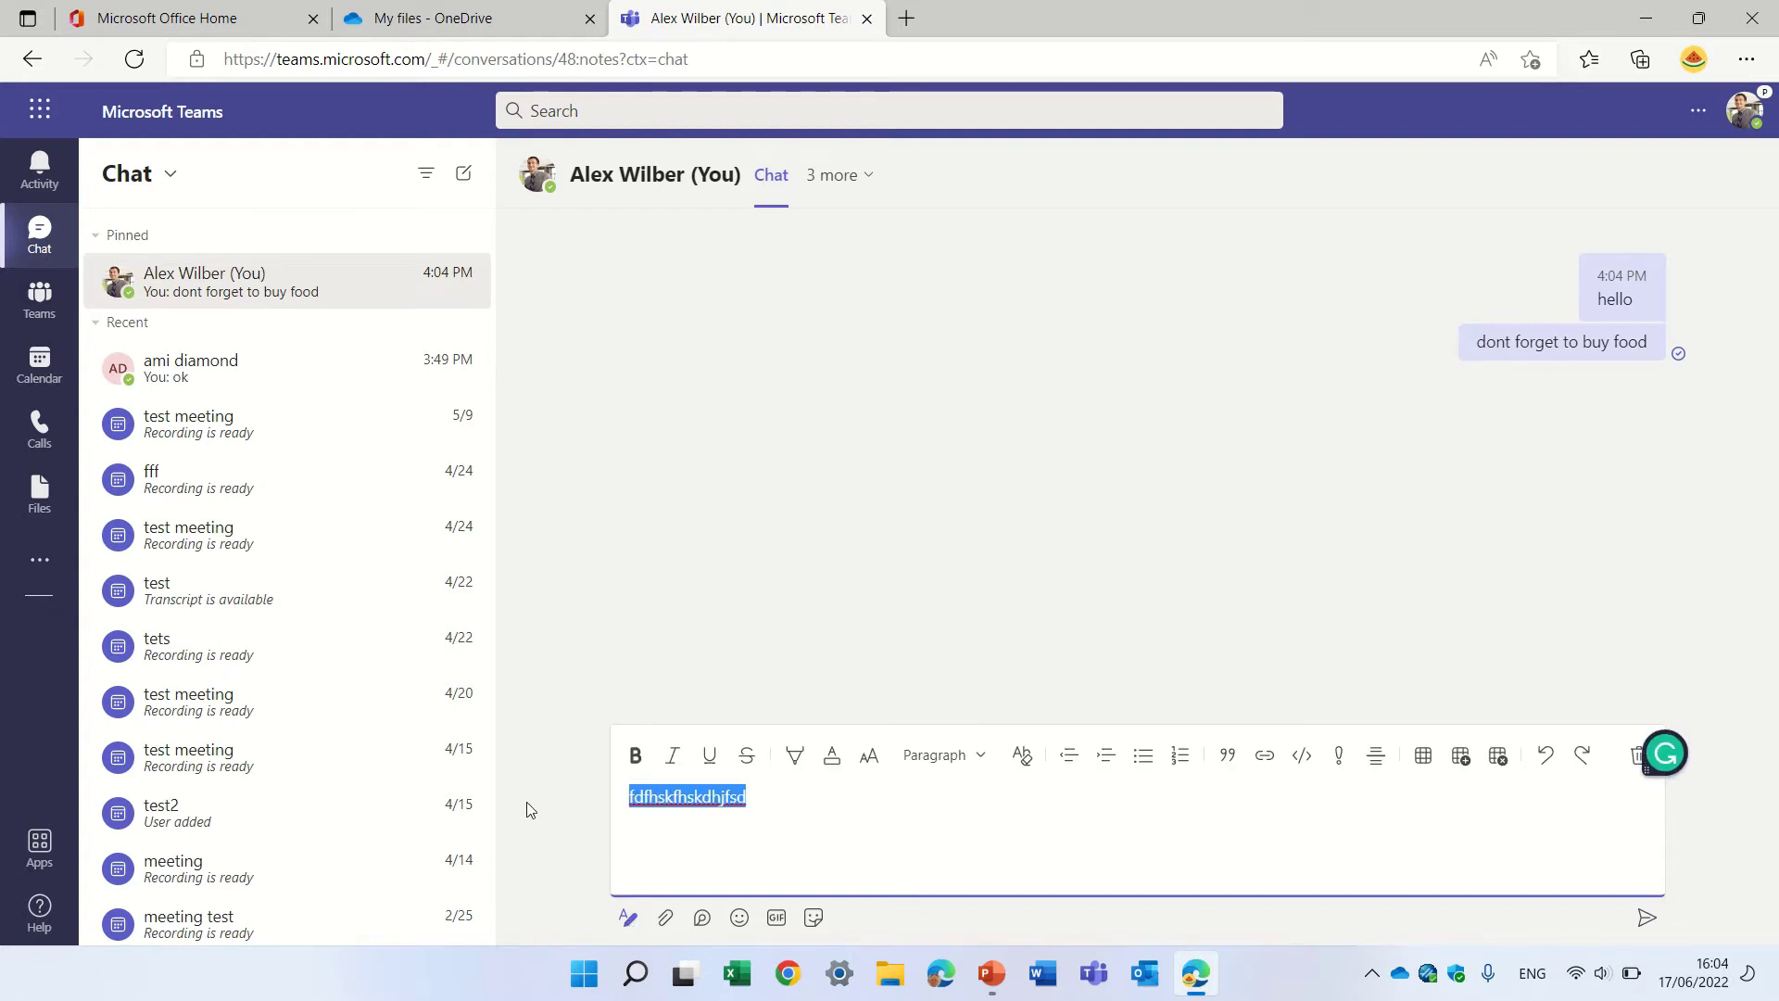
pyautogui.click(637, 762)
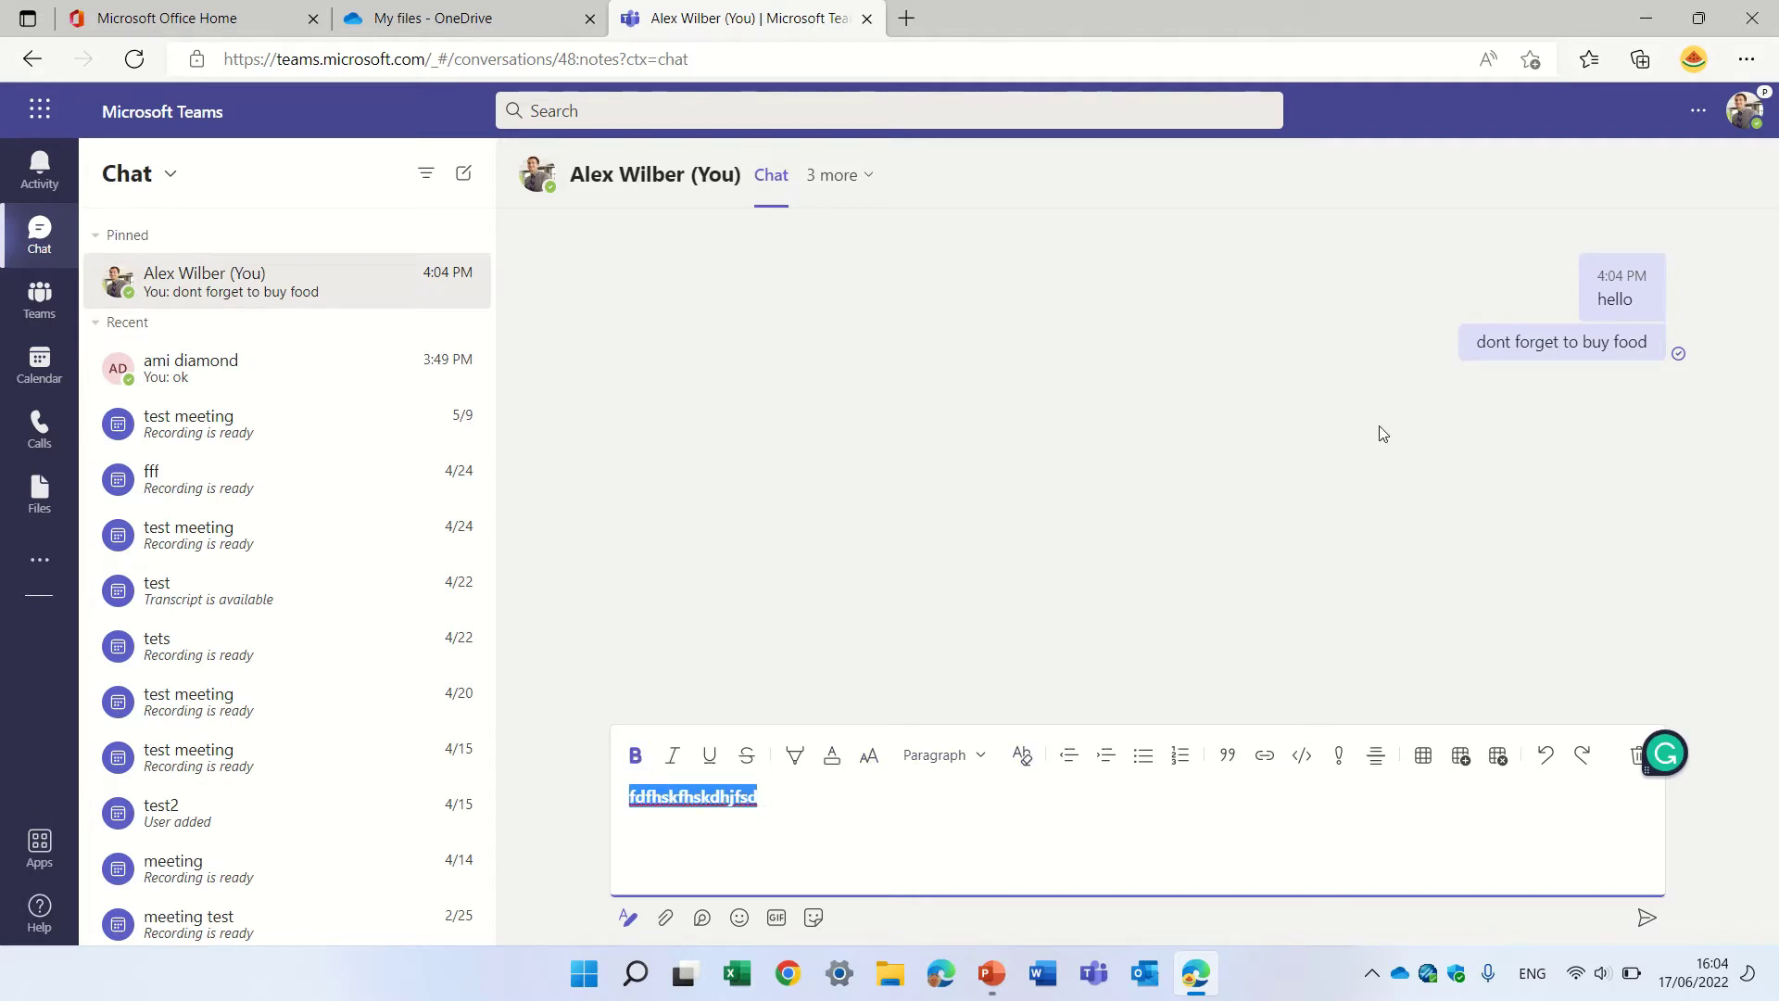
pyautogui.click(1142, 516)
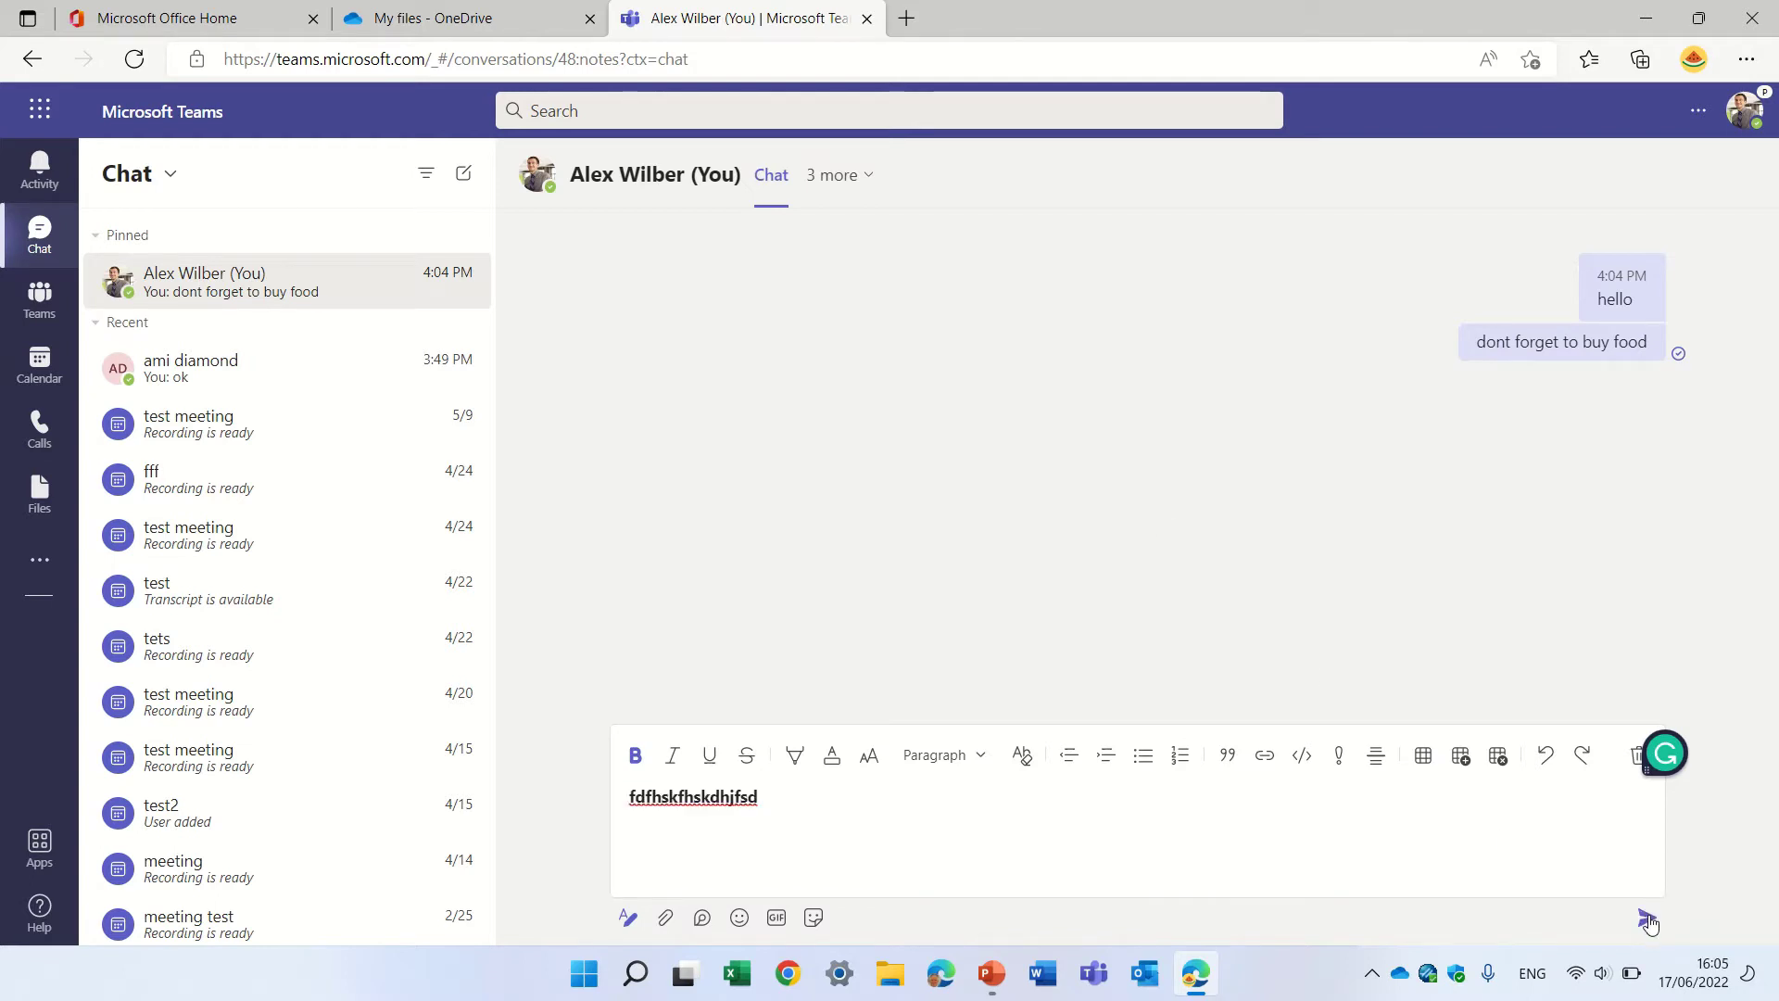
pyautogui.click(1647, 917)
pyautogui.click(668, 917)
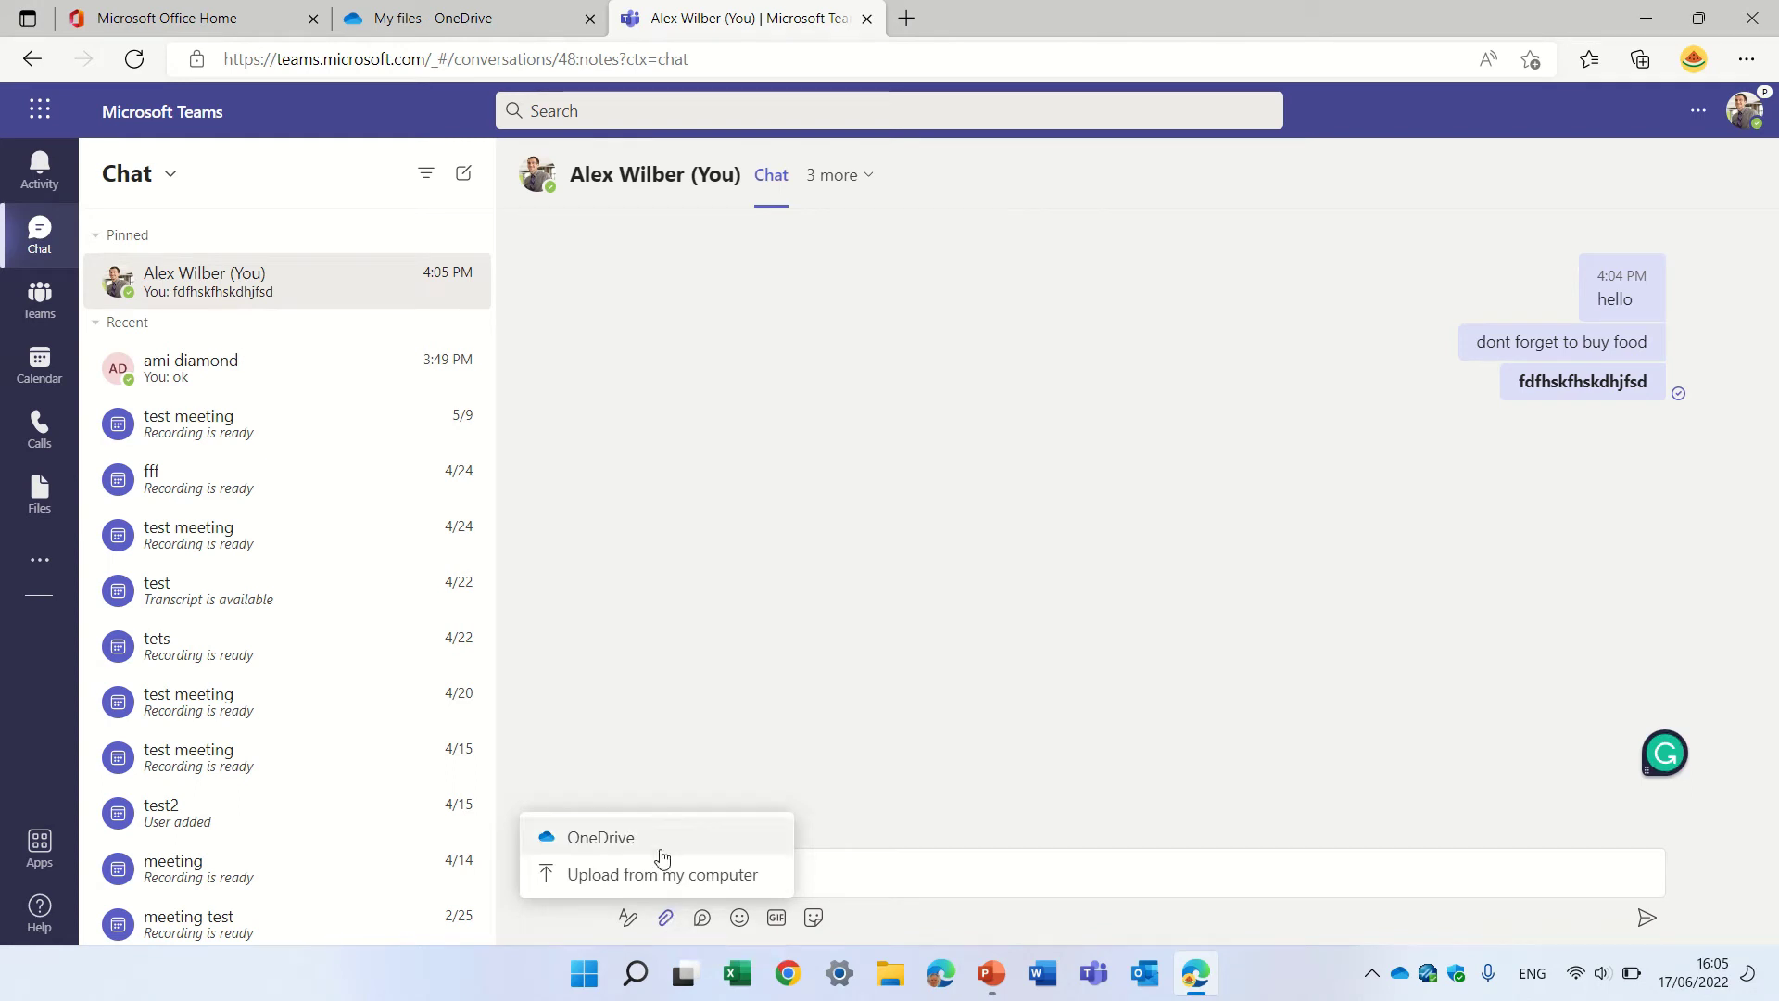
# Send the VisualExplainers_MicrosoftTeams image from the computer with the caption 'pic'
pyautogui.click(662, 876)
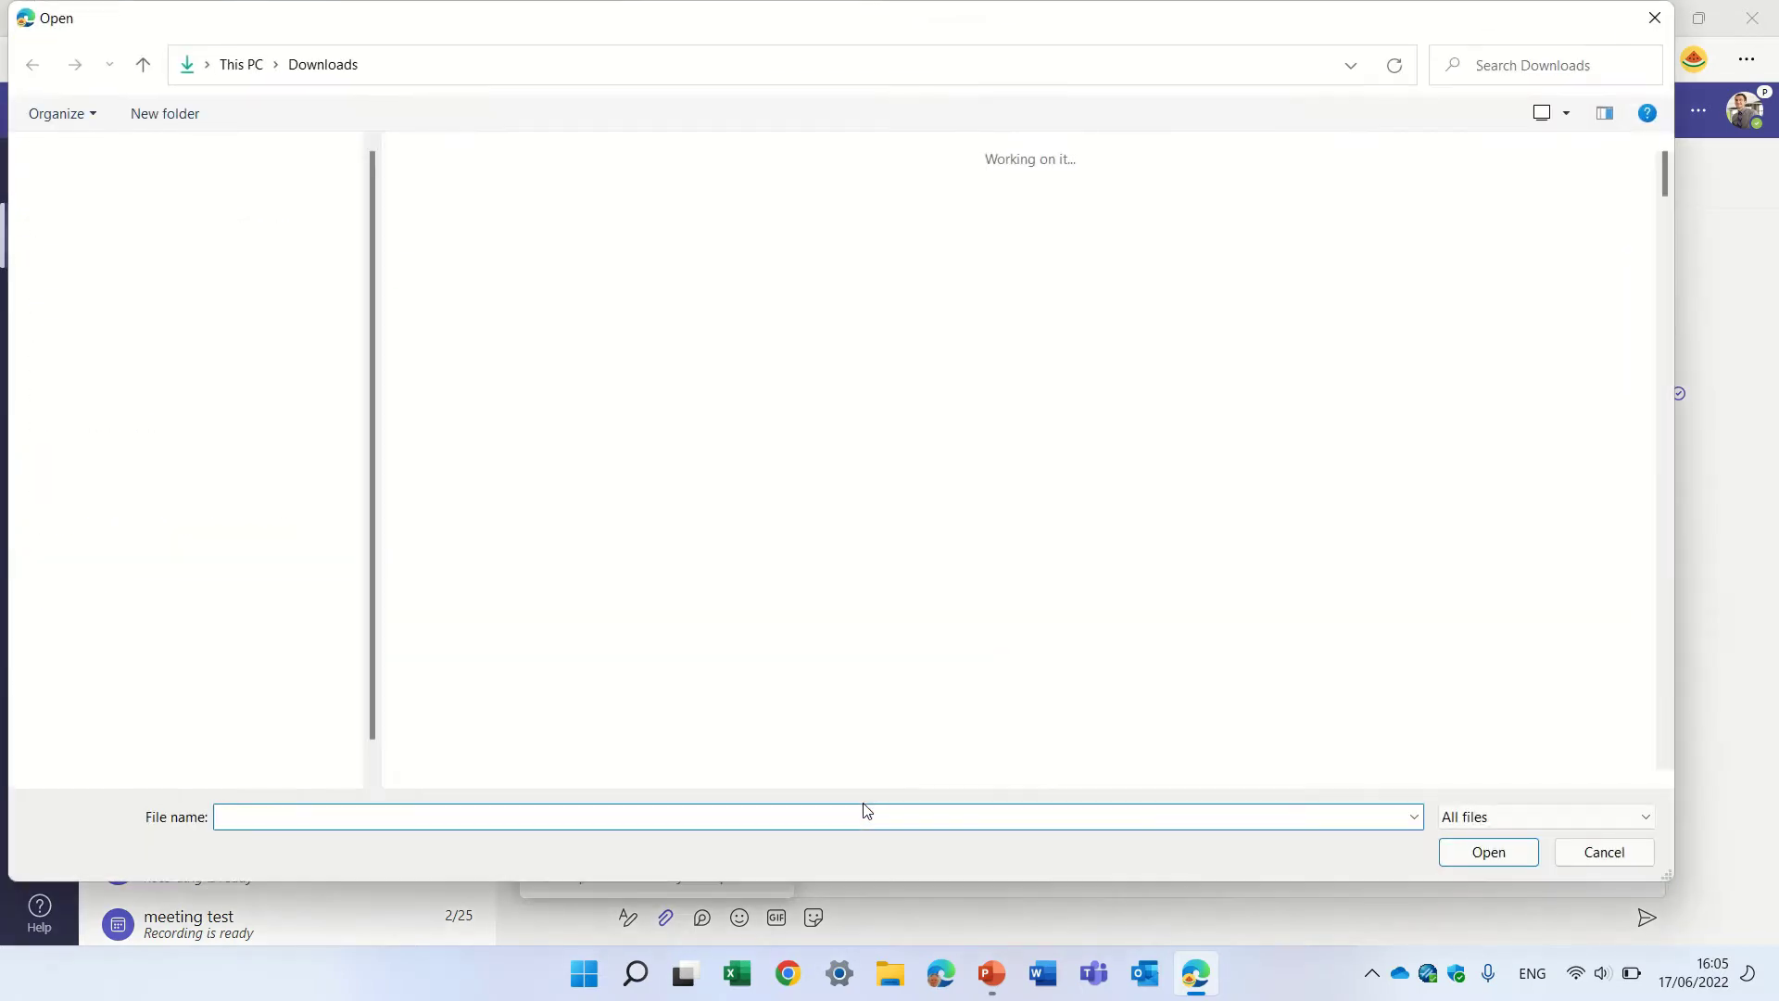
pyautogui.doubleClick(556, 357)
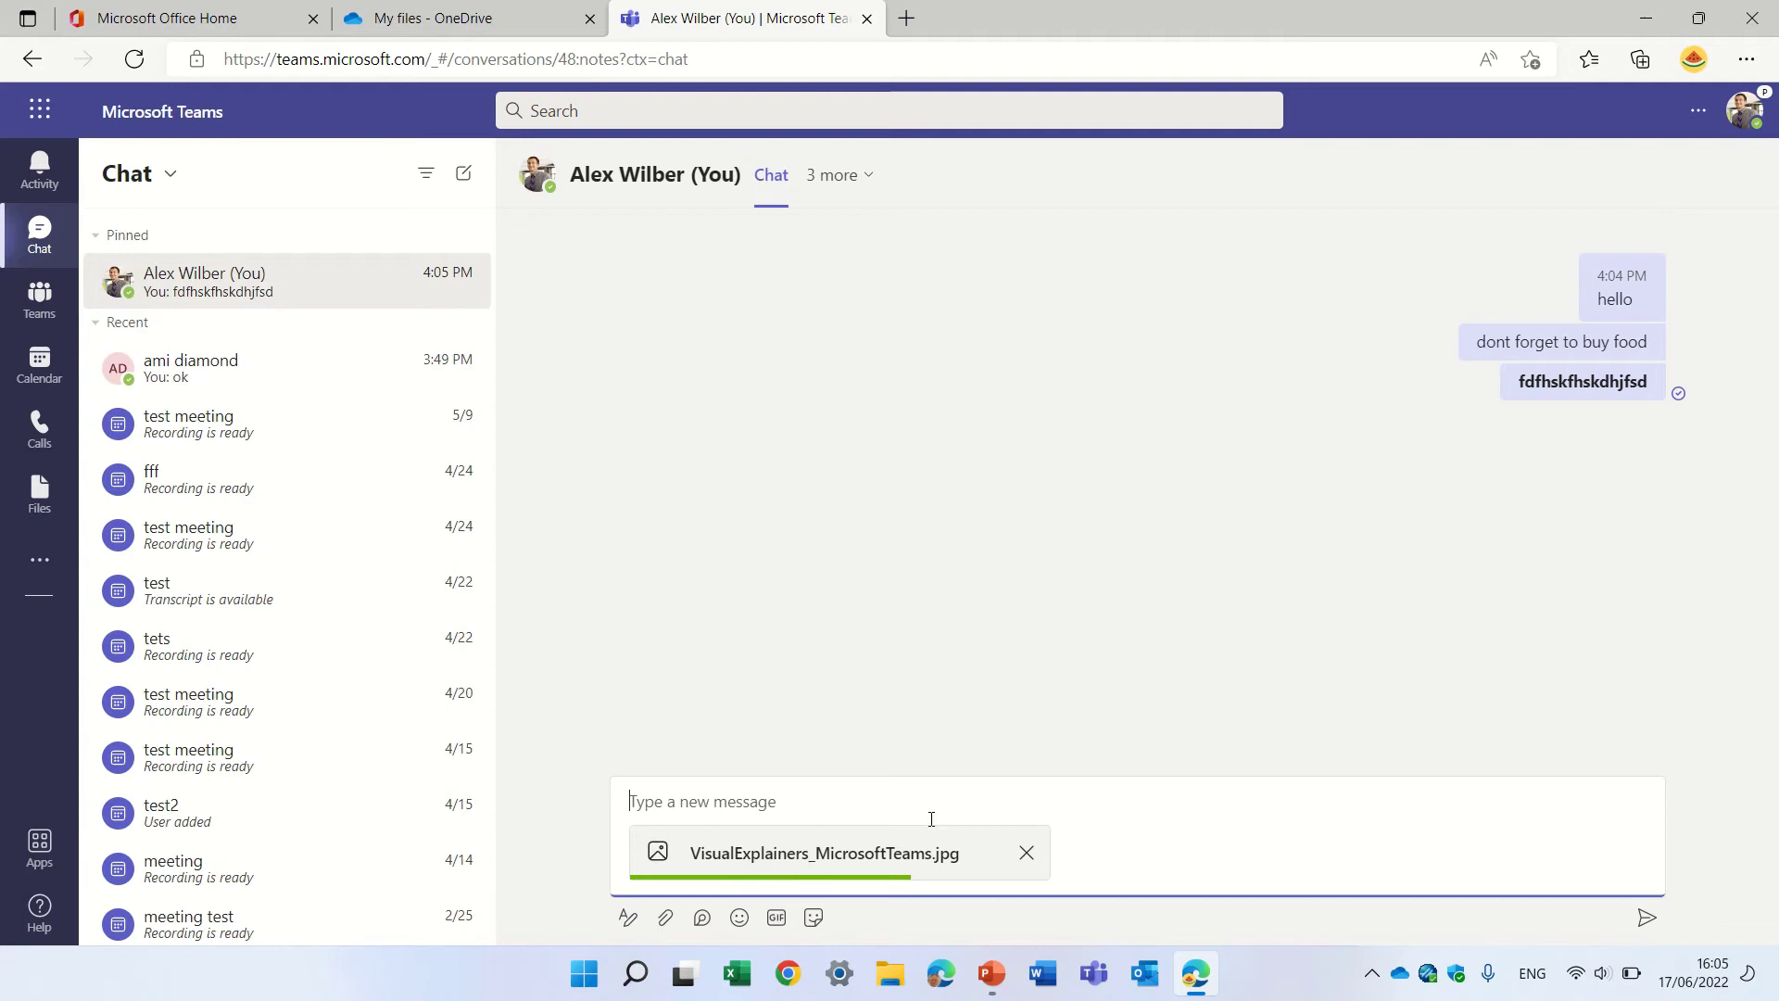
pyautogui.write('pic')
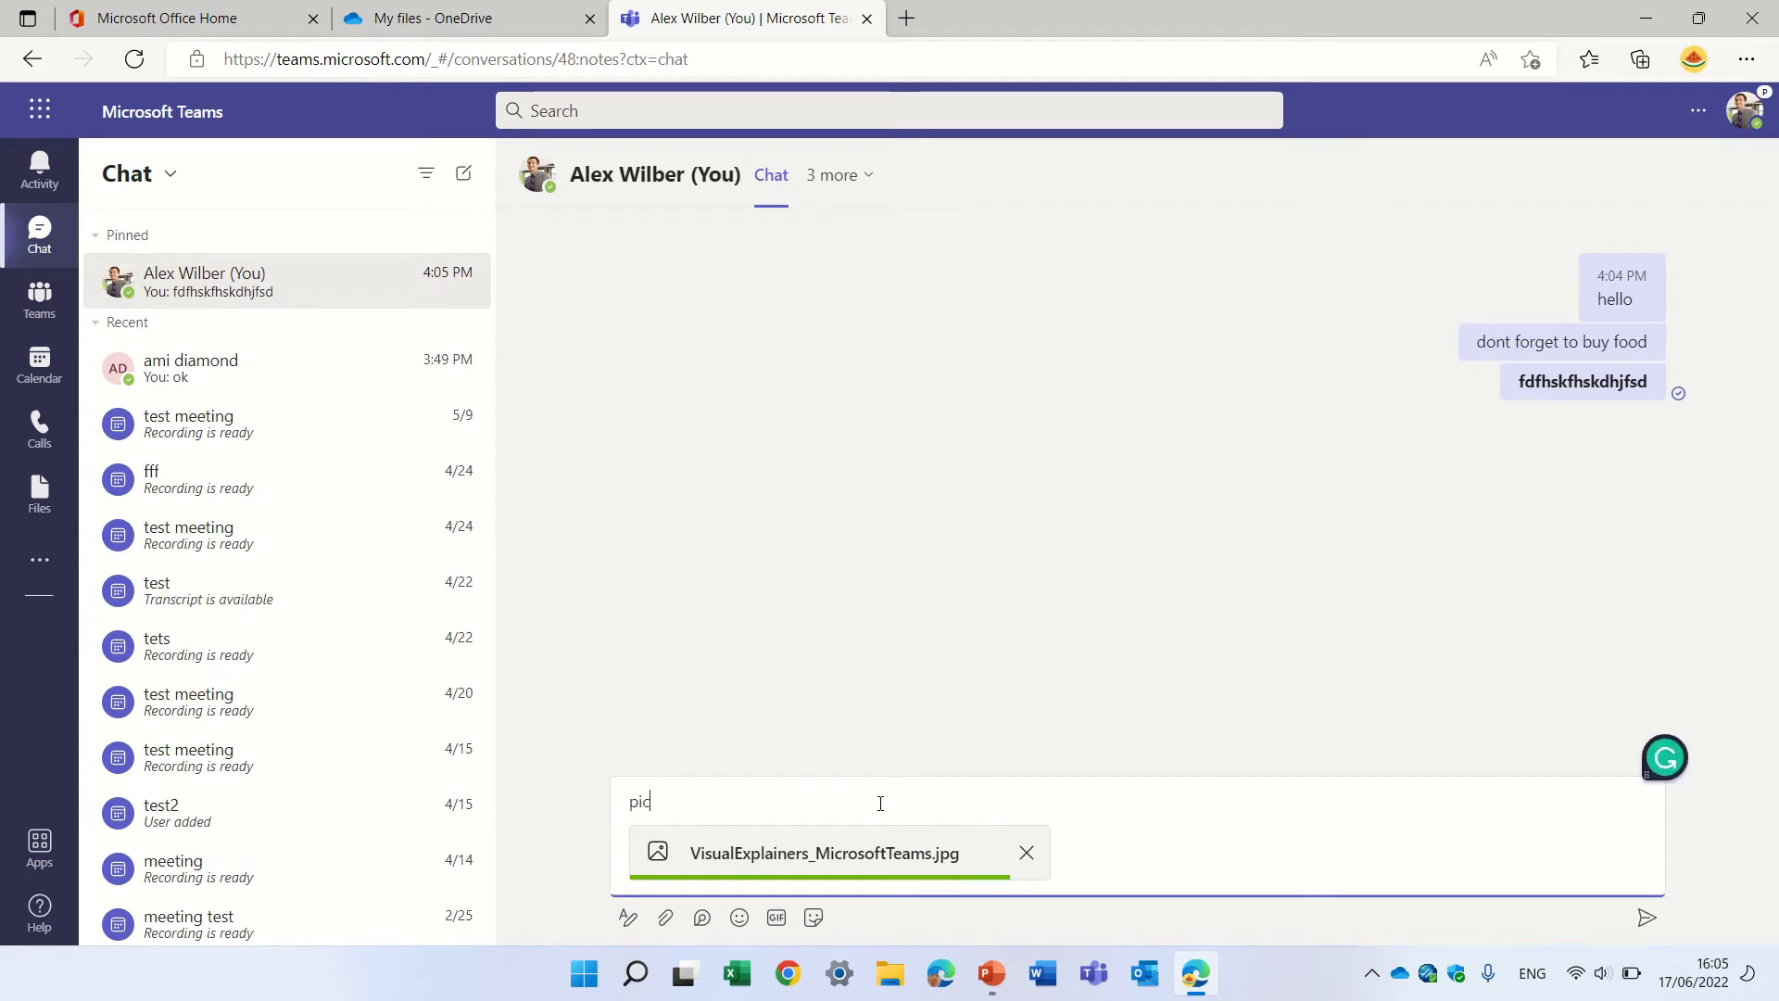
pyautogui.click(1647, 919)
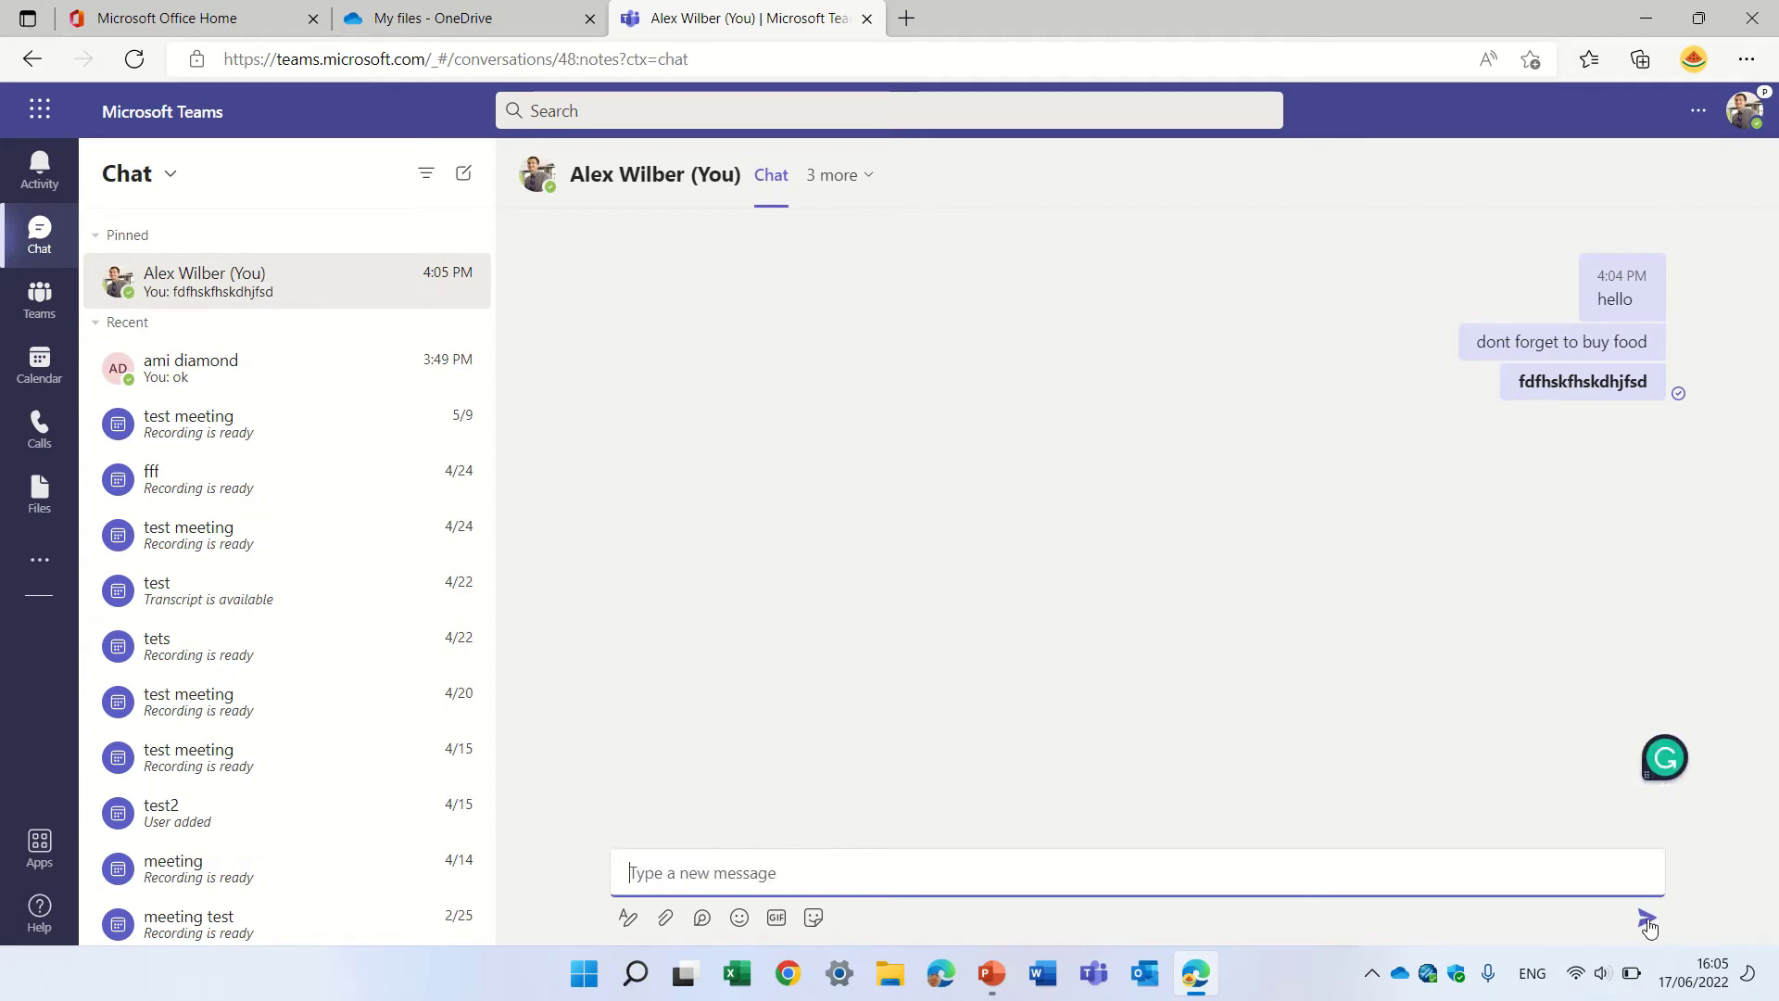
# Upload IAA_final.xlsx from the computer and send it once the upload finishes
pyautogui.click(666, 919)
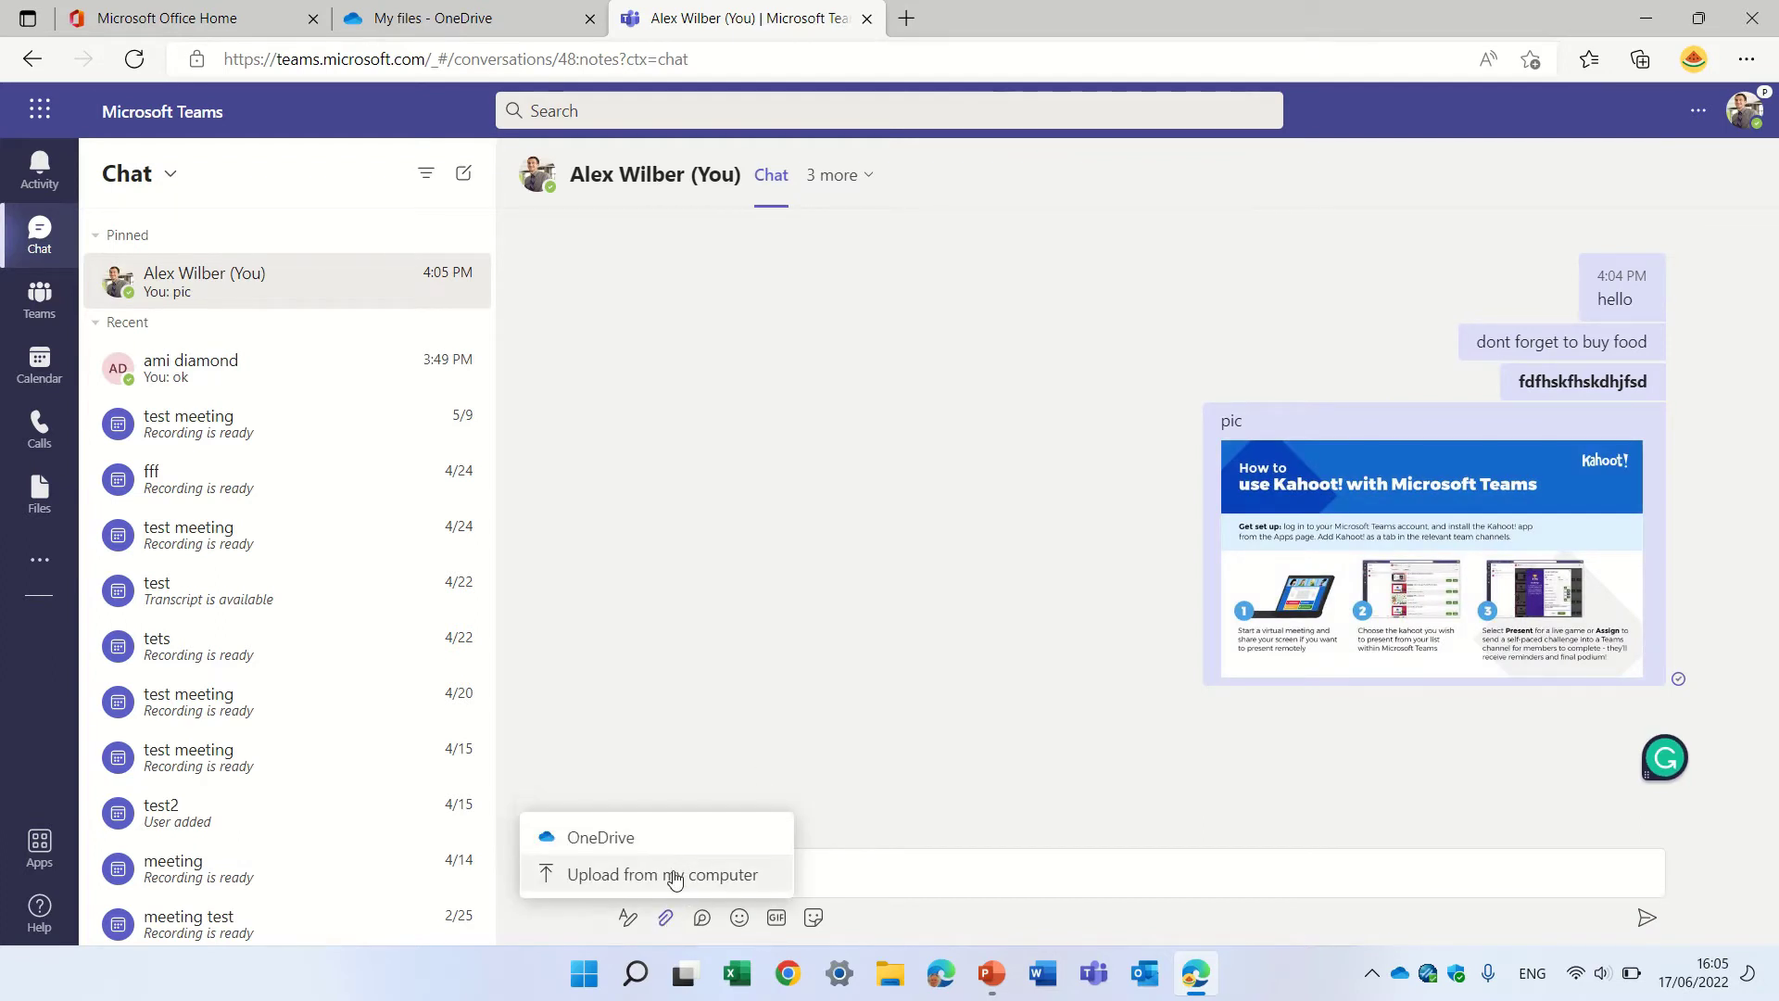
pyautogui.click(731, 875)
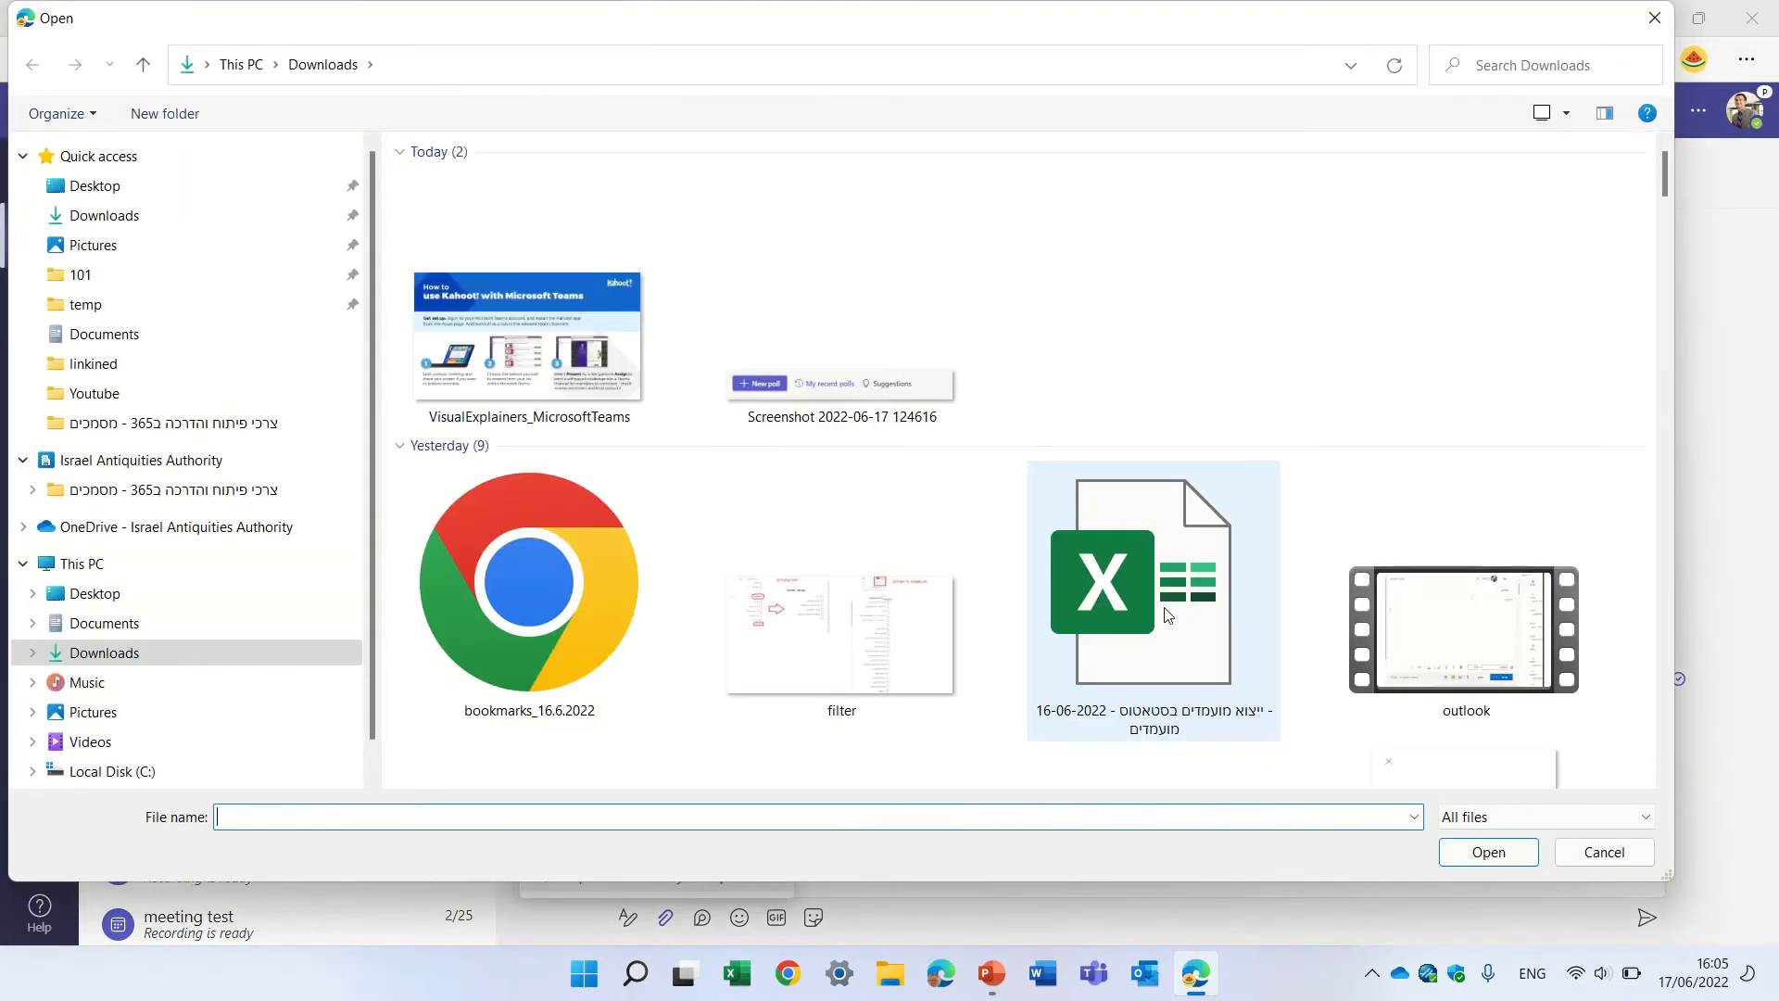
pyautogui.moveTo(1663, 180); pyautogui.dragTo(1661, 319)
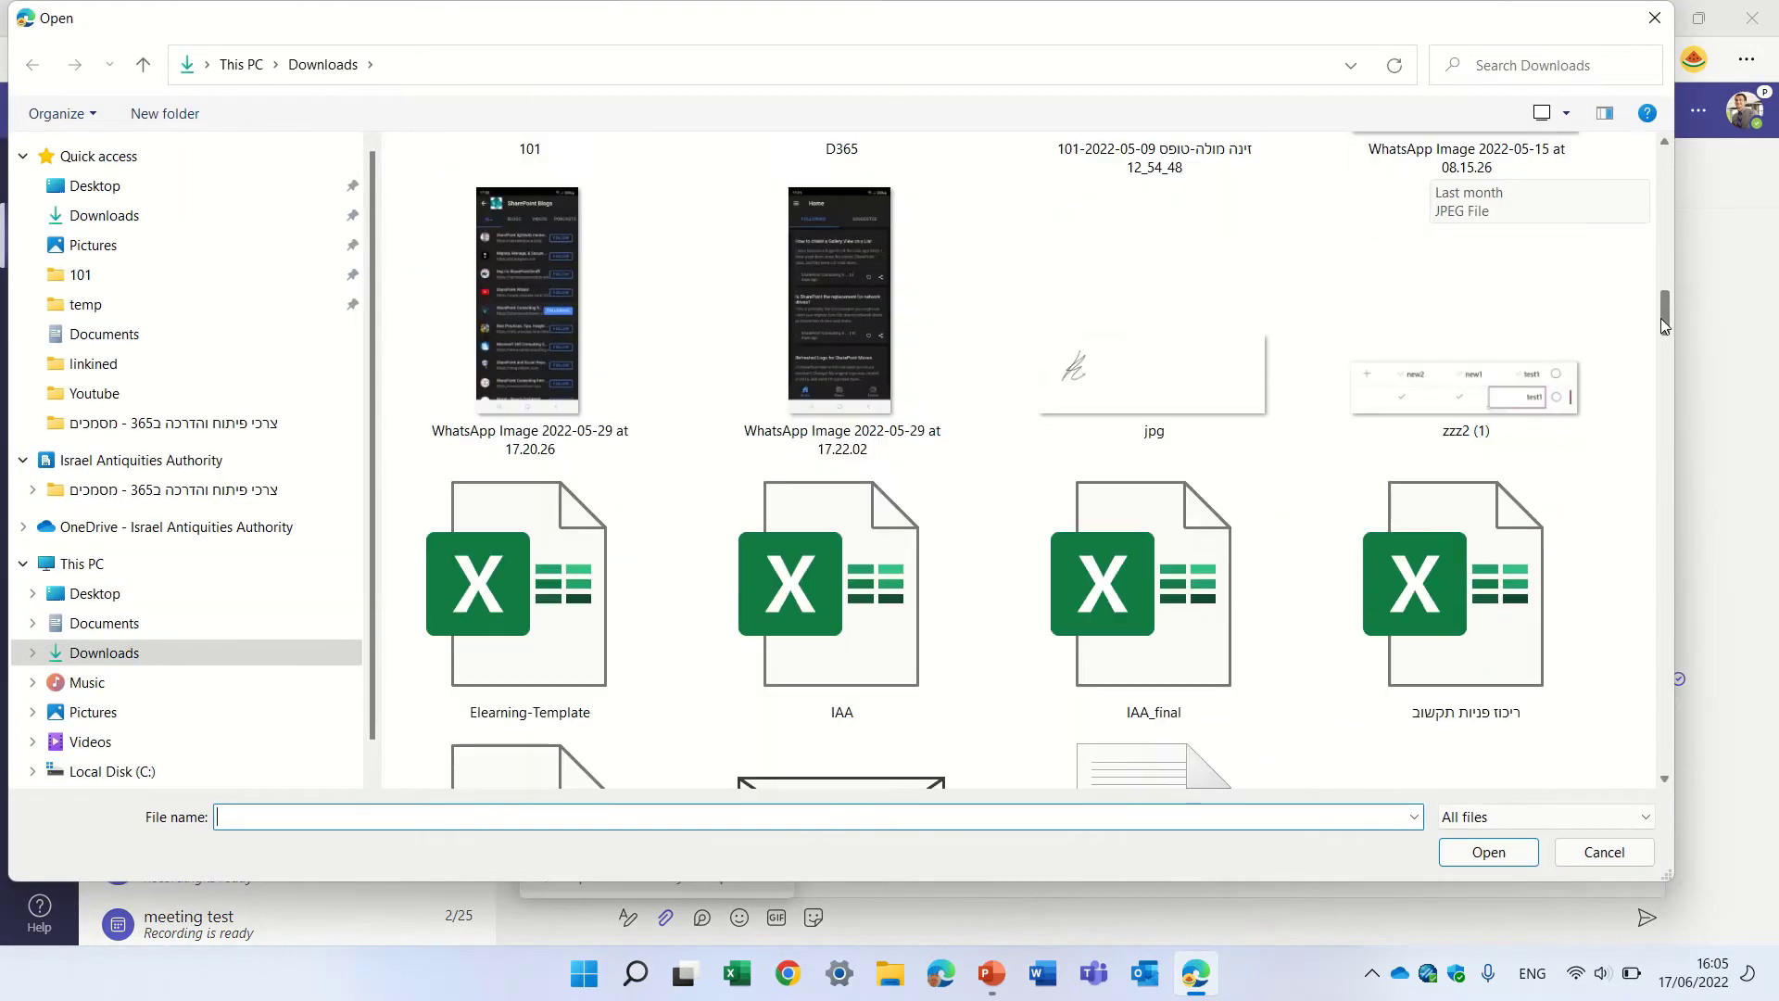
pyautogui.doubleClick(1201, 581)
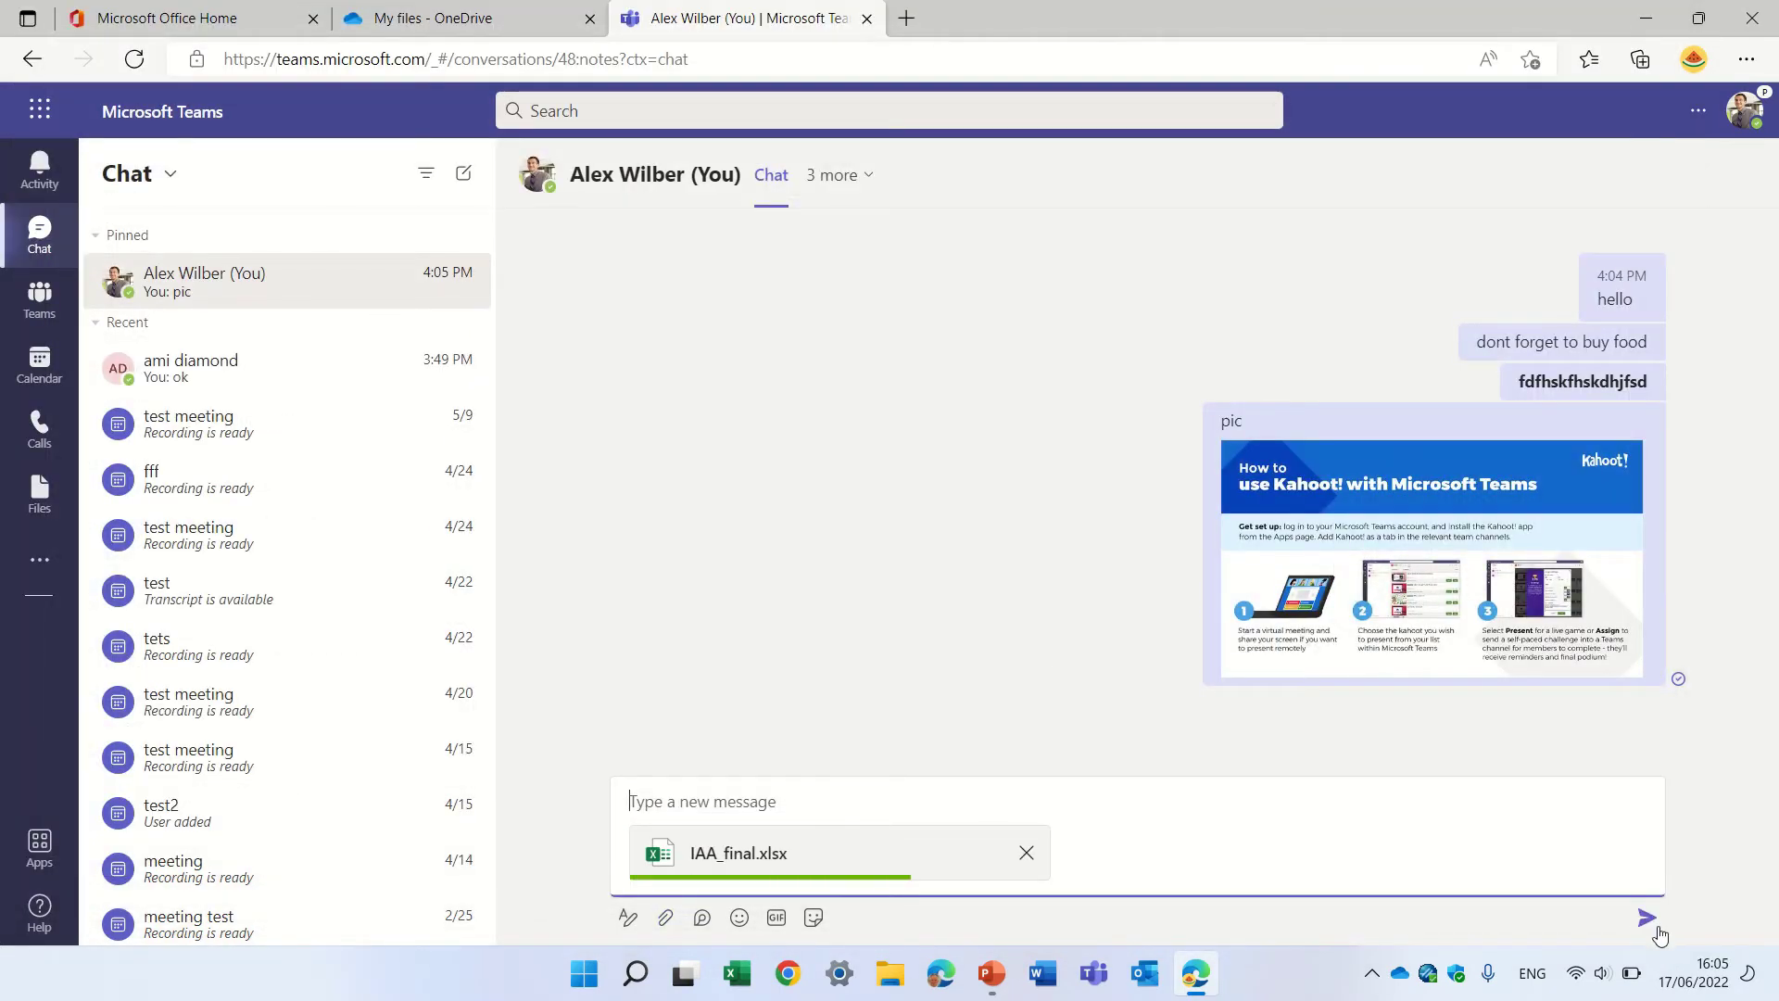
pyautogui.click(1652, 922)
pyautogui.click(665, 918)
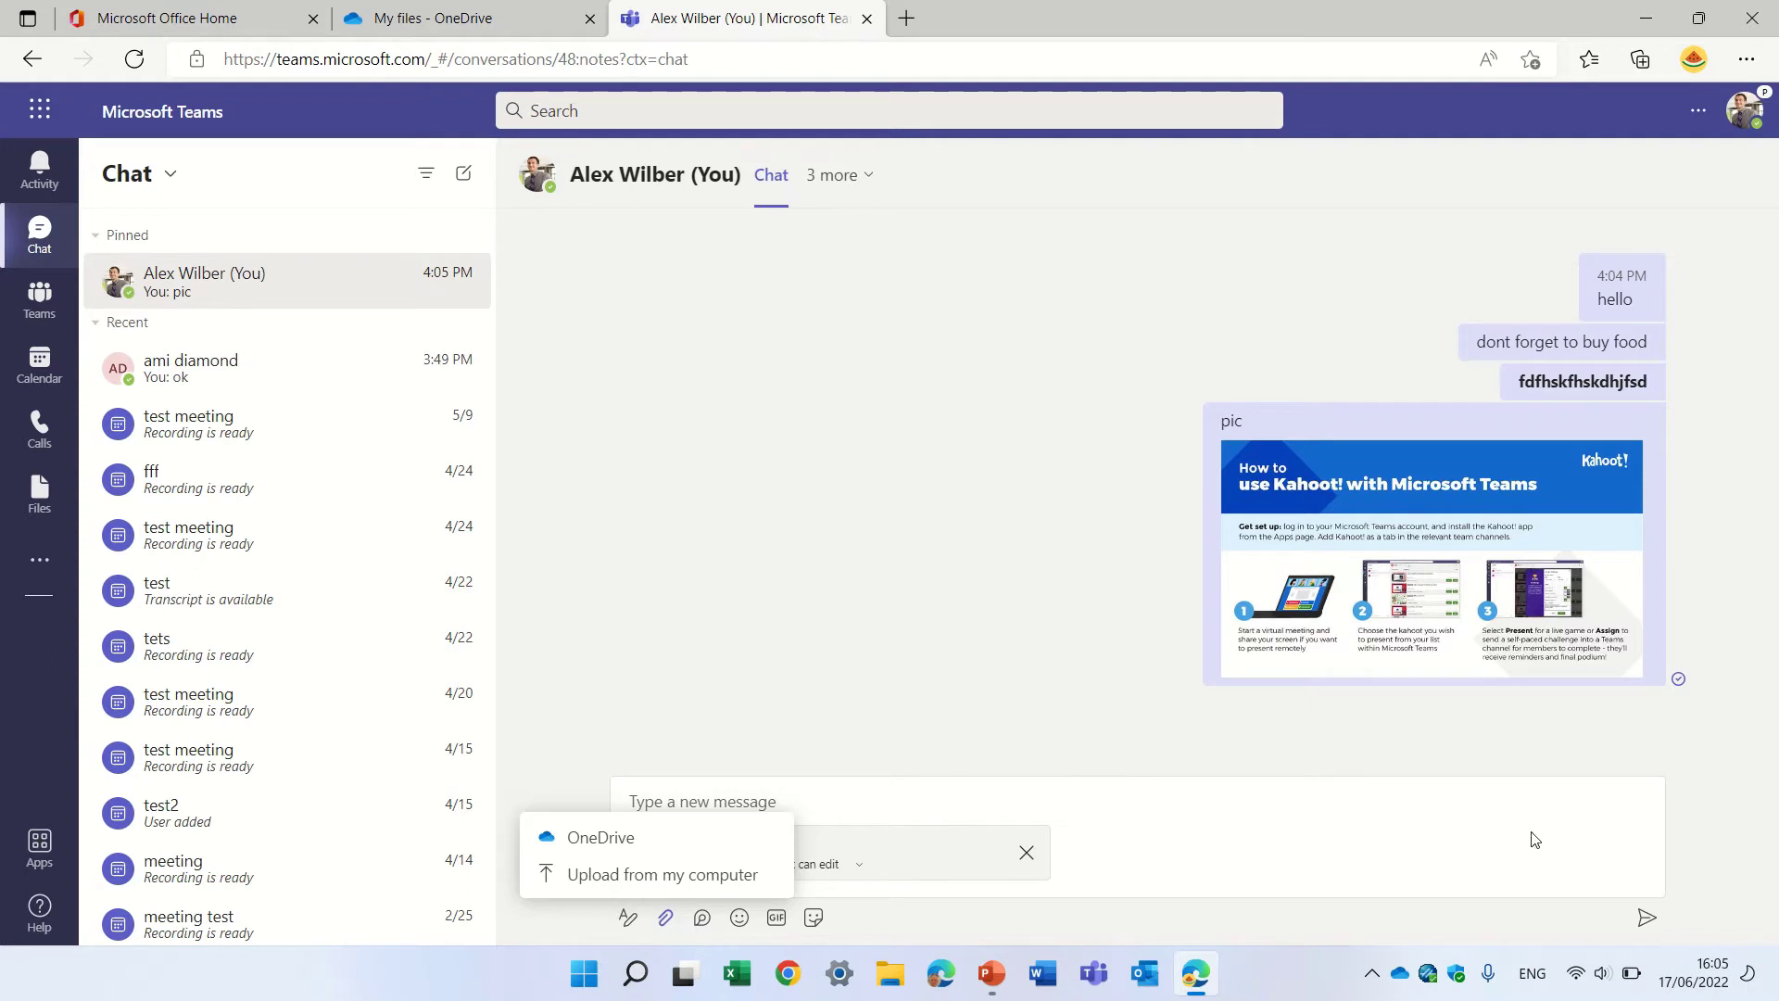
pyautogui.click(1471, 727)
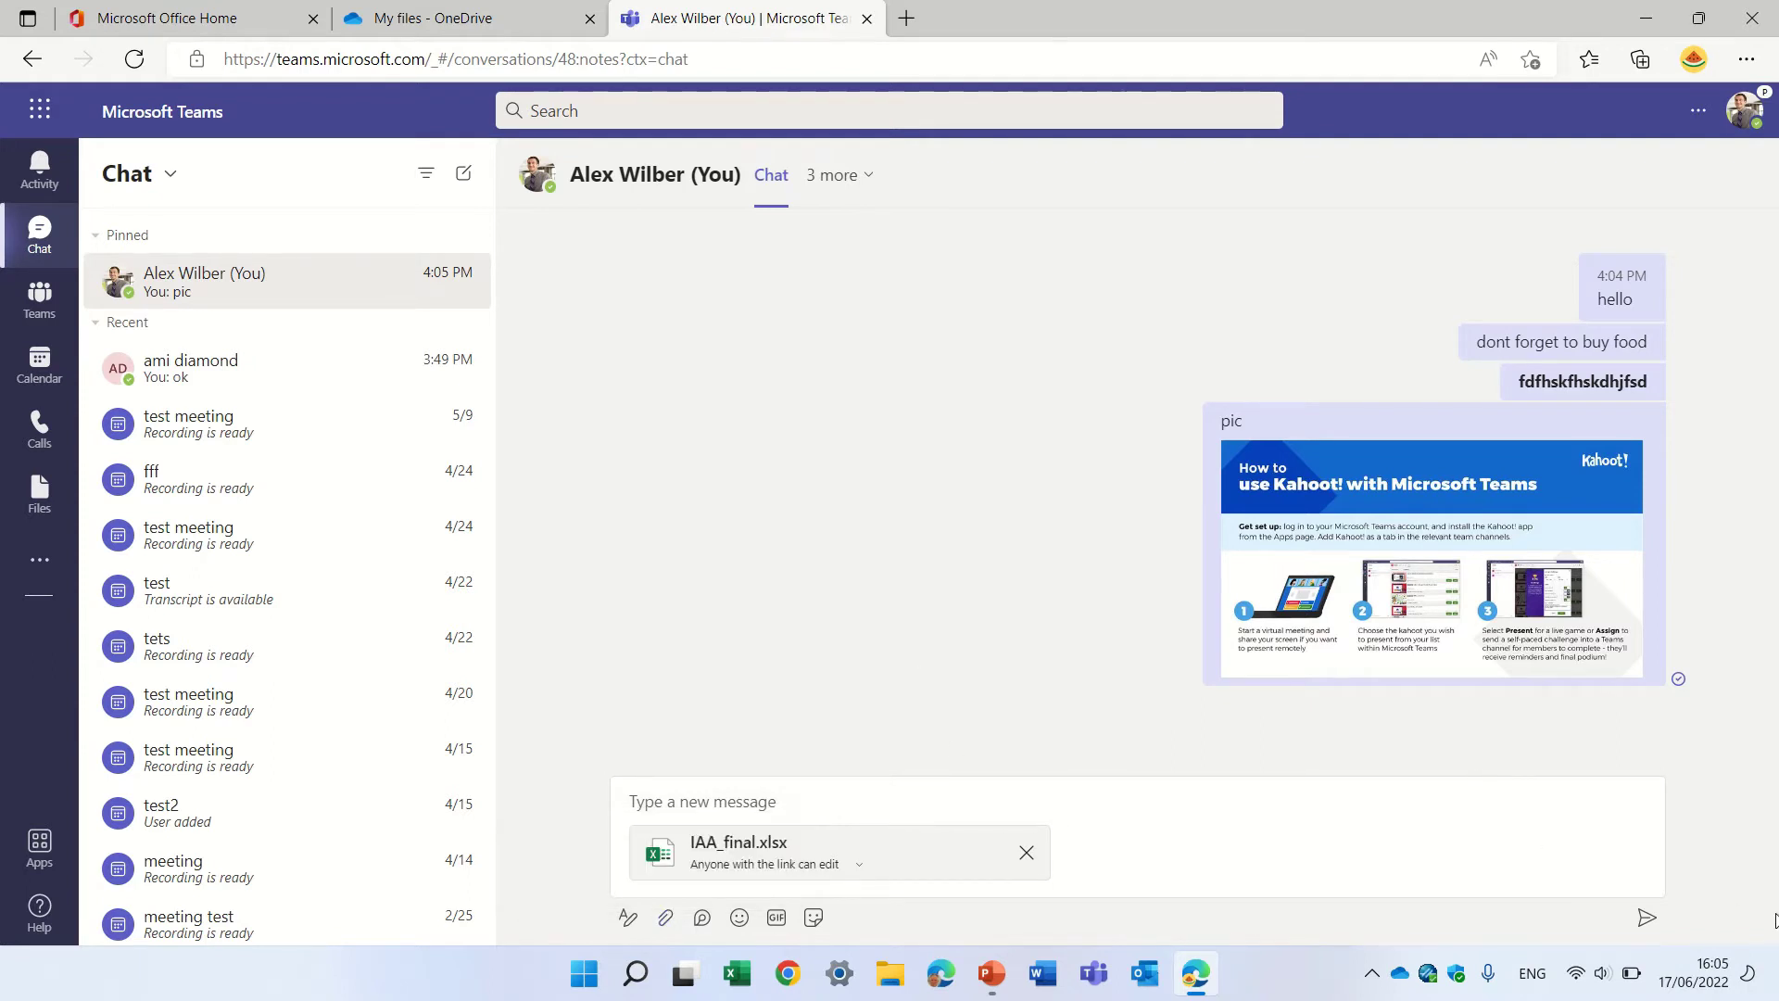
pyautogui.click(1646, 918)
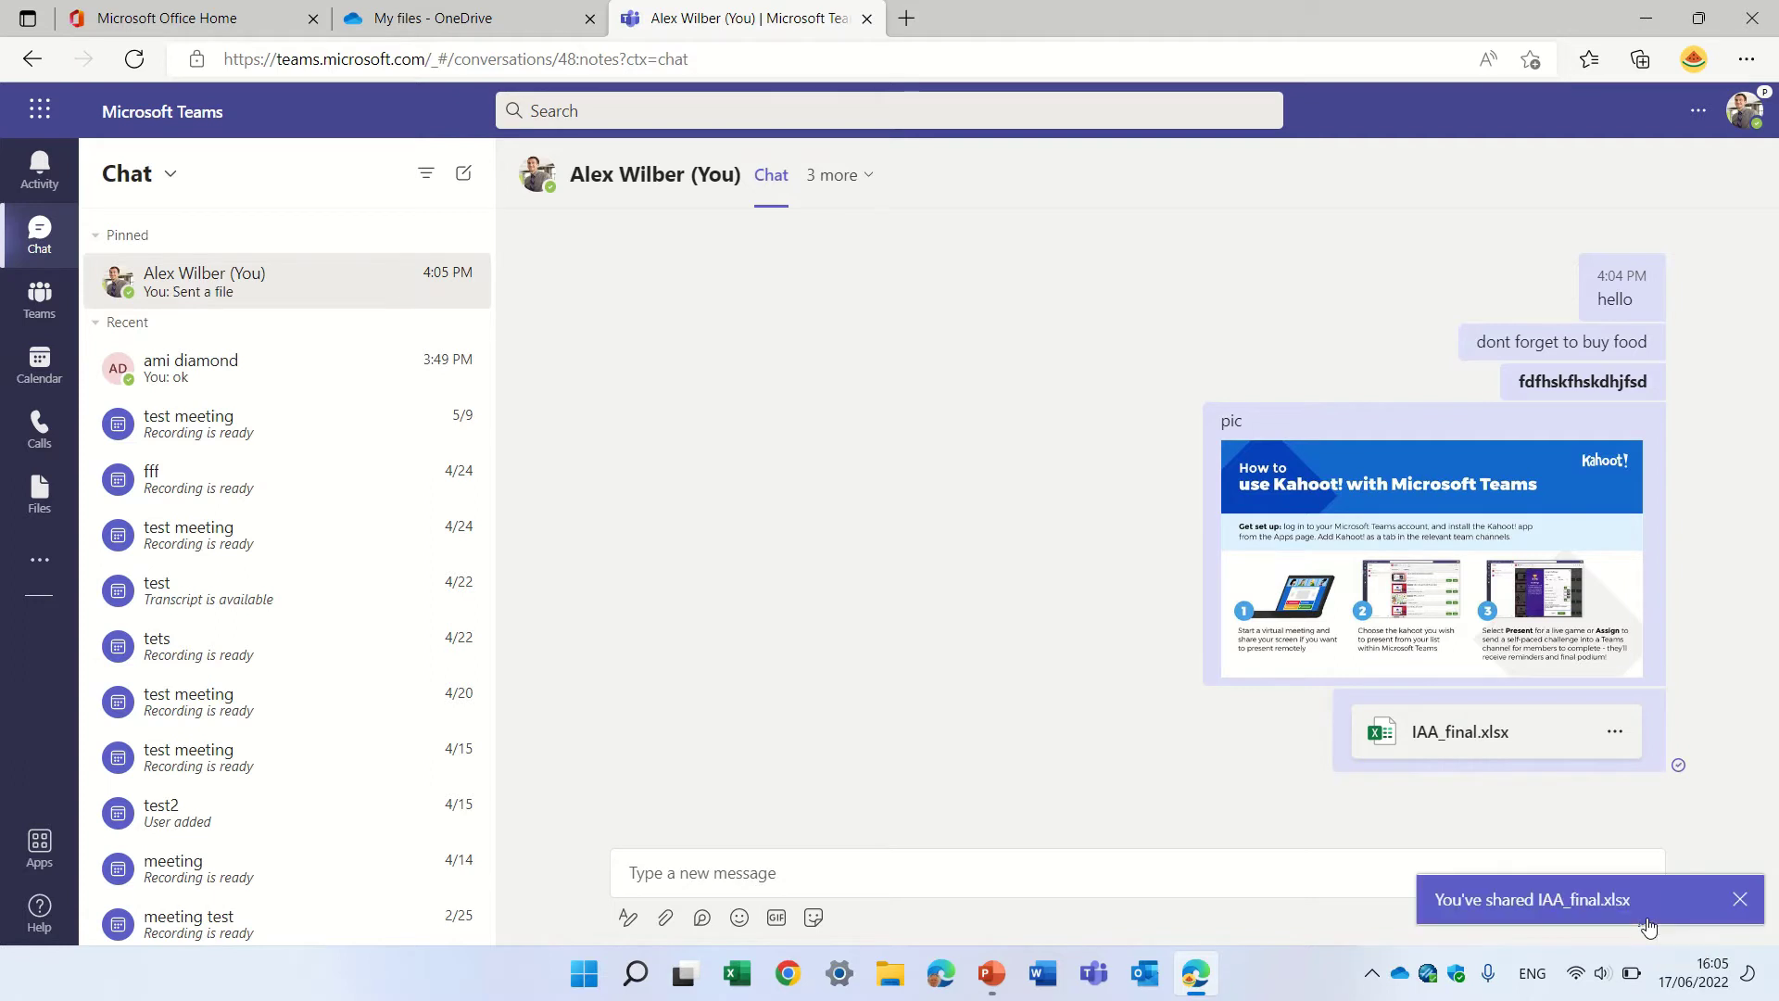
pyautogui.click(846, 177)
pyautogui.click(814, 260)
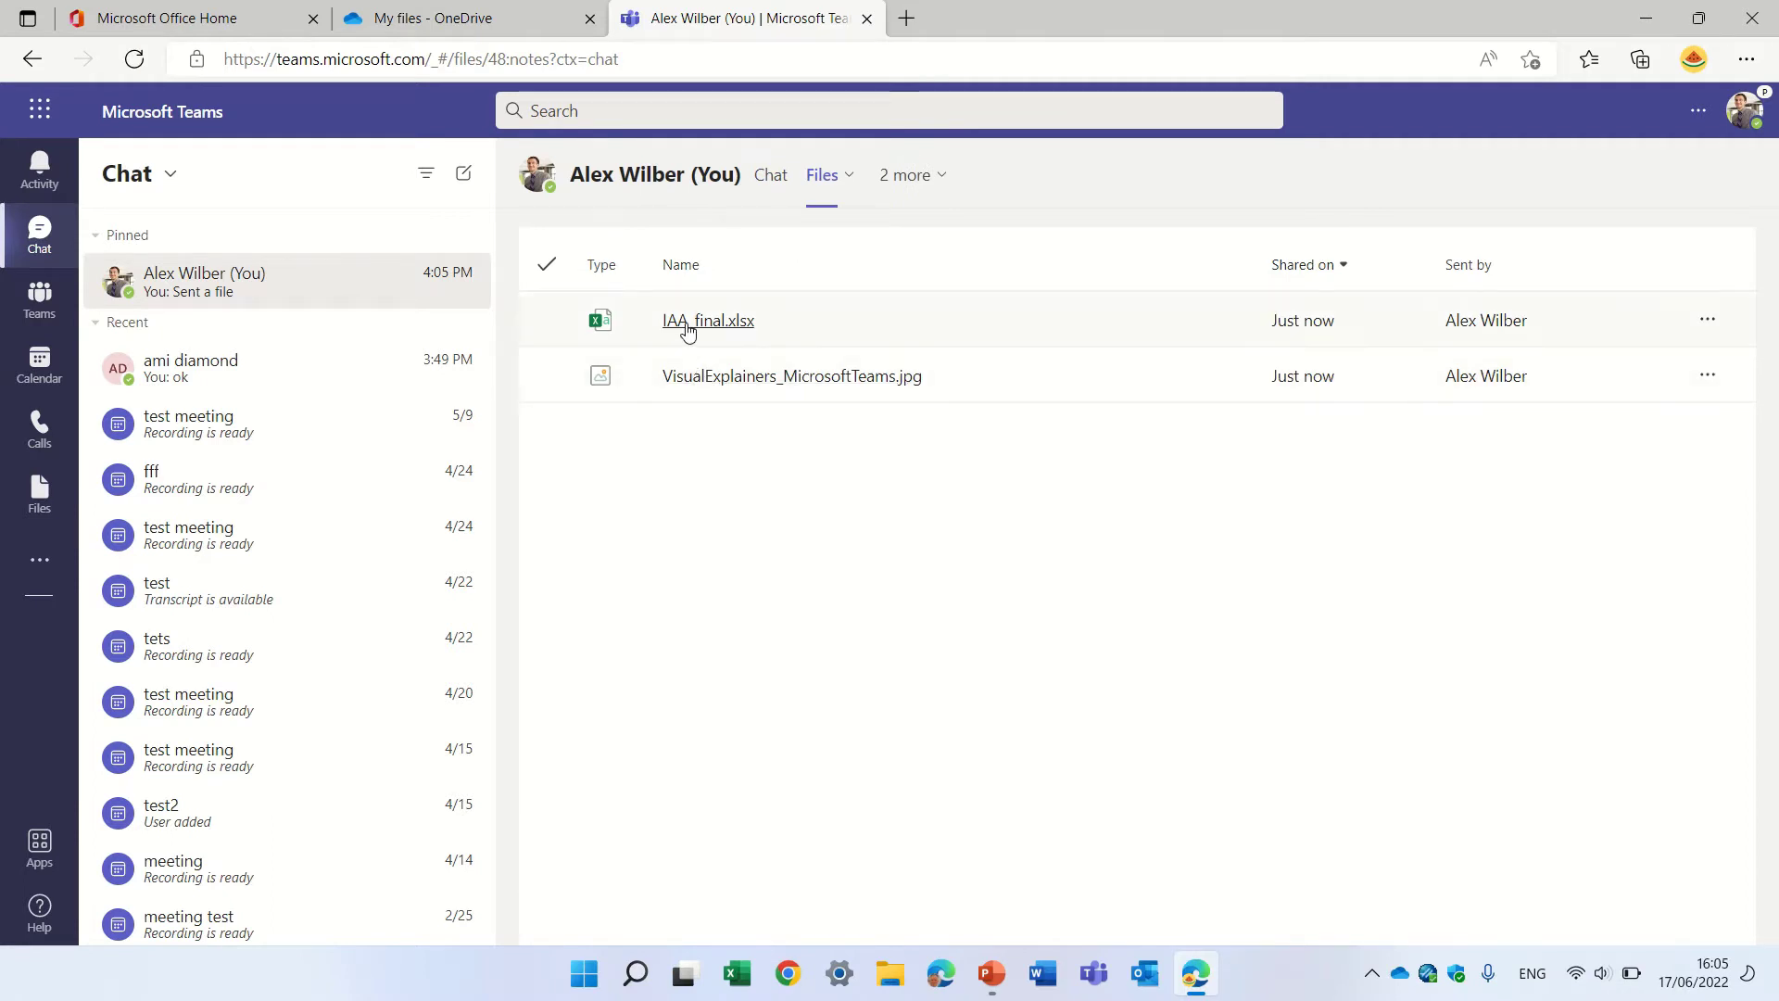
pyautogui.click(771, 176)
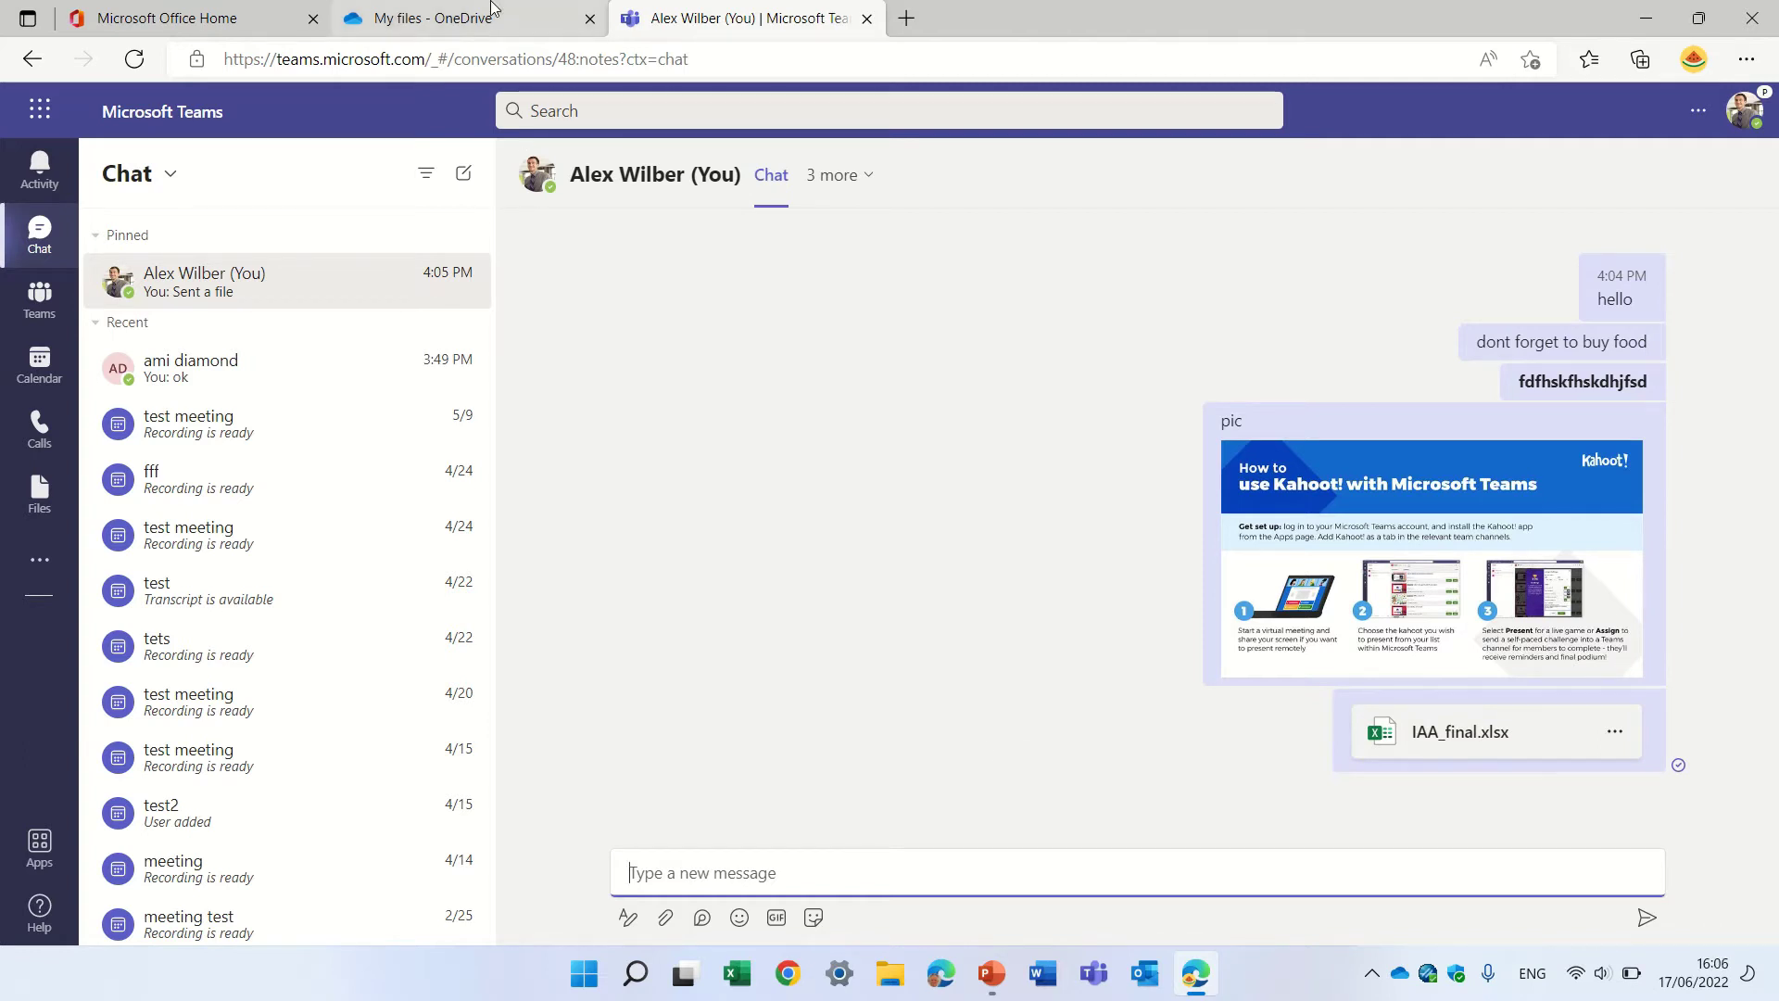
# Check OneDrive's Microsoft Teams Chat Files folder, then return to the Teams chat
pyautogui.click(433, 19)
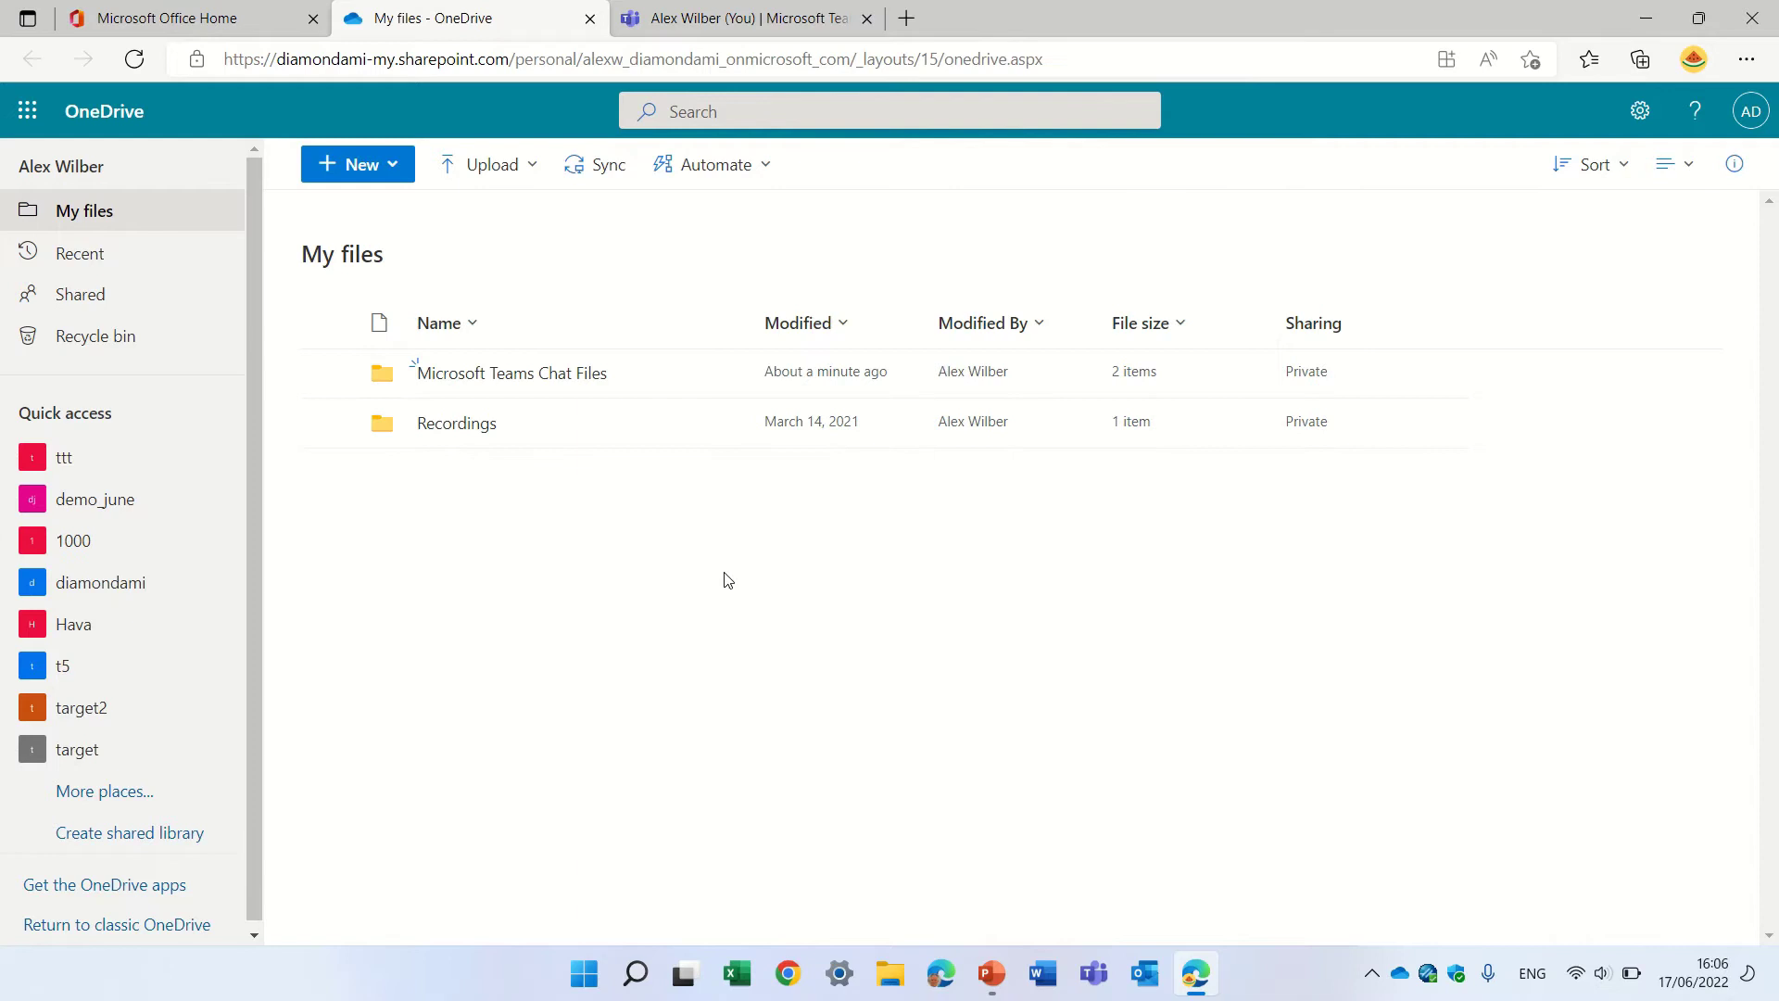
pyautogui.click(505, 378)
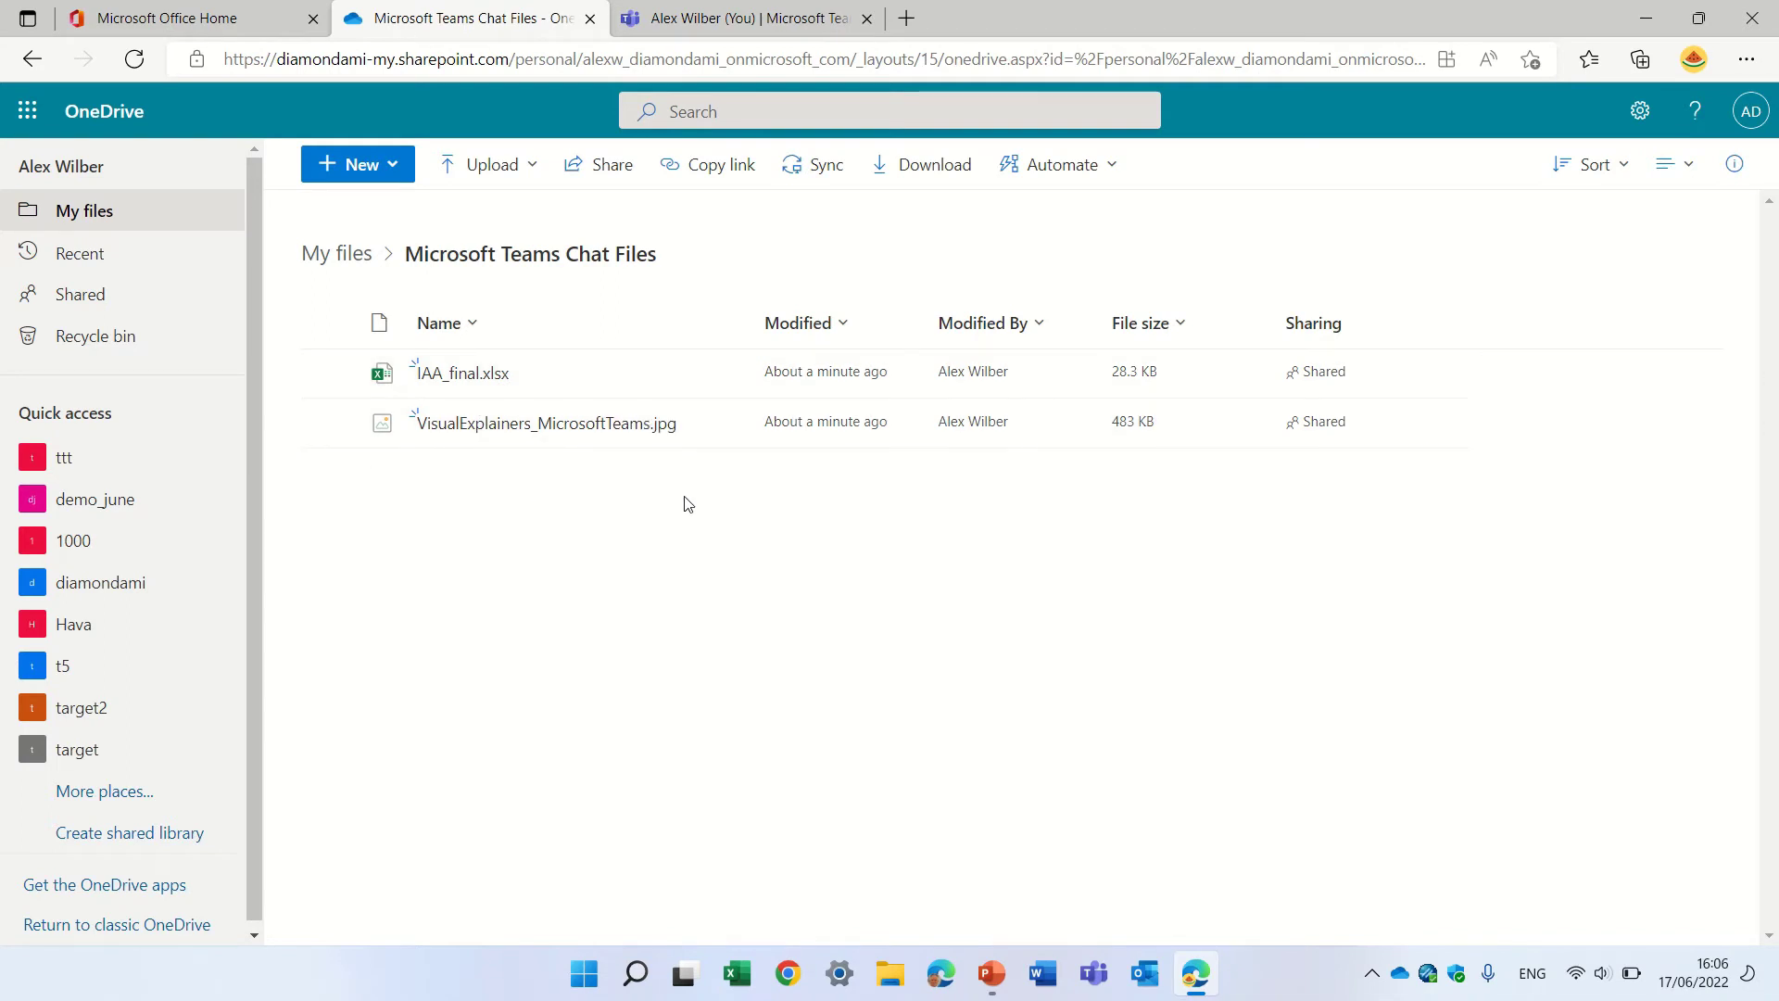
pyautogui.click(756, 26)
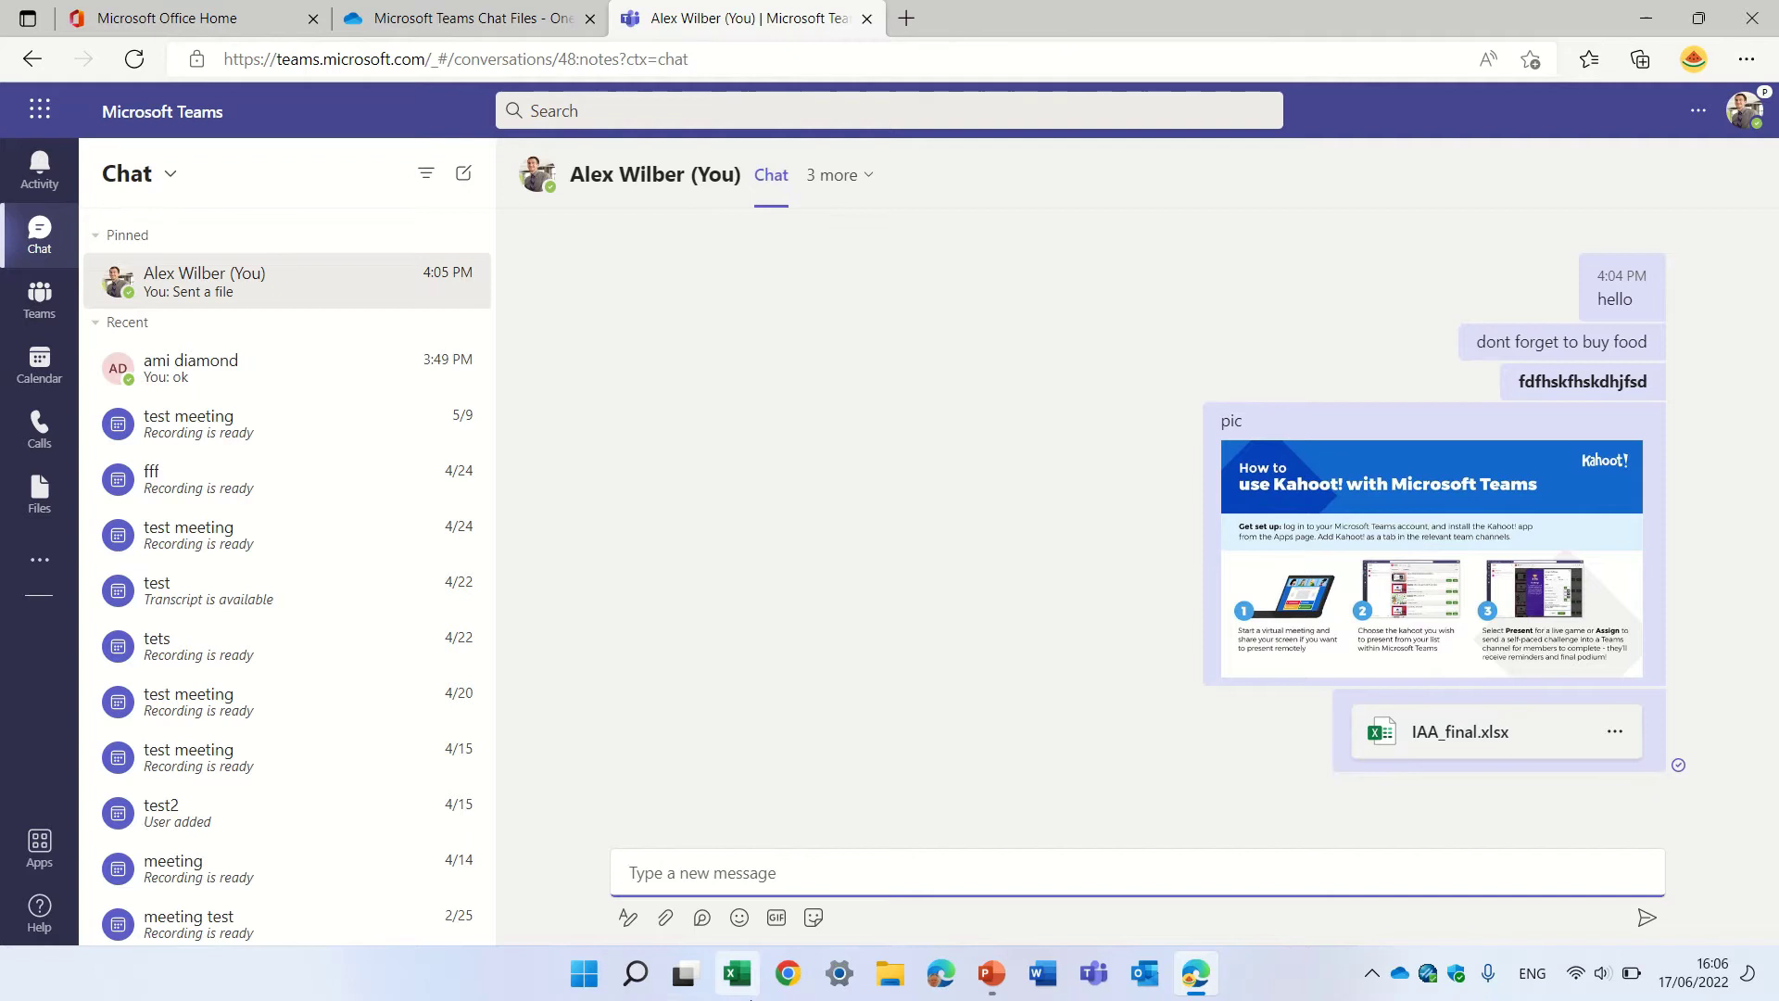
# Insert a Loop task list into the message box and title it 'tasks'
pyautogui.click(703, 927)
pyautogui.moveTo(713, 827)
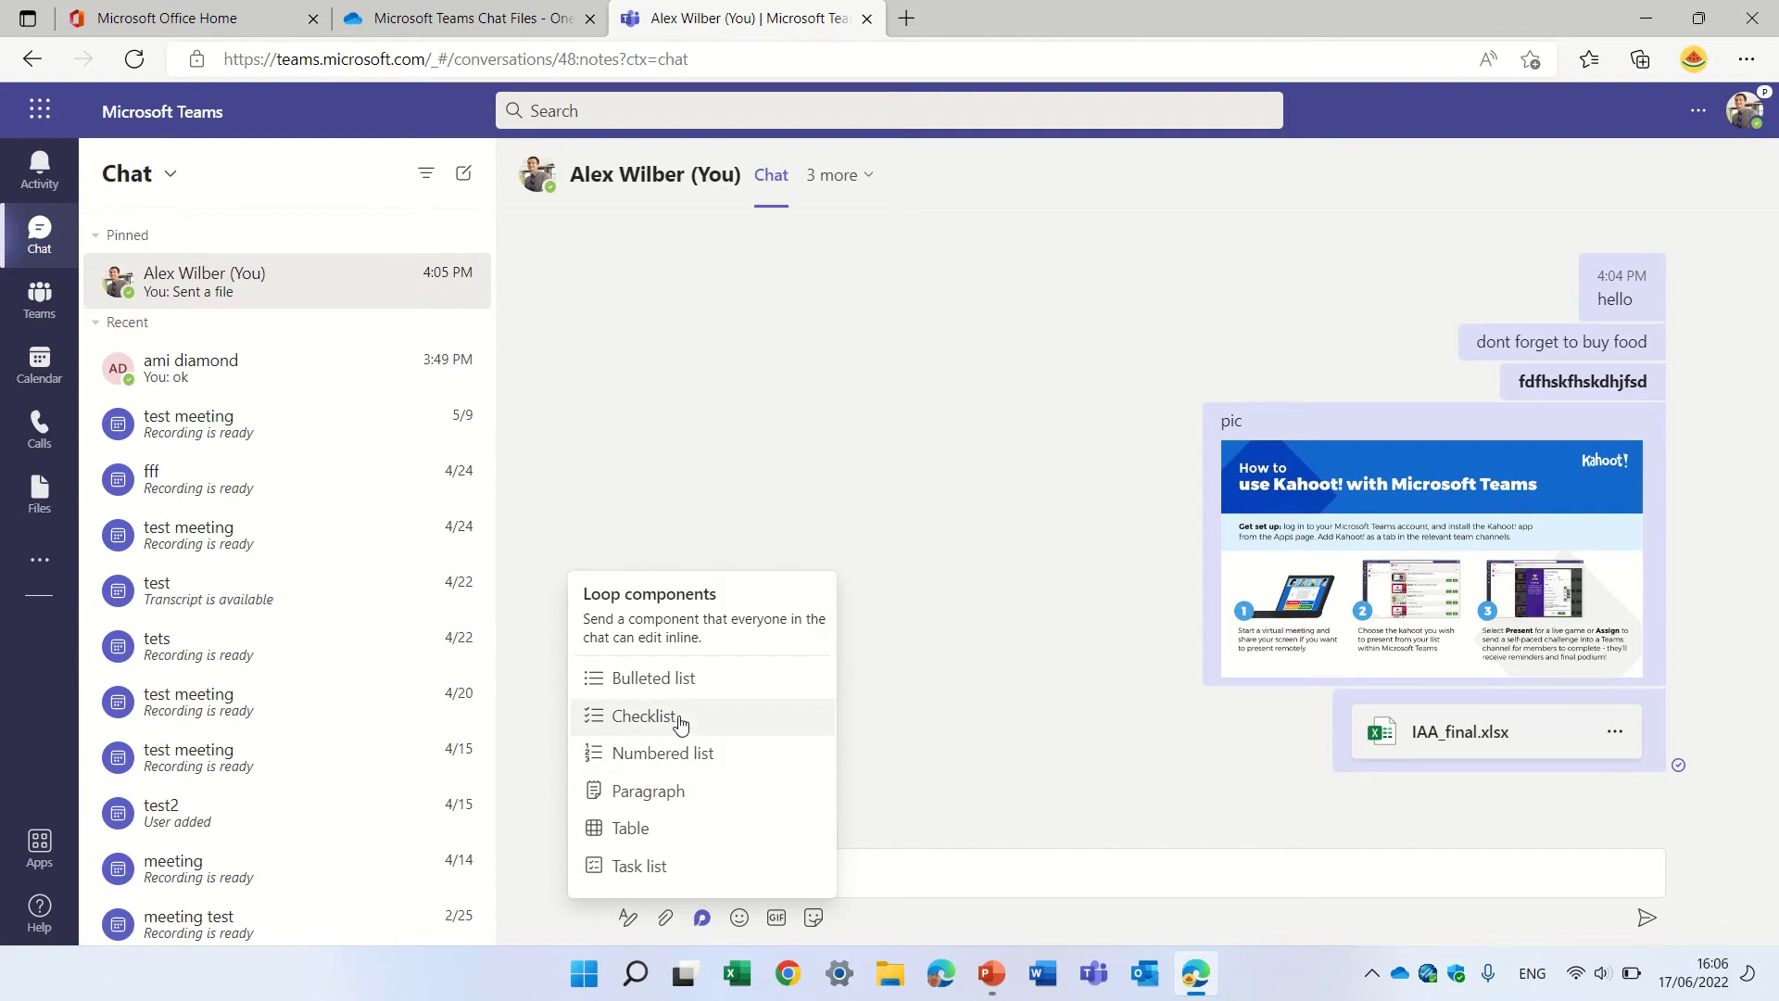
pyautogui.click(655, 880)
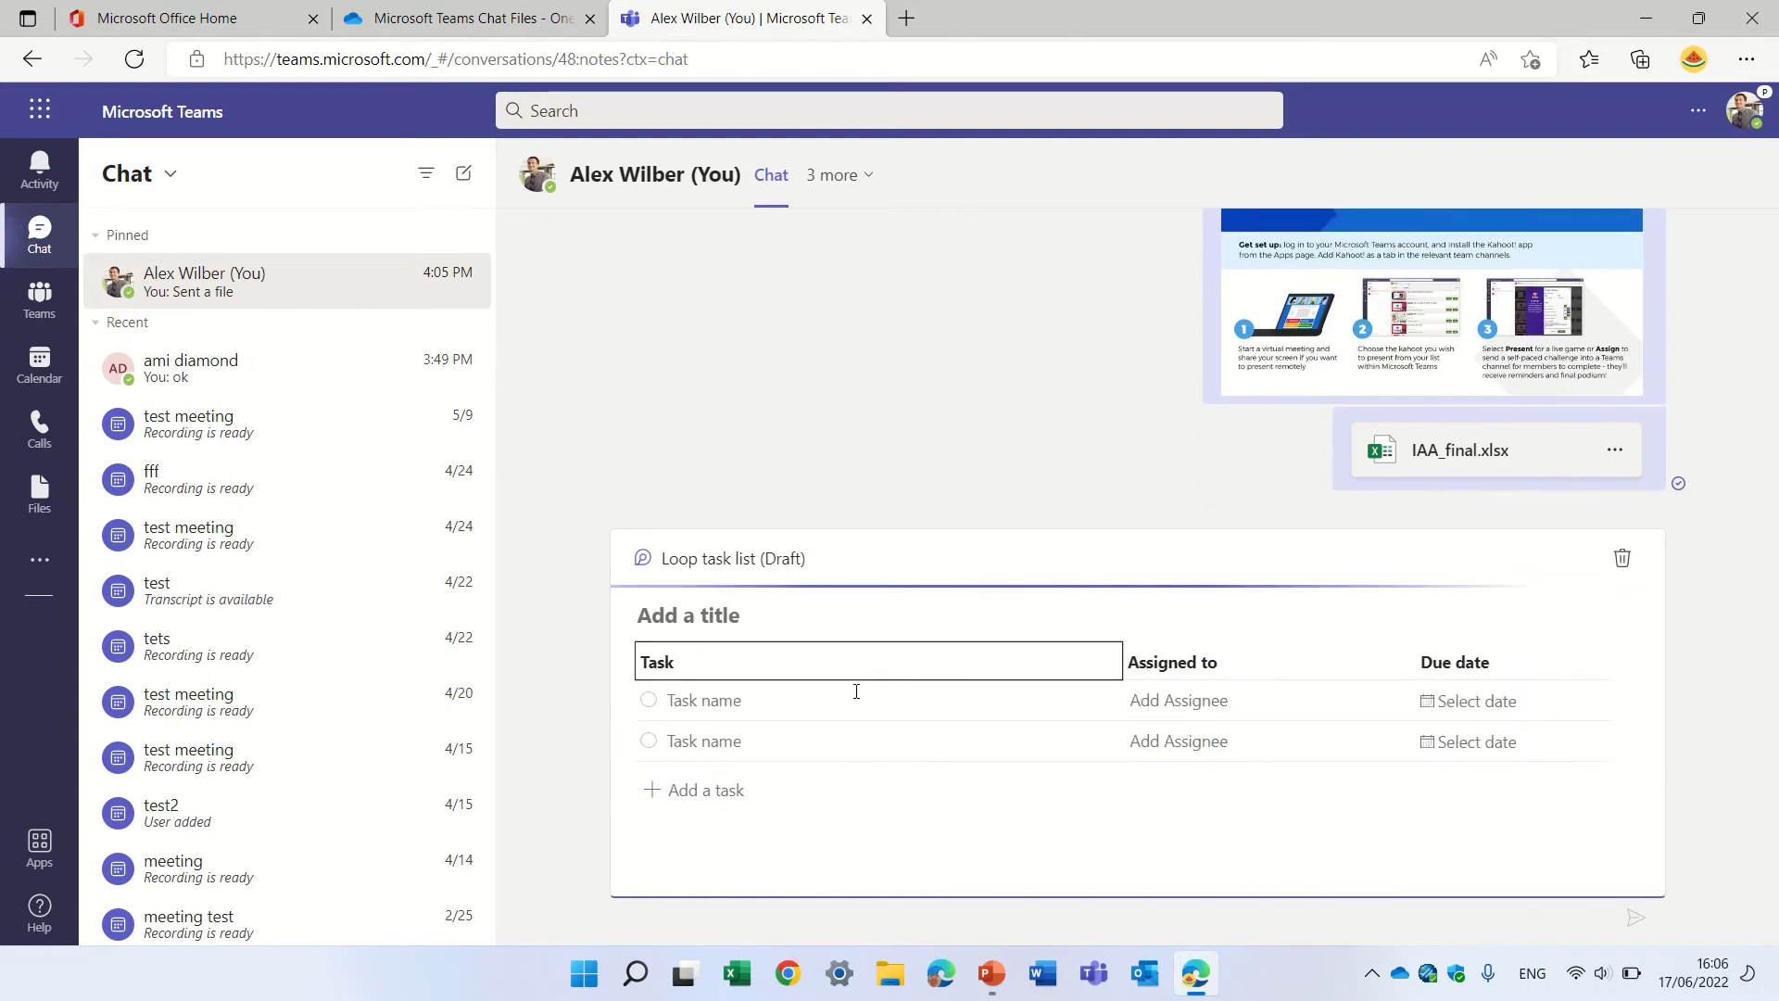
pyautogui.click(842, 700)
pyautogui.click(720, 615)
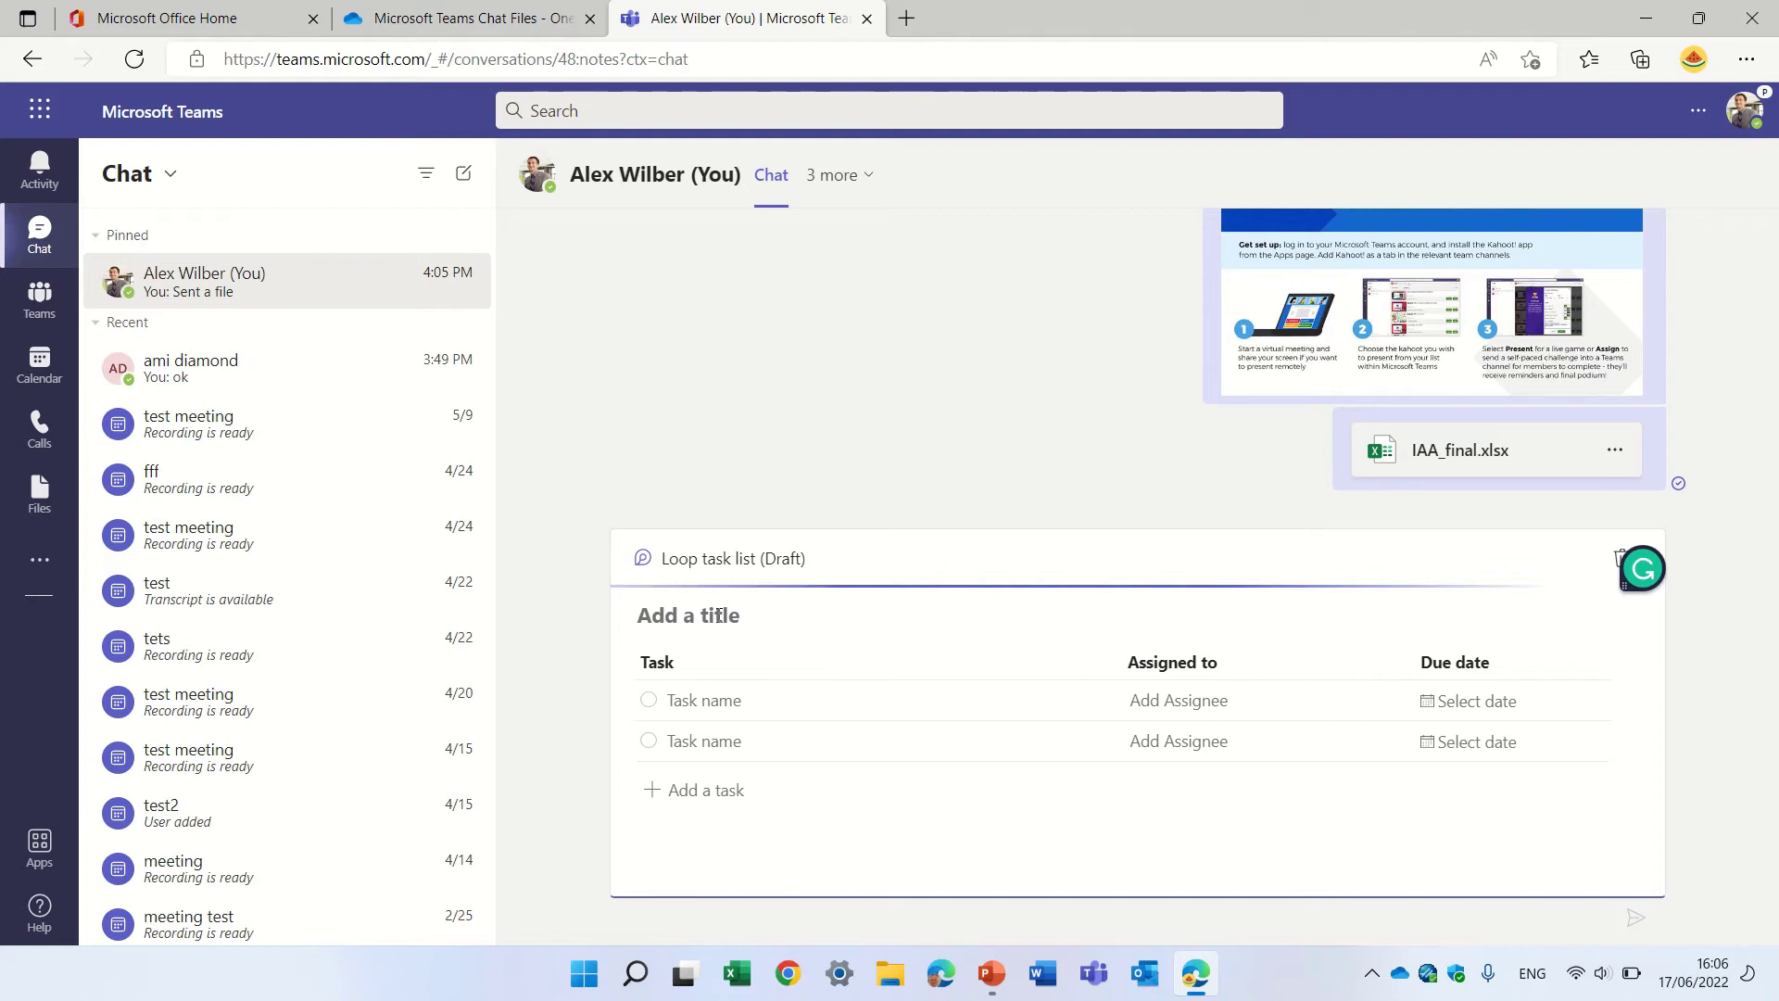
pyautogui.write('tasks')
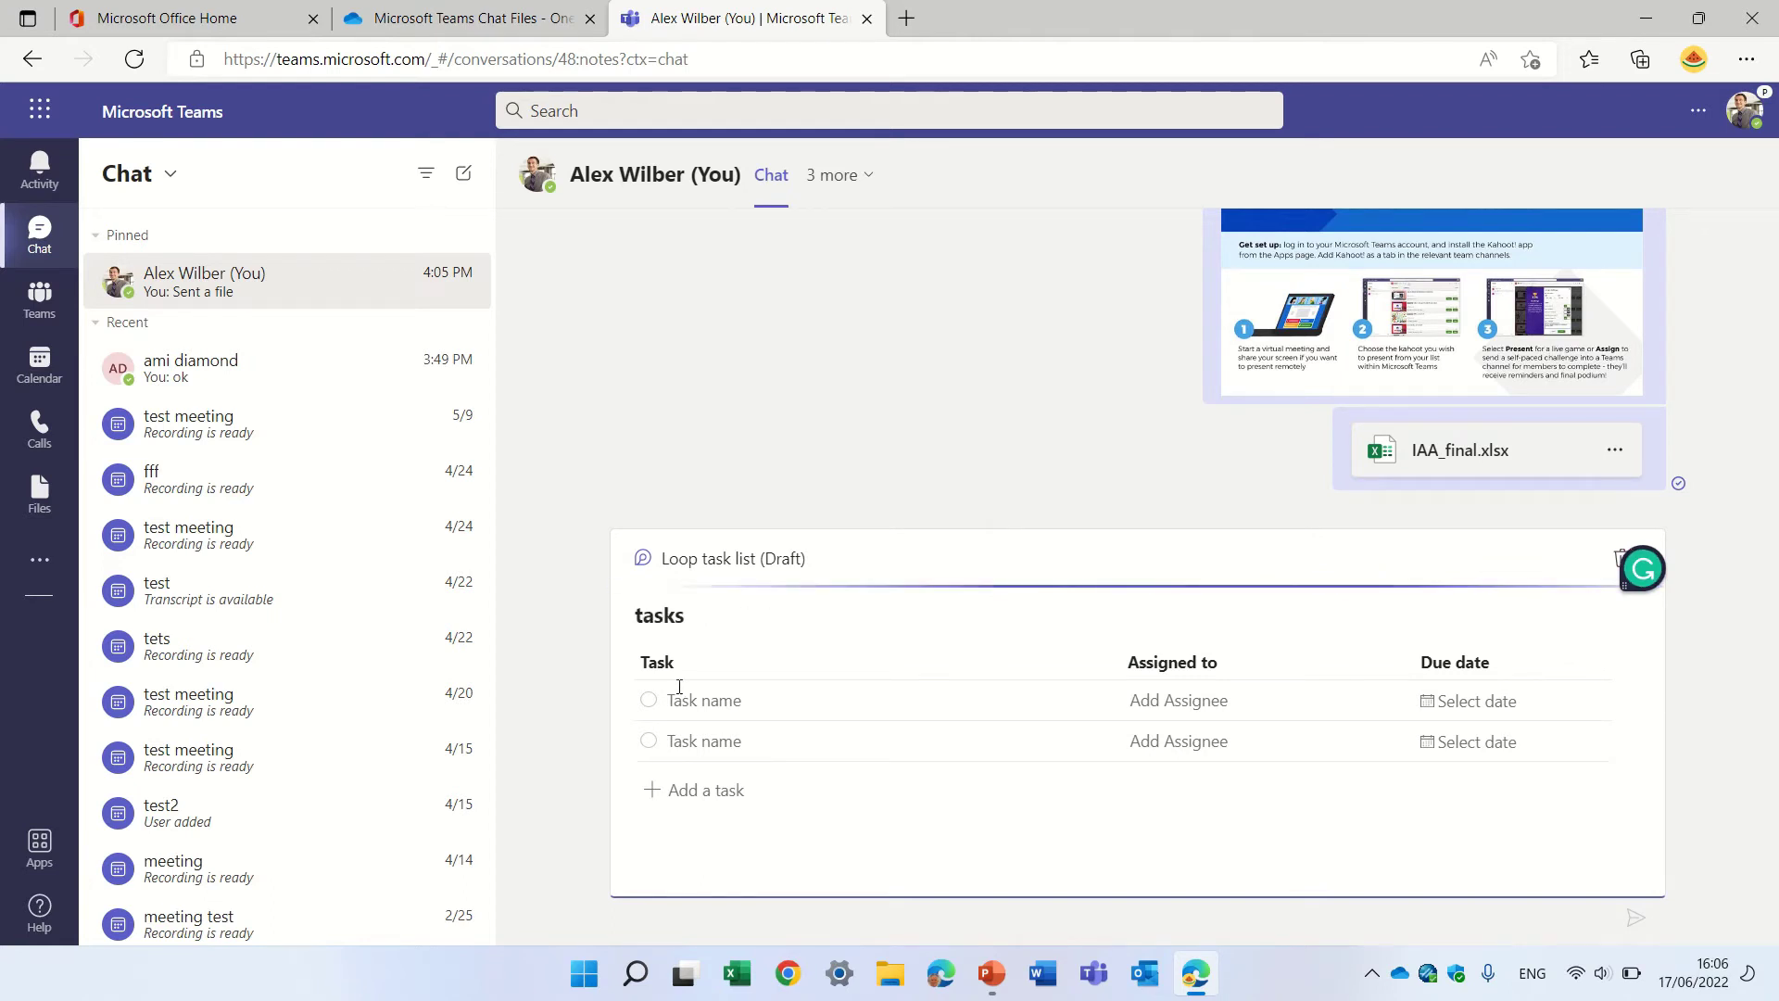
pyautogui.click(696, 701)
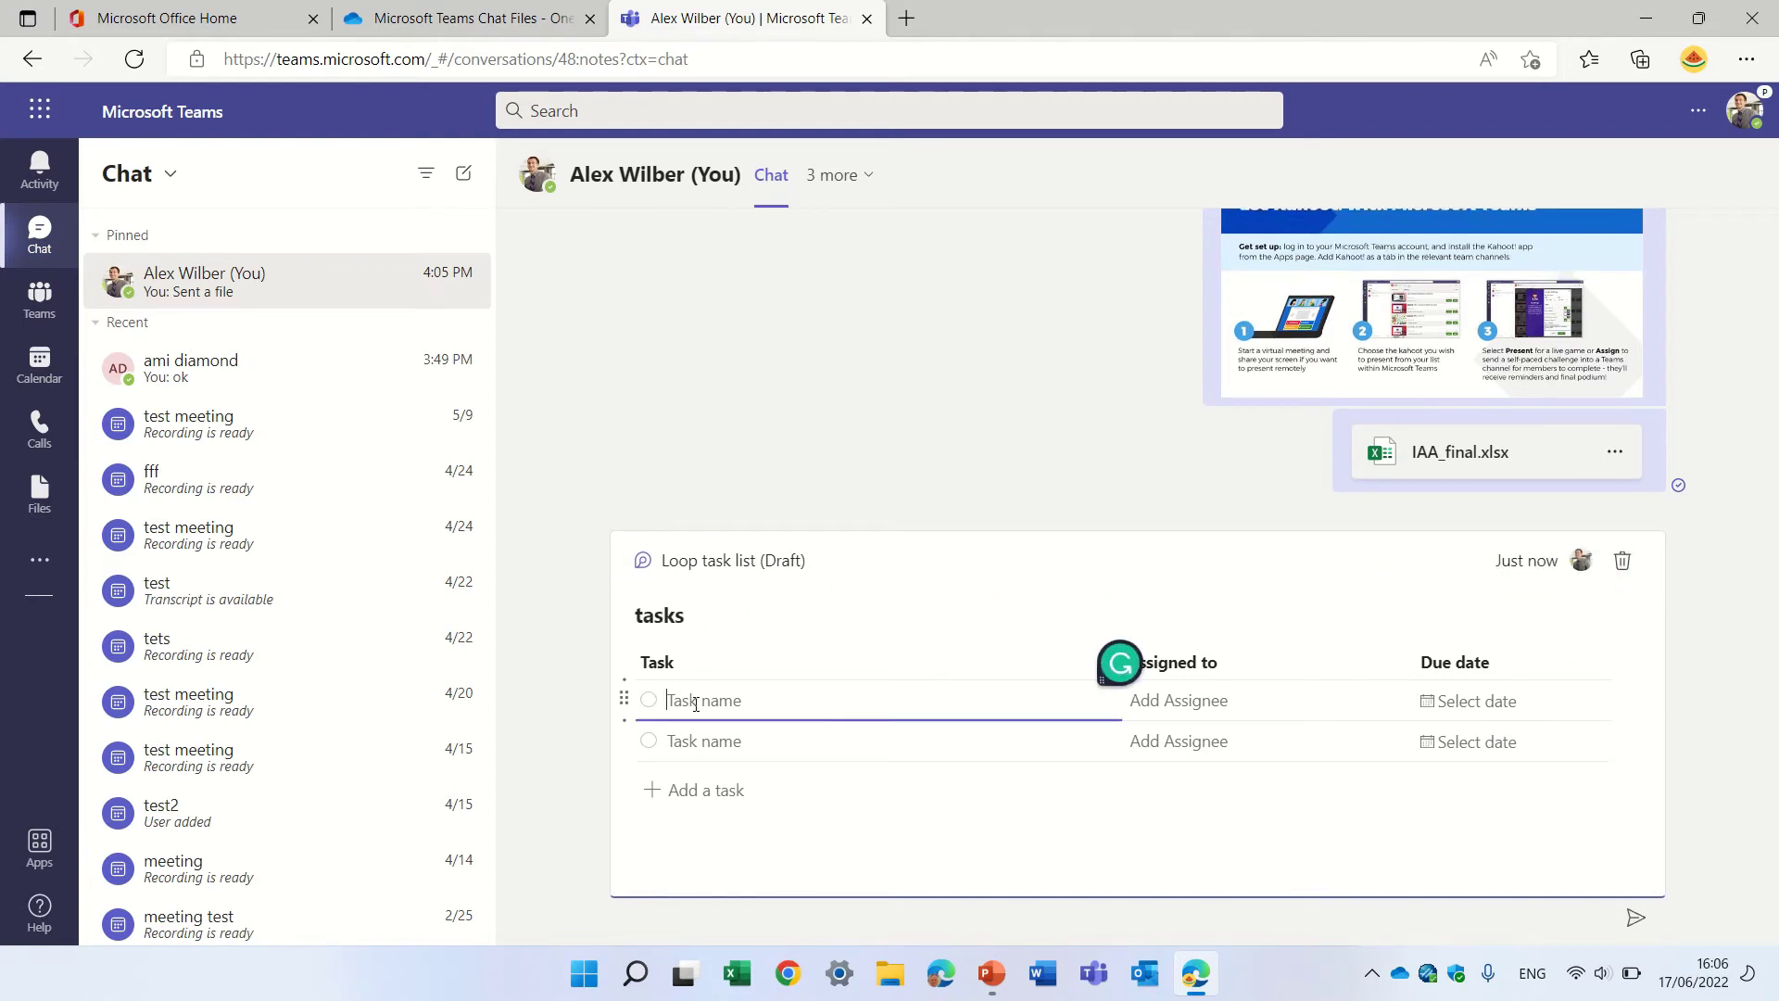
# Name the first task 'task1' with a June 16 due date, leaving it unassigned
pyautogui.write('task1')
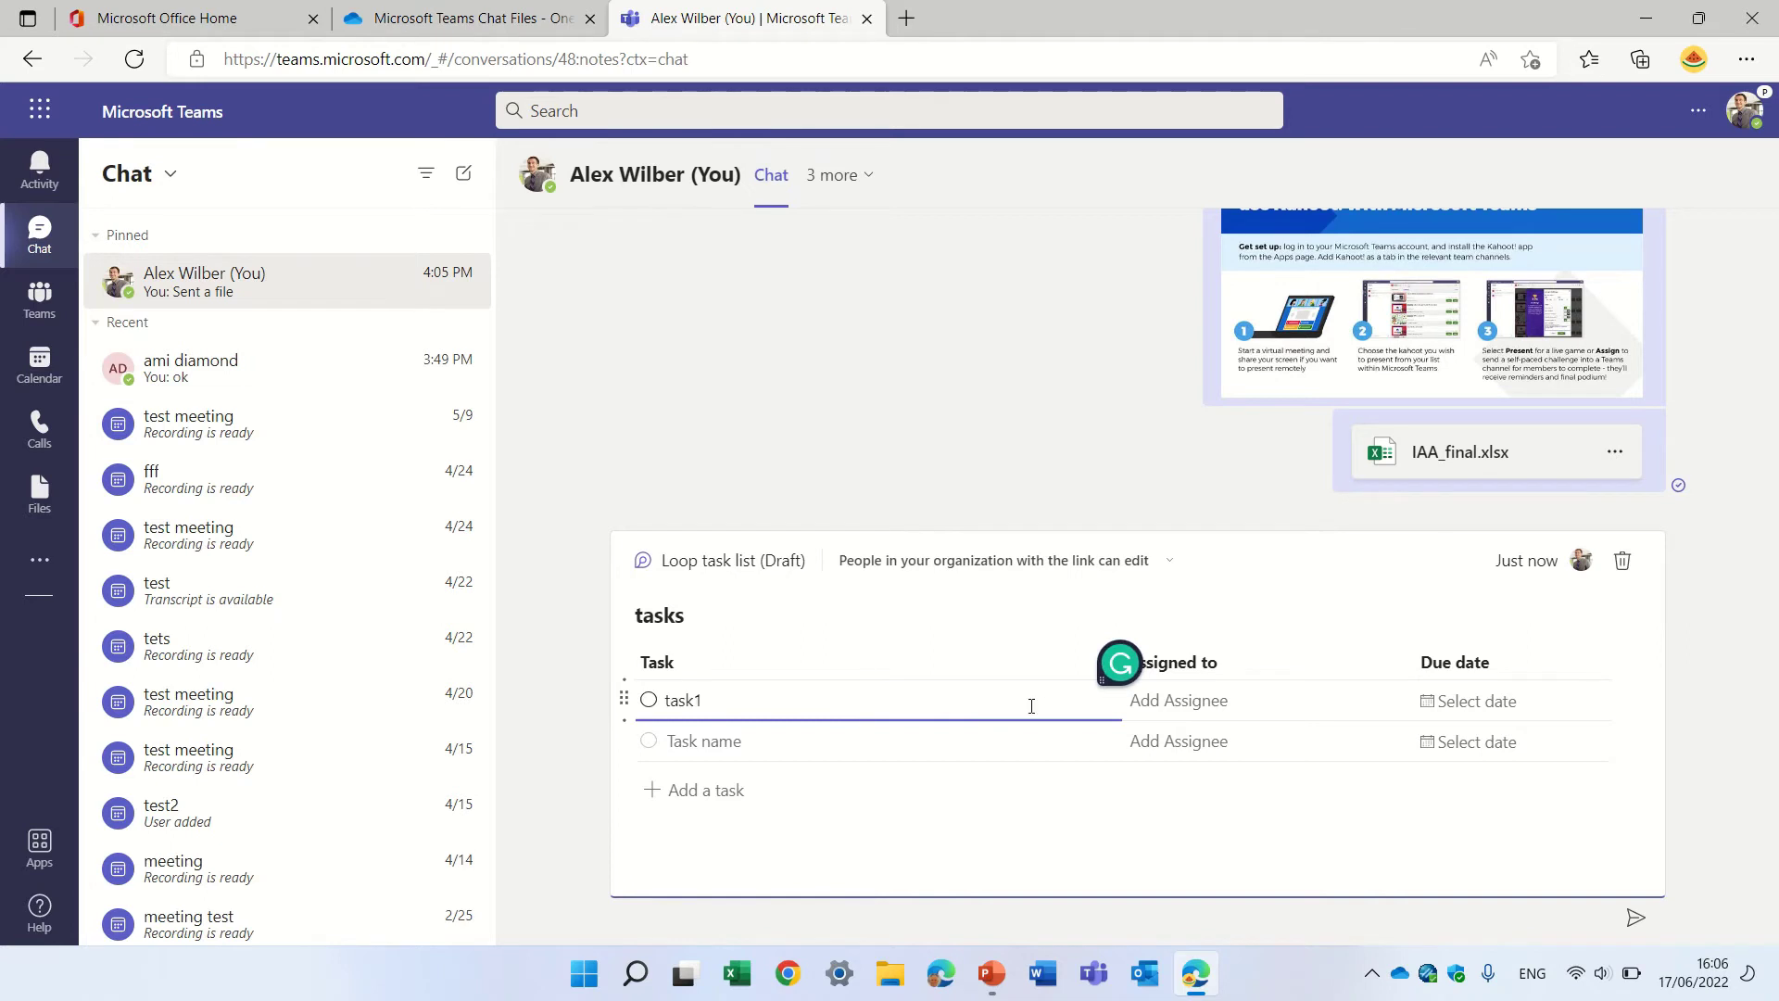
pyautogui.click(1222, 702)
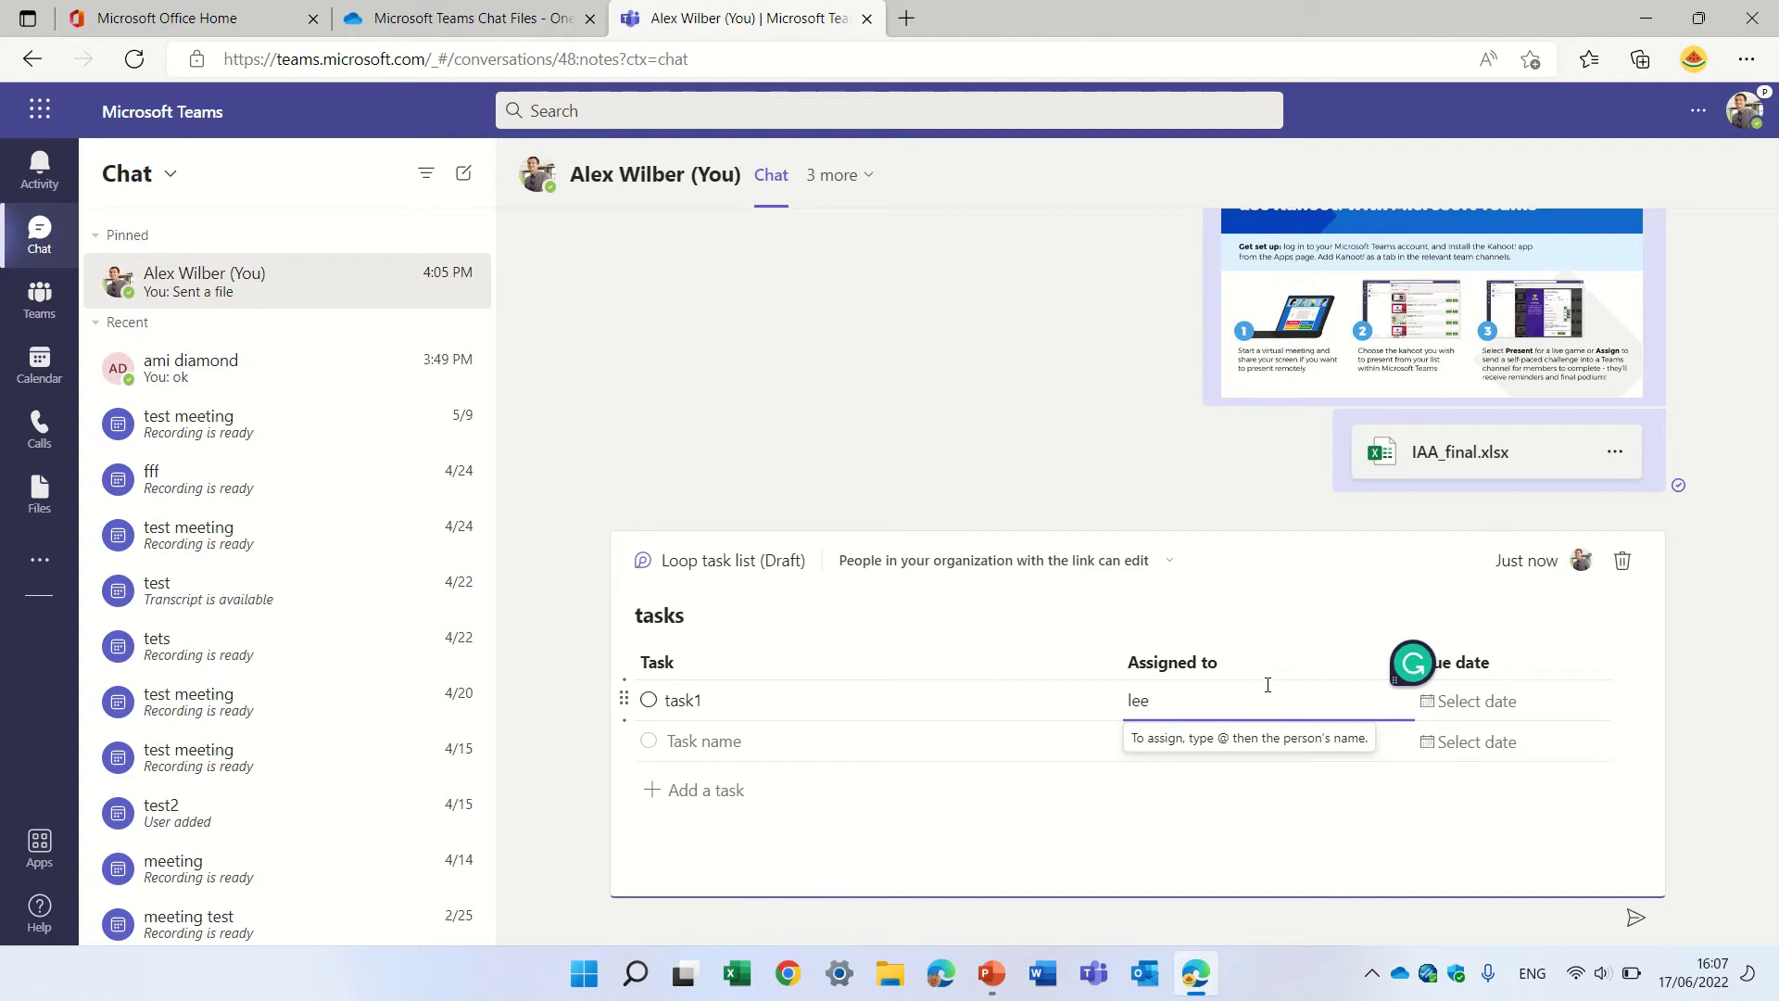
pyautogui.press('BackSpace')
pyautogui.press('BackSpace')
pyautogui.press('BackSpace')
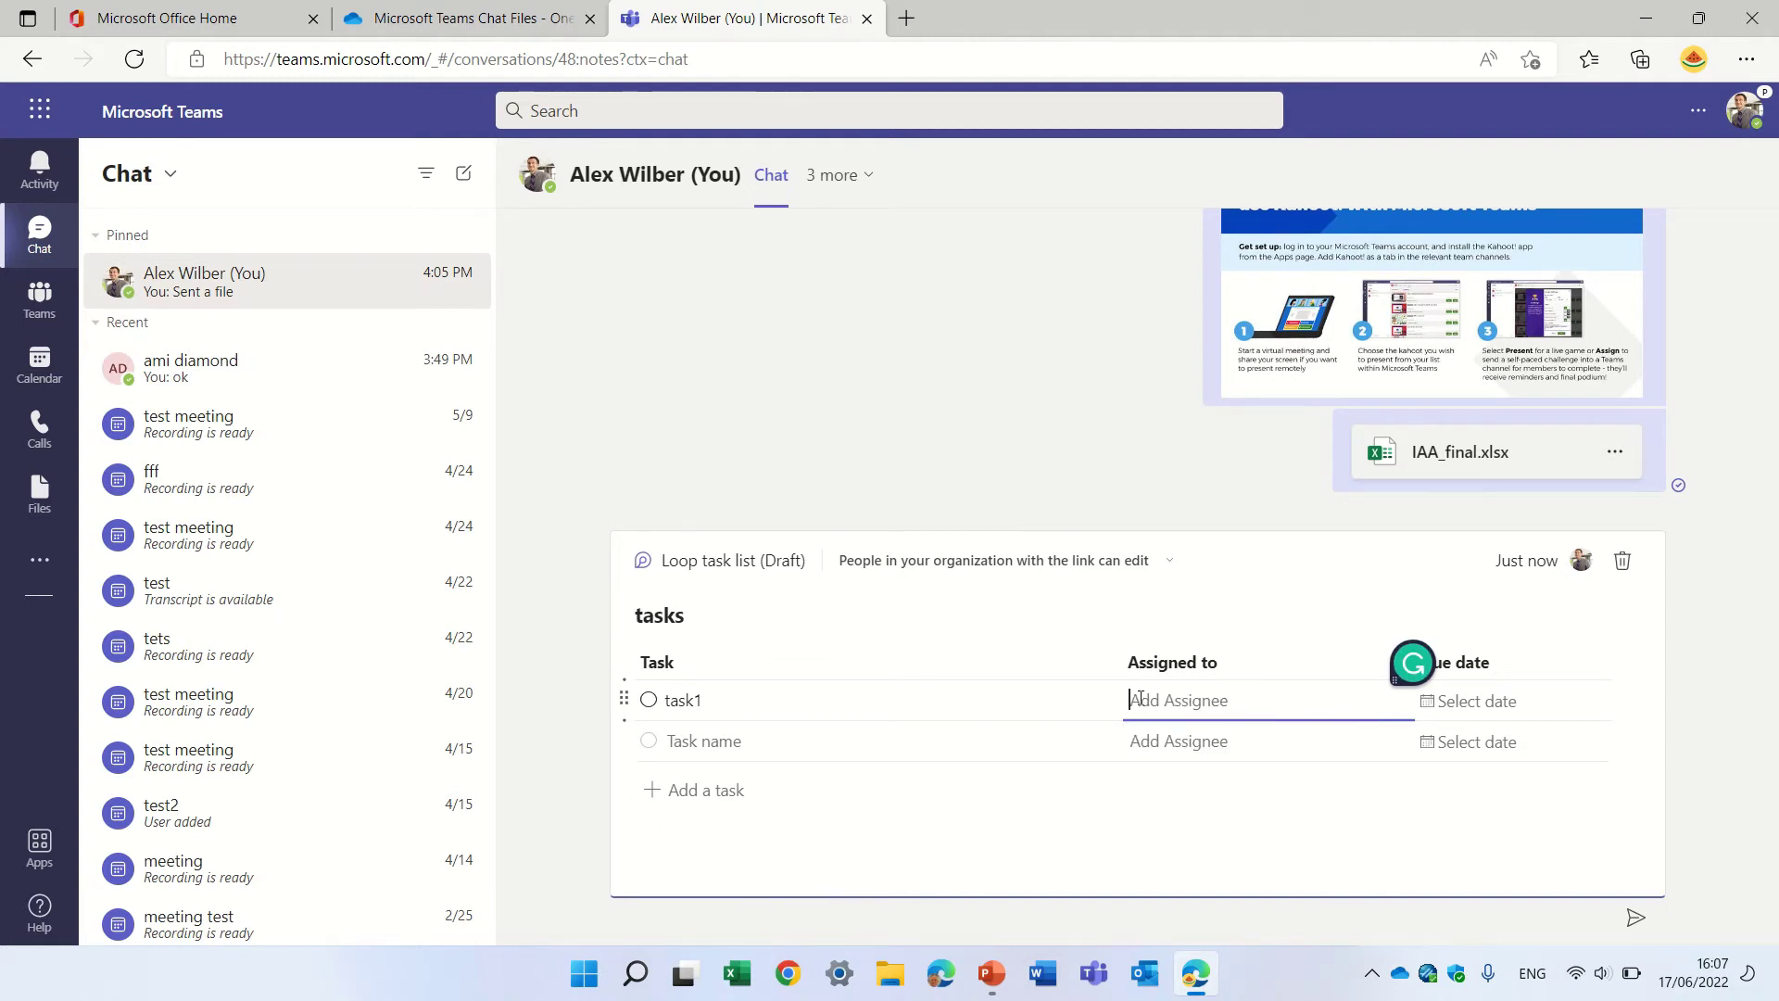
pyautogui.write('amid')
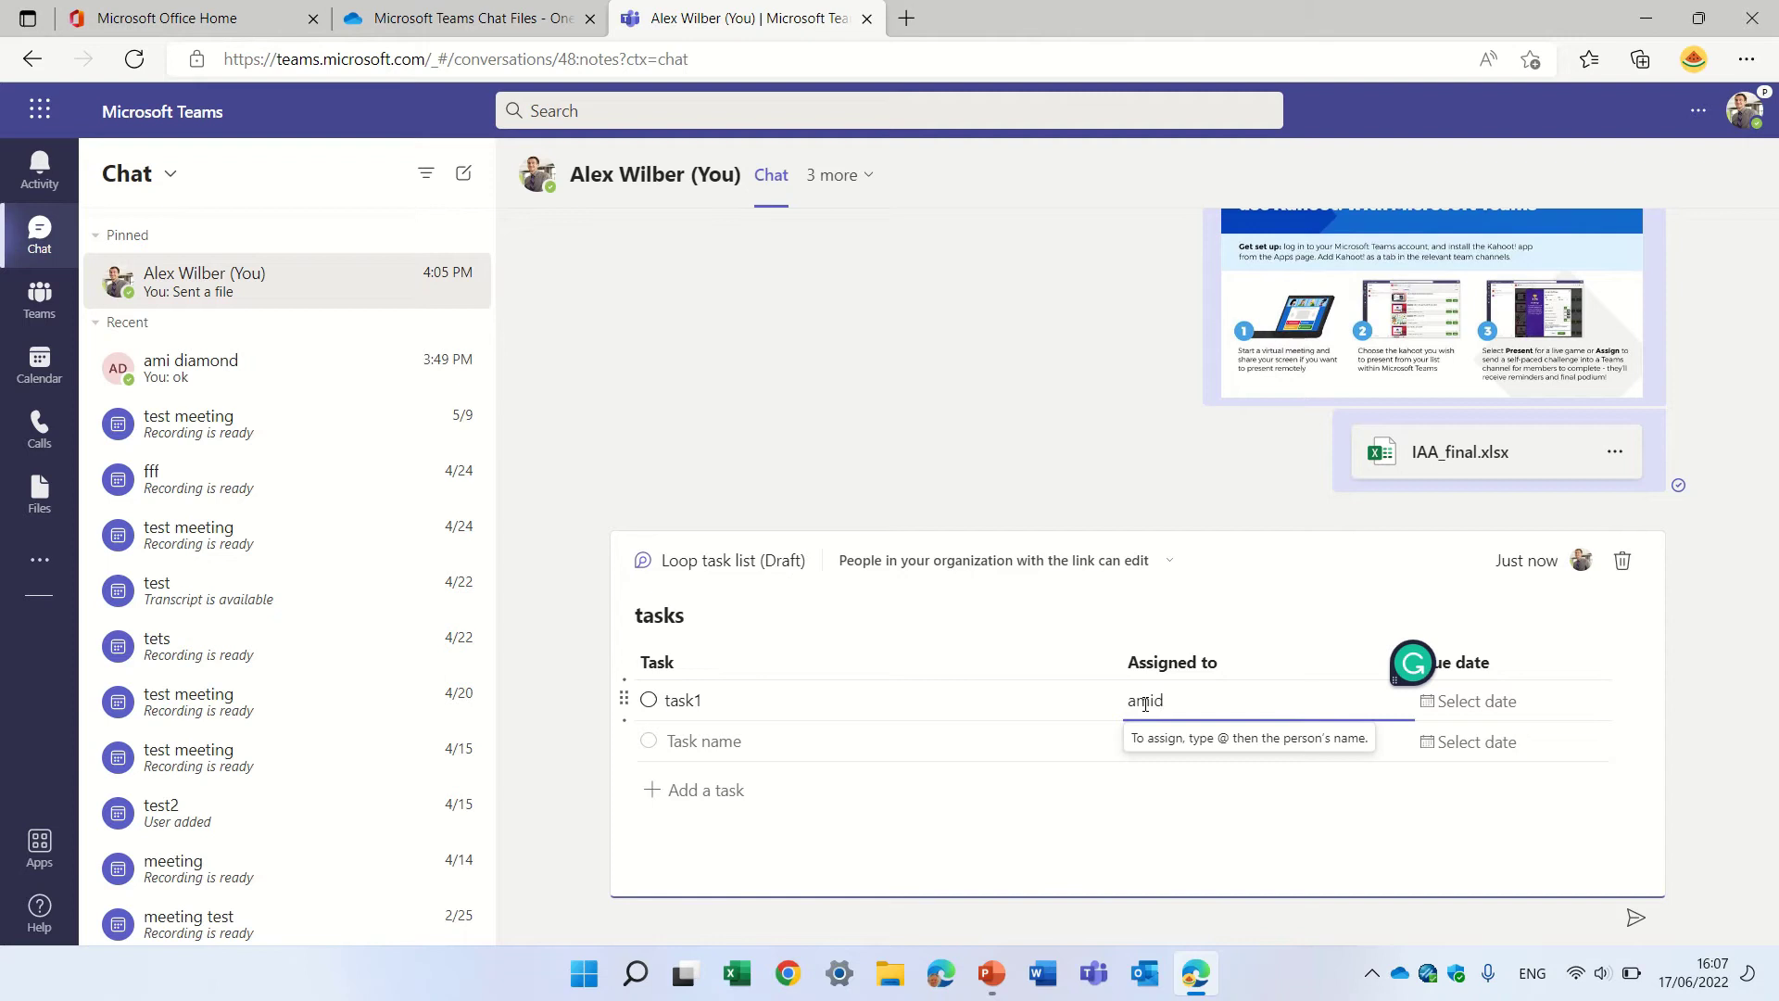
pyautogui.press('BackSpace')
pyautogui.press('BackSpace')
pyautogui.press('BackSpace')
pyautogui.write('@')
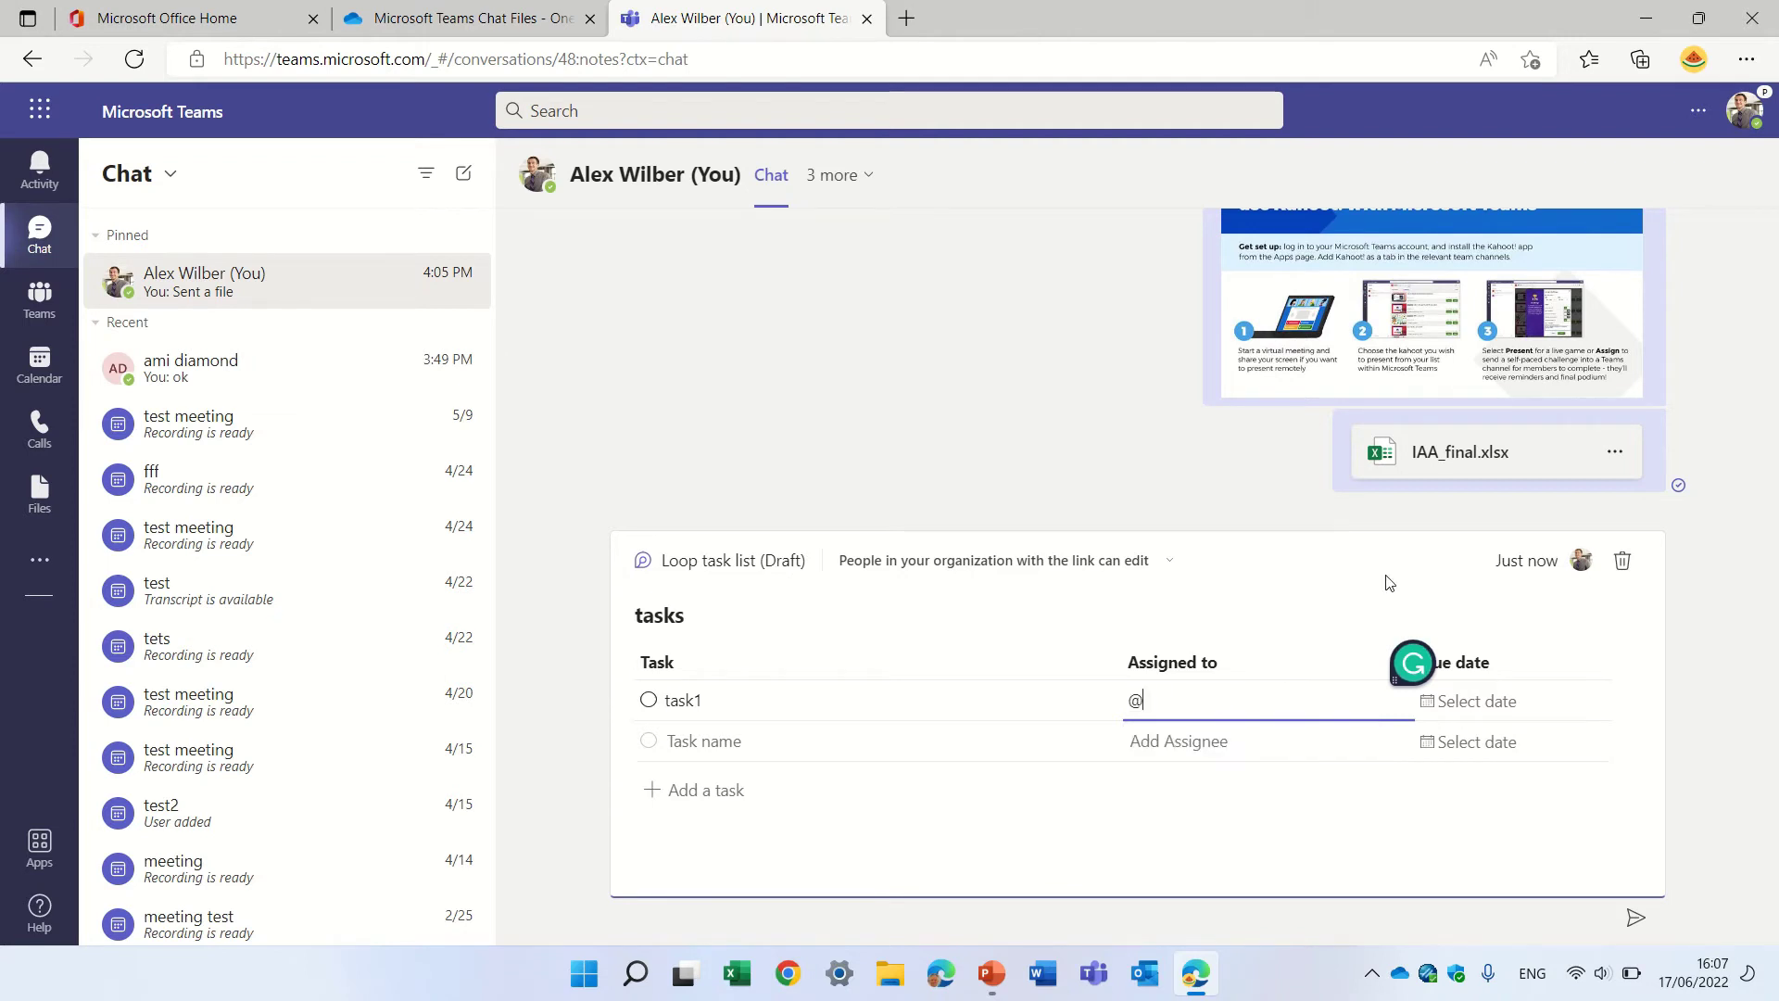
pyautogui.write('amid')
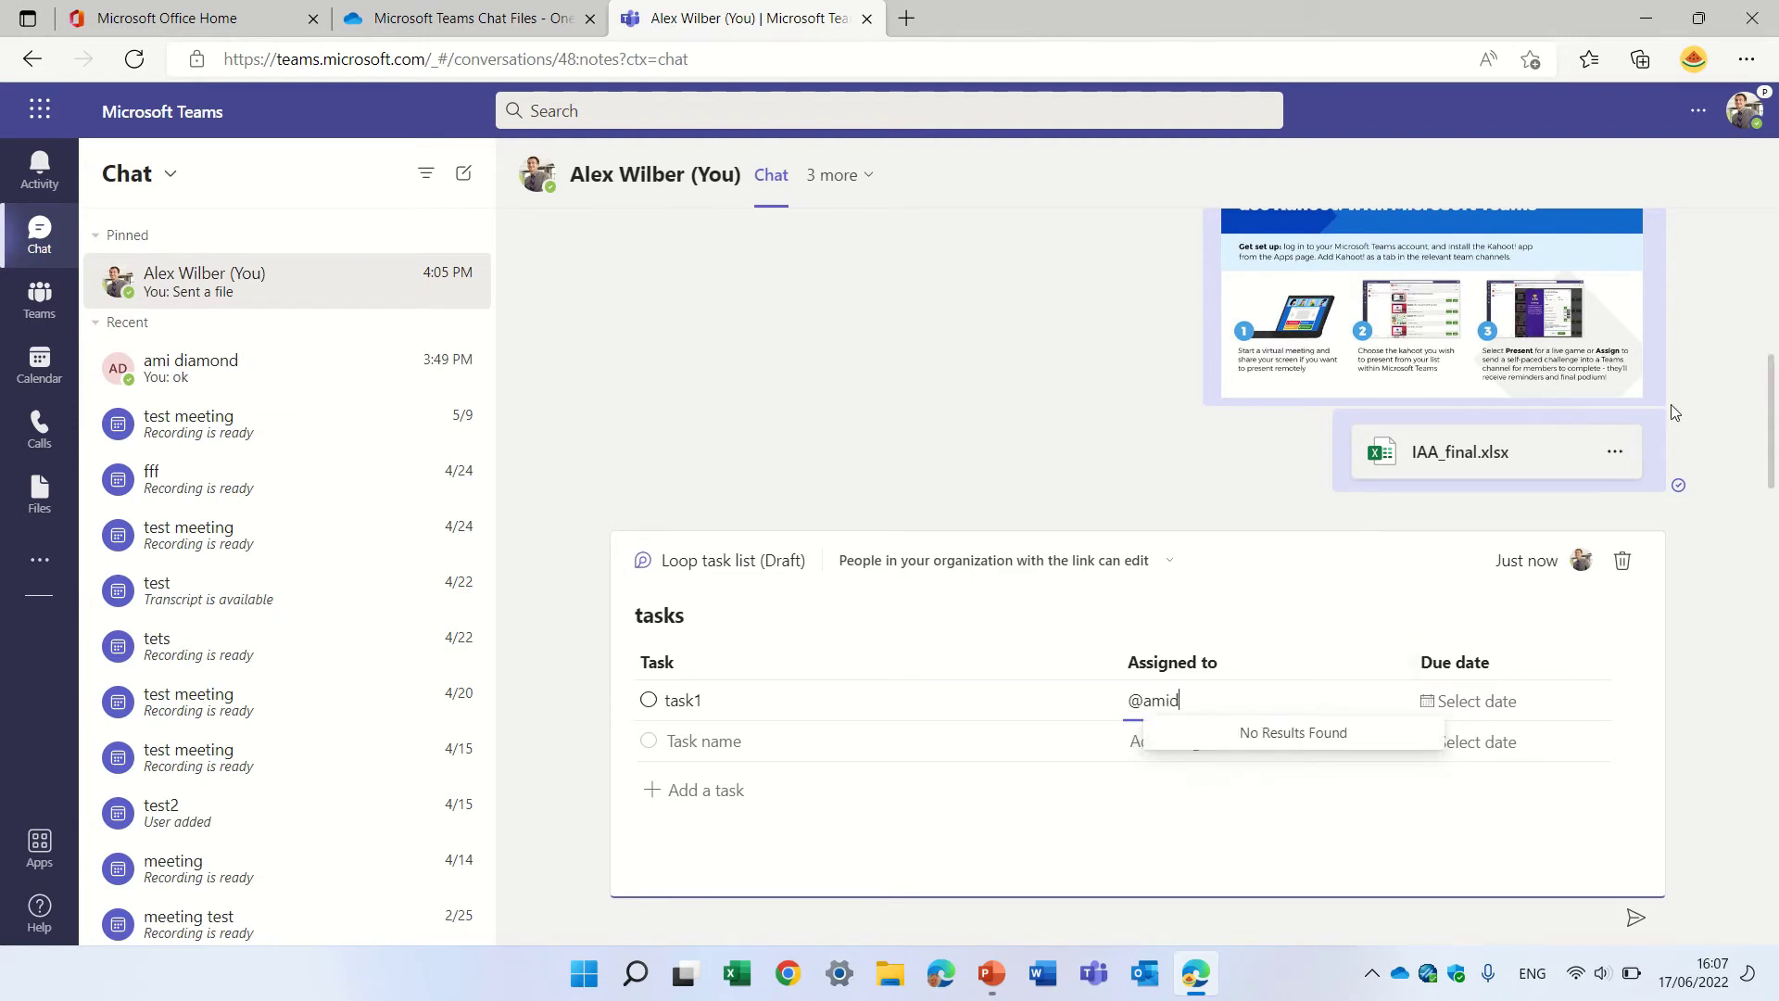
pyautogui.press('BackSpace')
pyautogui.press('BackSpace')
pyautogui.press('BackSpace')
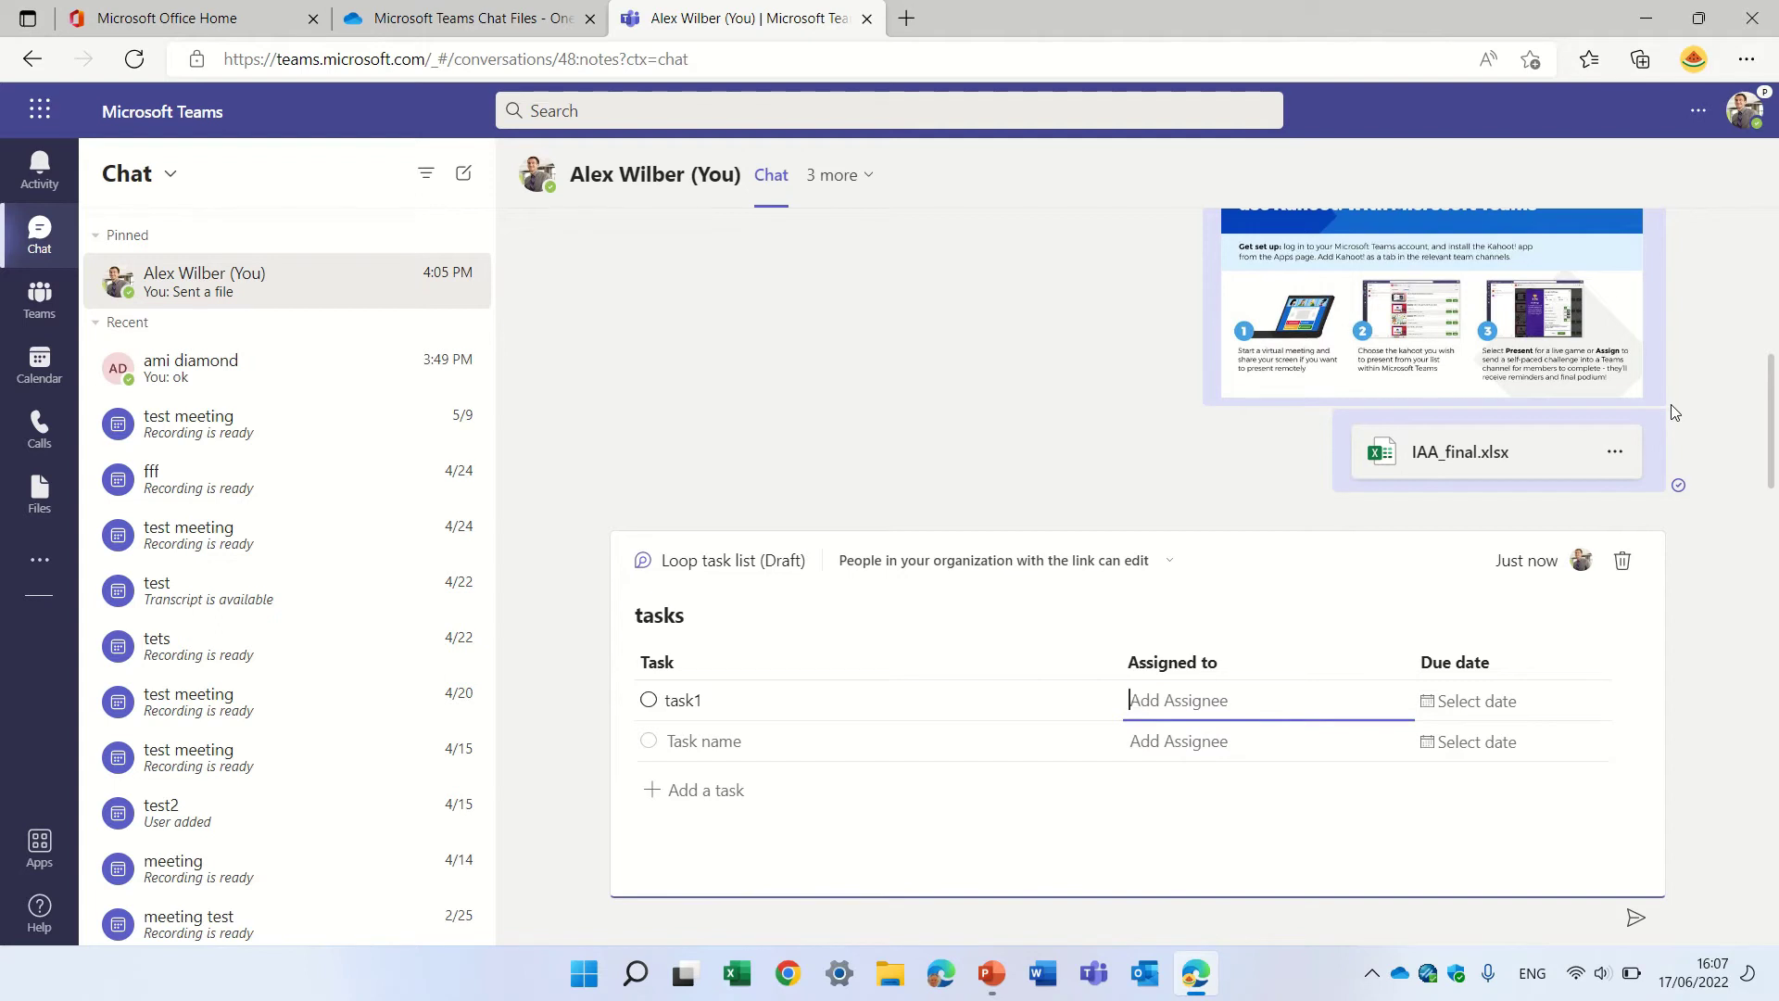
pyautogui.click(1474, 706)
pyautogui.click(1324, 764)
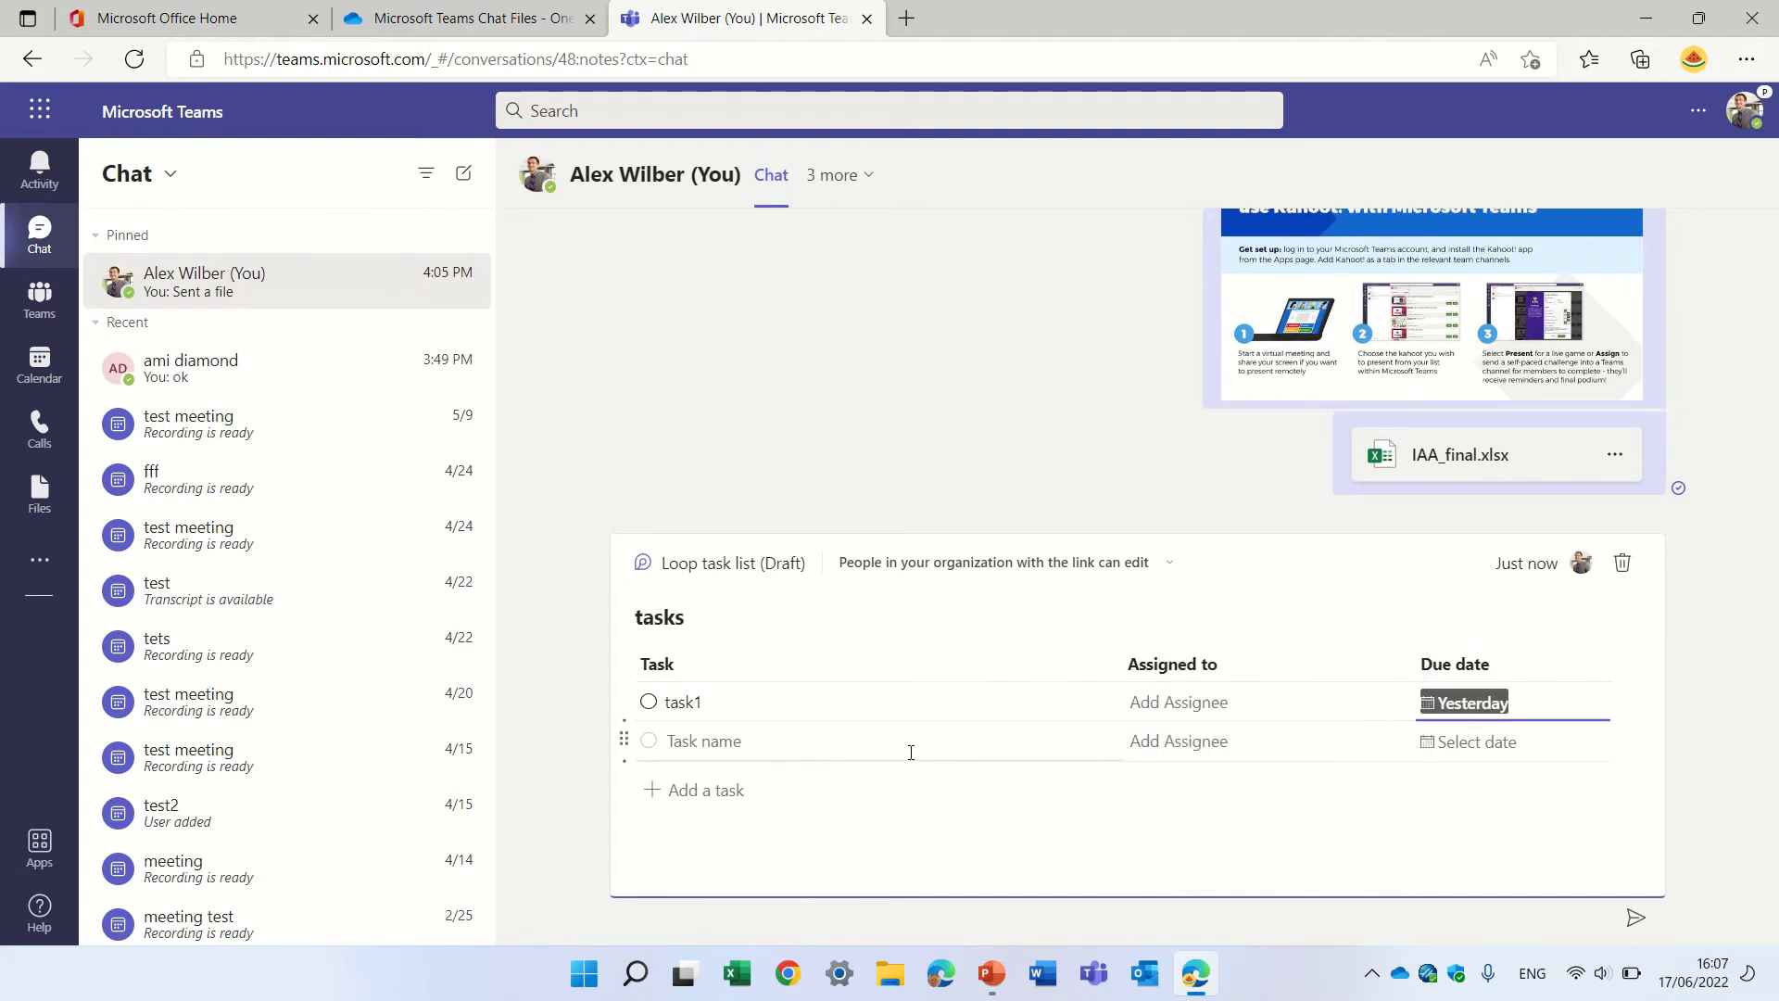
pyautogui.click(874, 744)
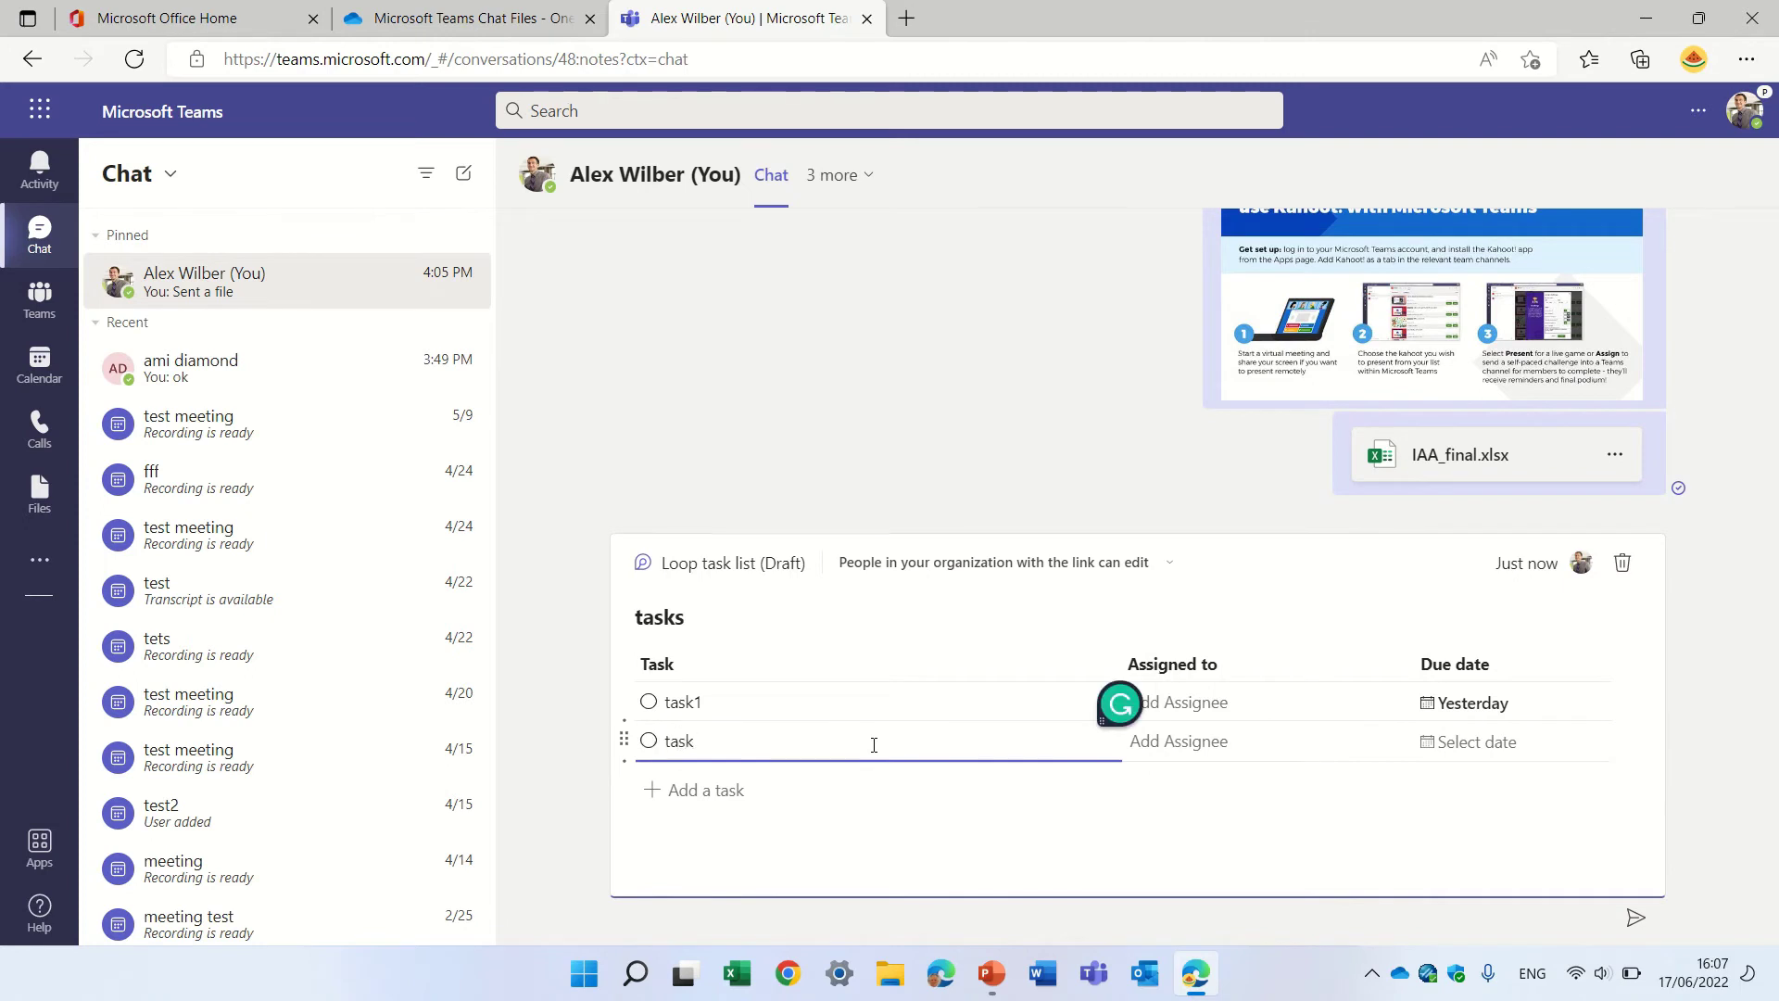
# Give task2 a due date of Tue, Jun 21 and assign it to yourself
pyautogui.click(1208, 753)
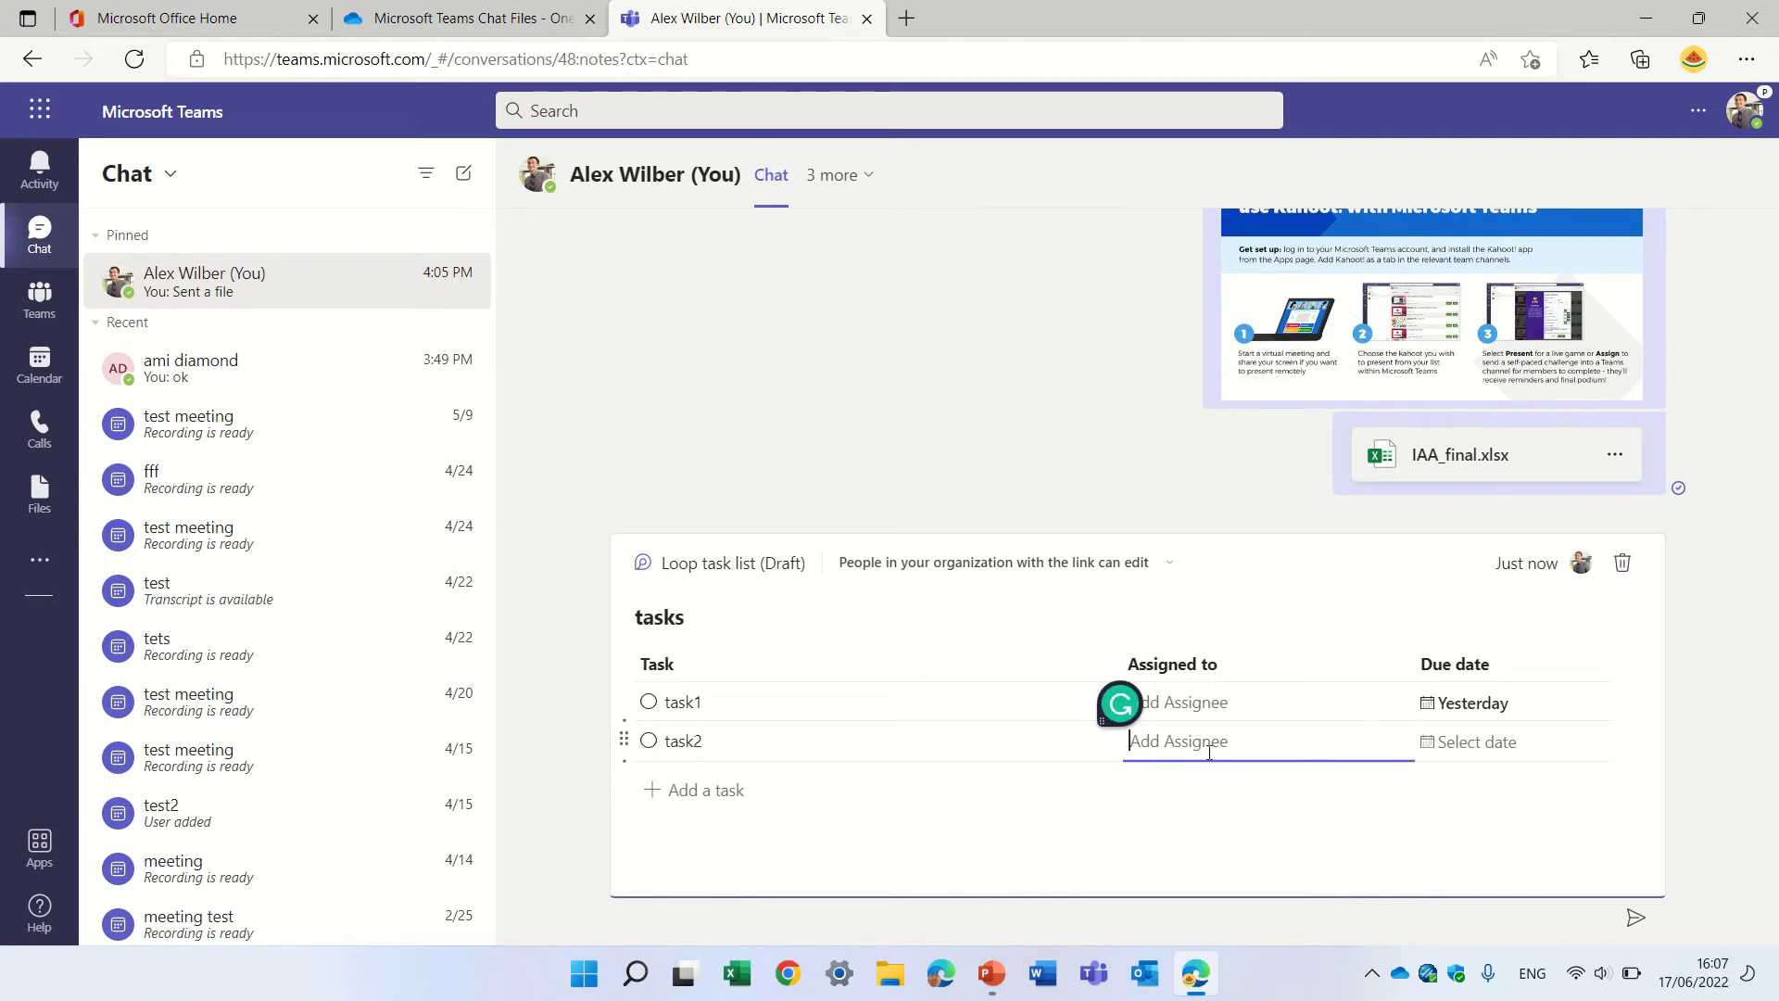
pyautogui.click(1467, 760)
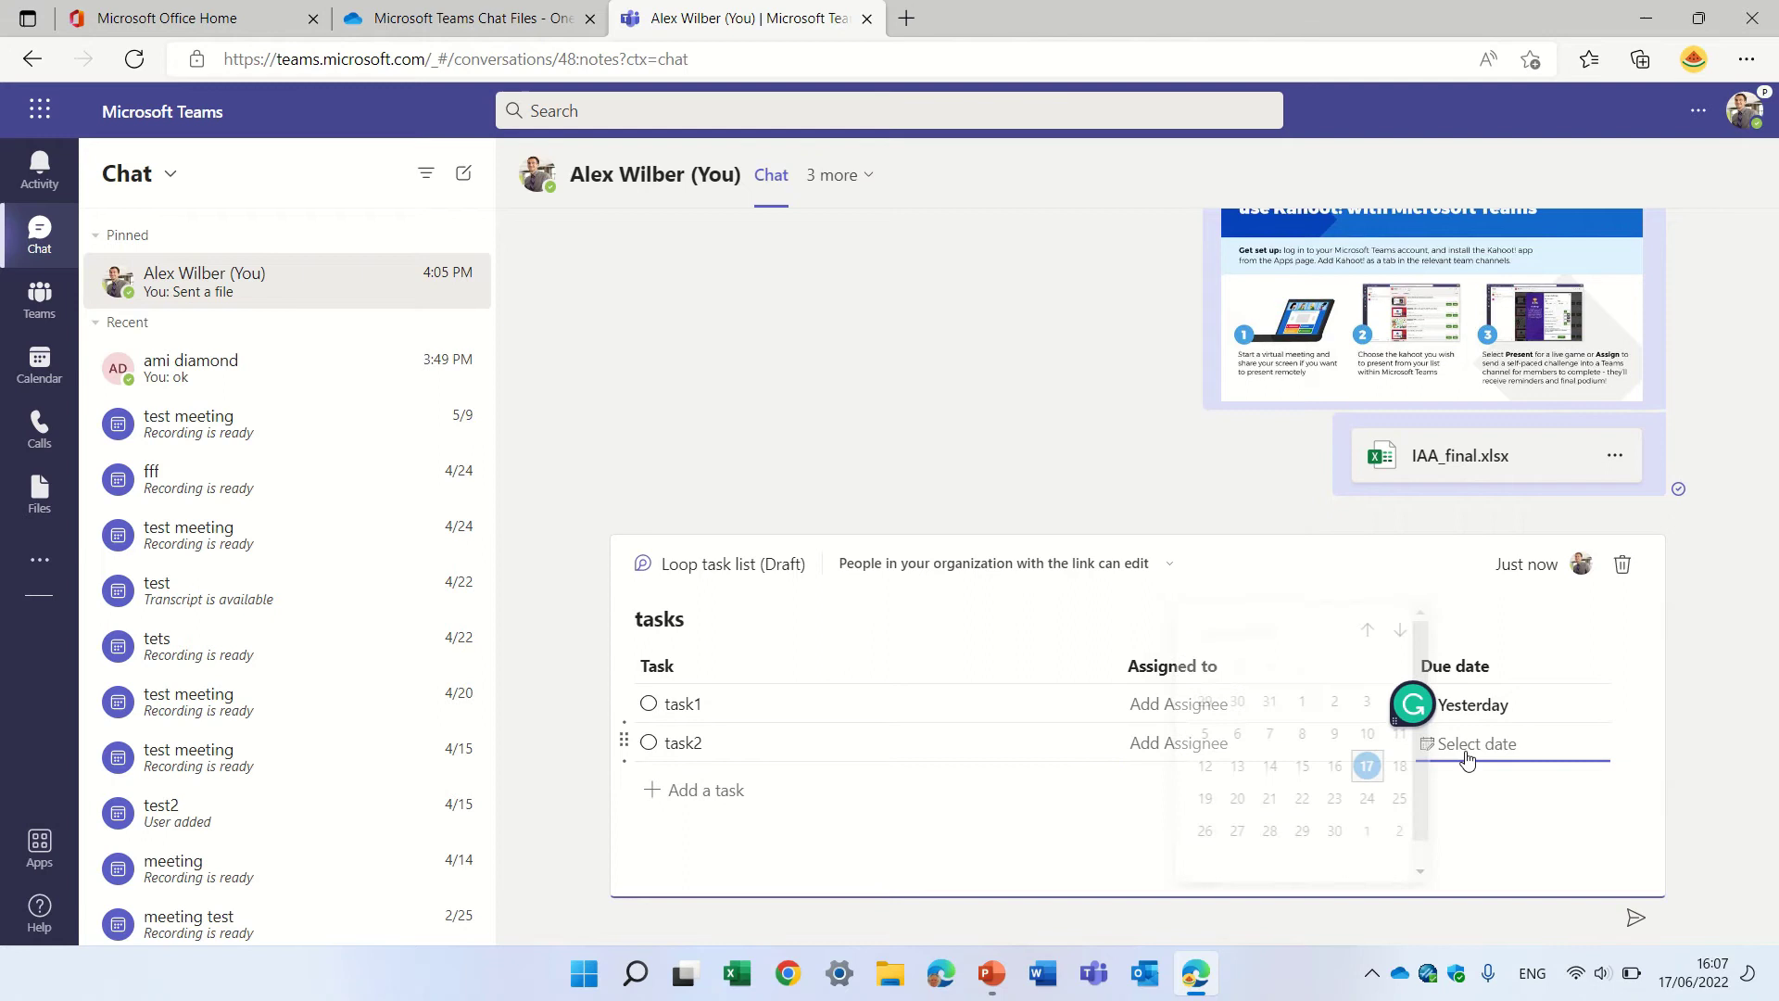
pyautogui.click(1260, 801)
pyautogui.click(1197, 751)
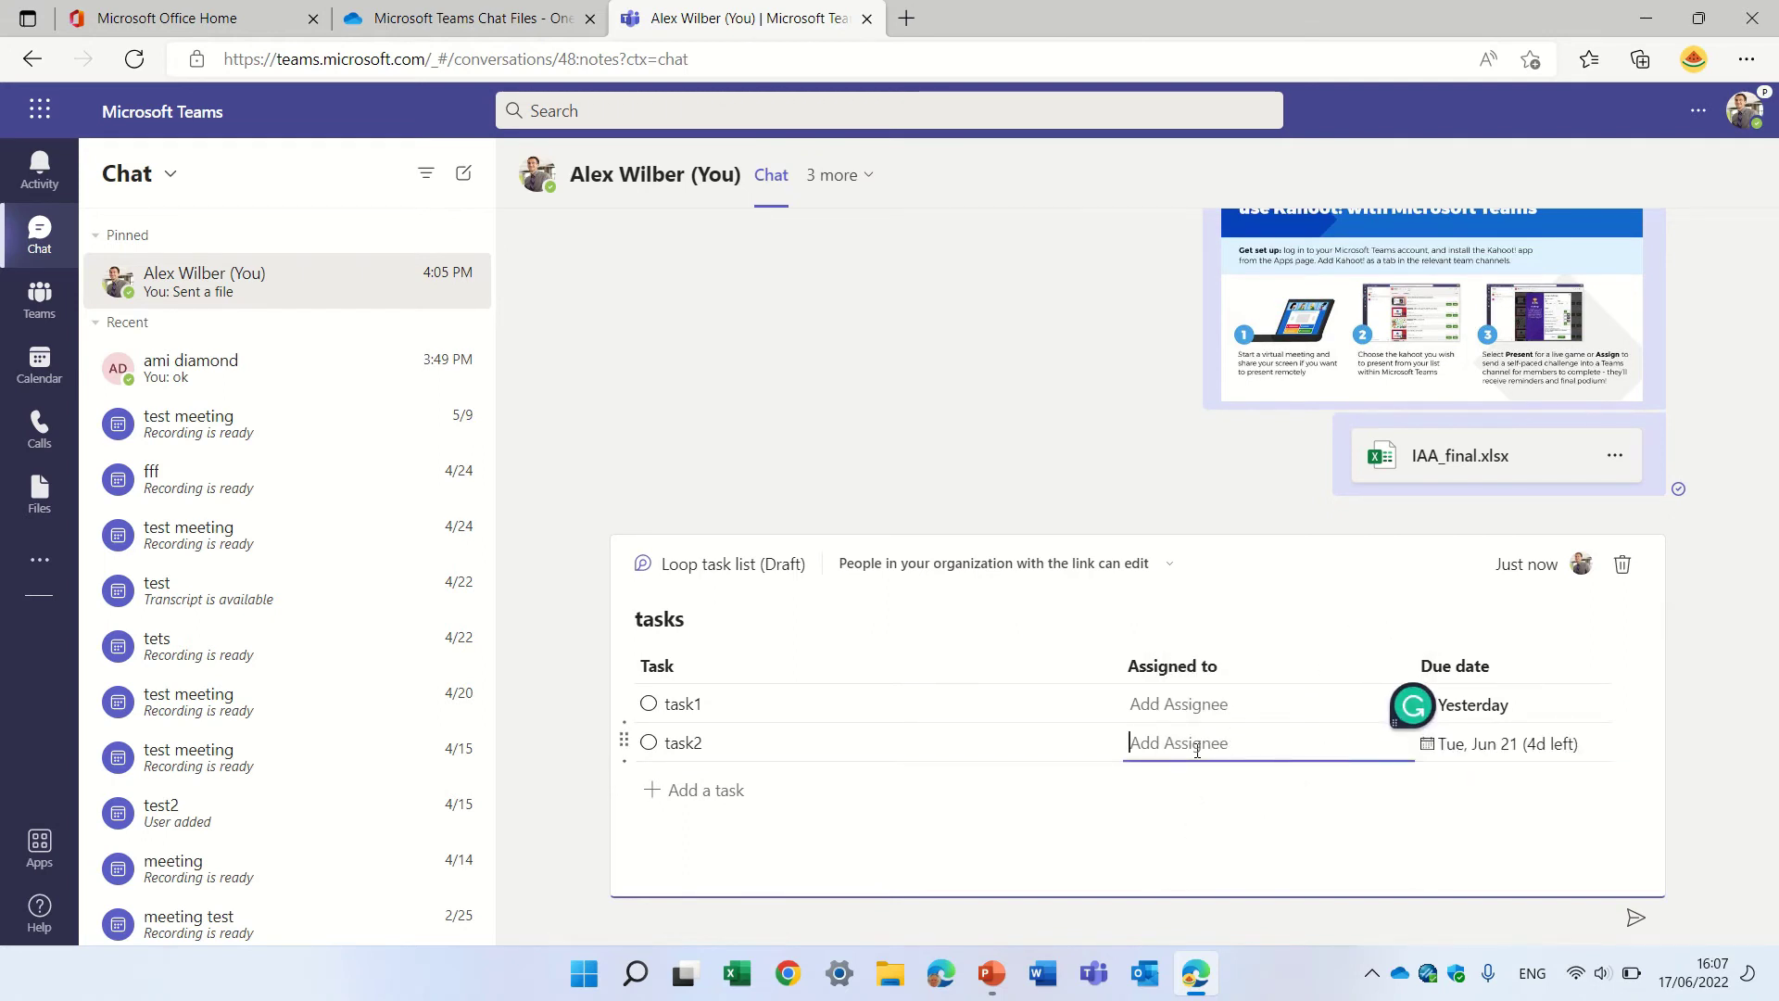
pyautogui.write('ale')
pyautogui.press('BackSpace')
pyautogui.press('BackSpace')
pyautogui.press('BackSpace')
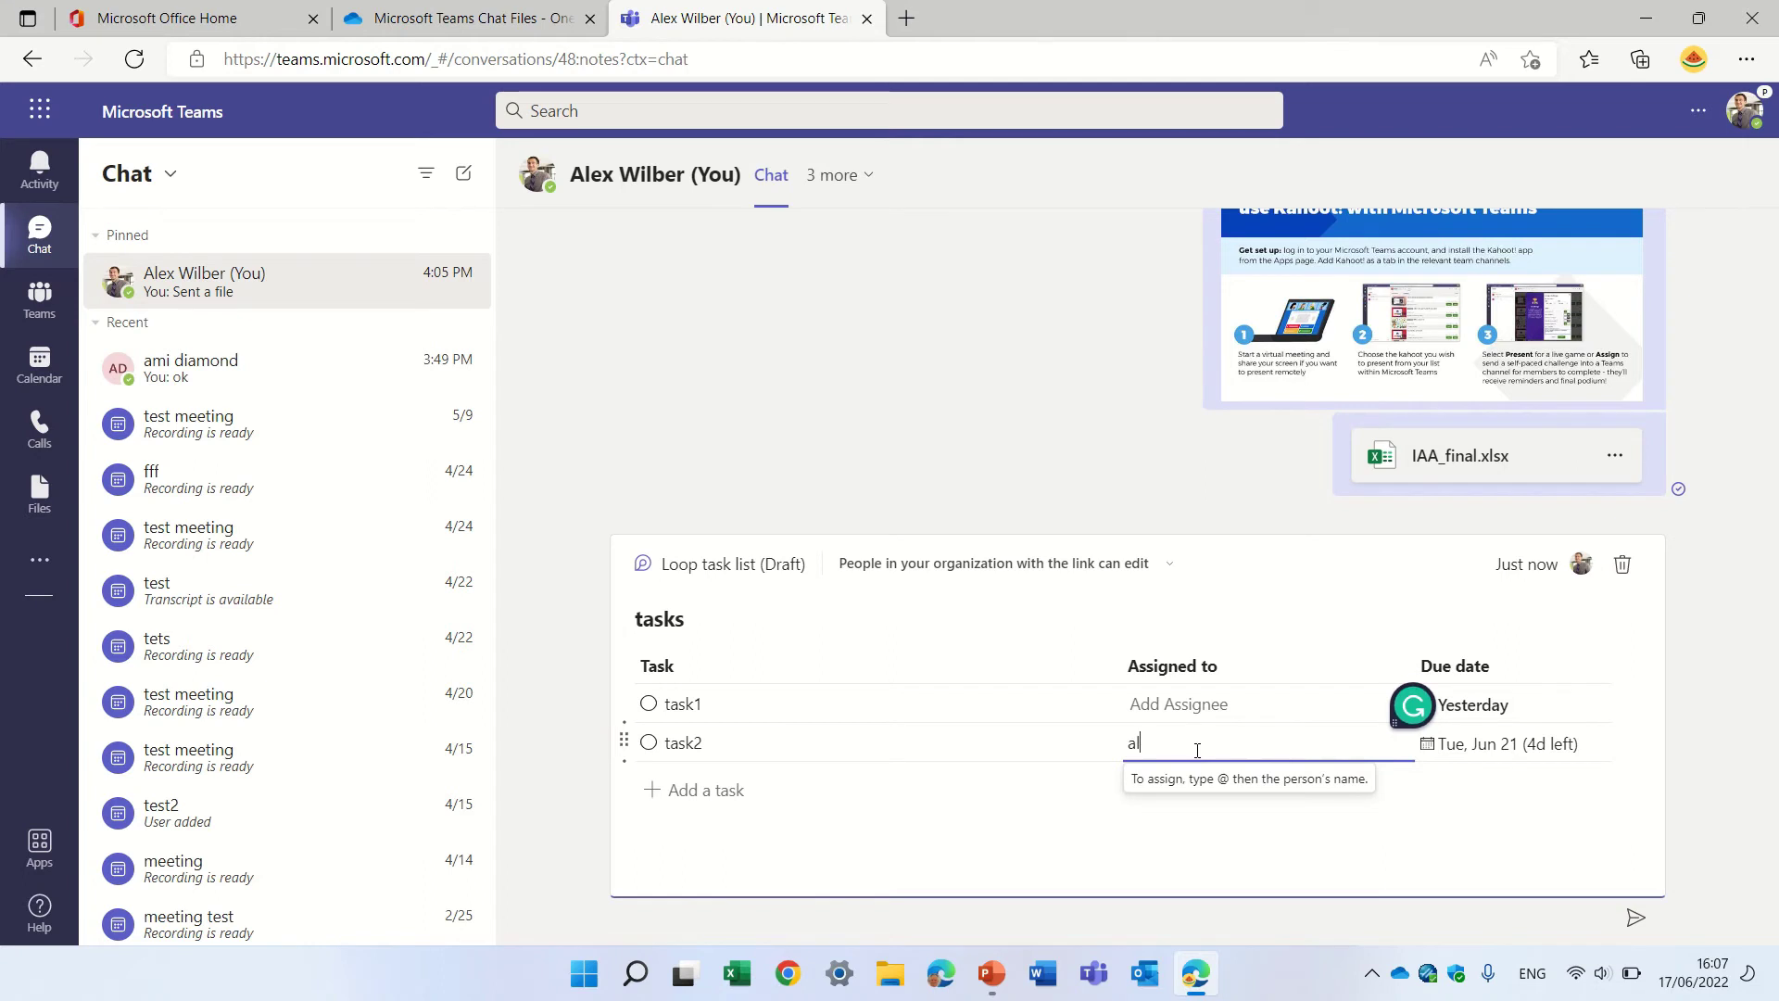
pyautogui.write('a')
pyautogui.press('BackSpace')
pyautogui.write('@le')
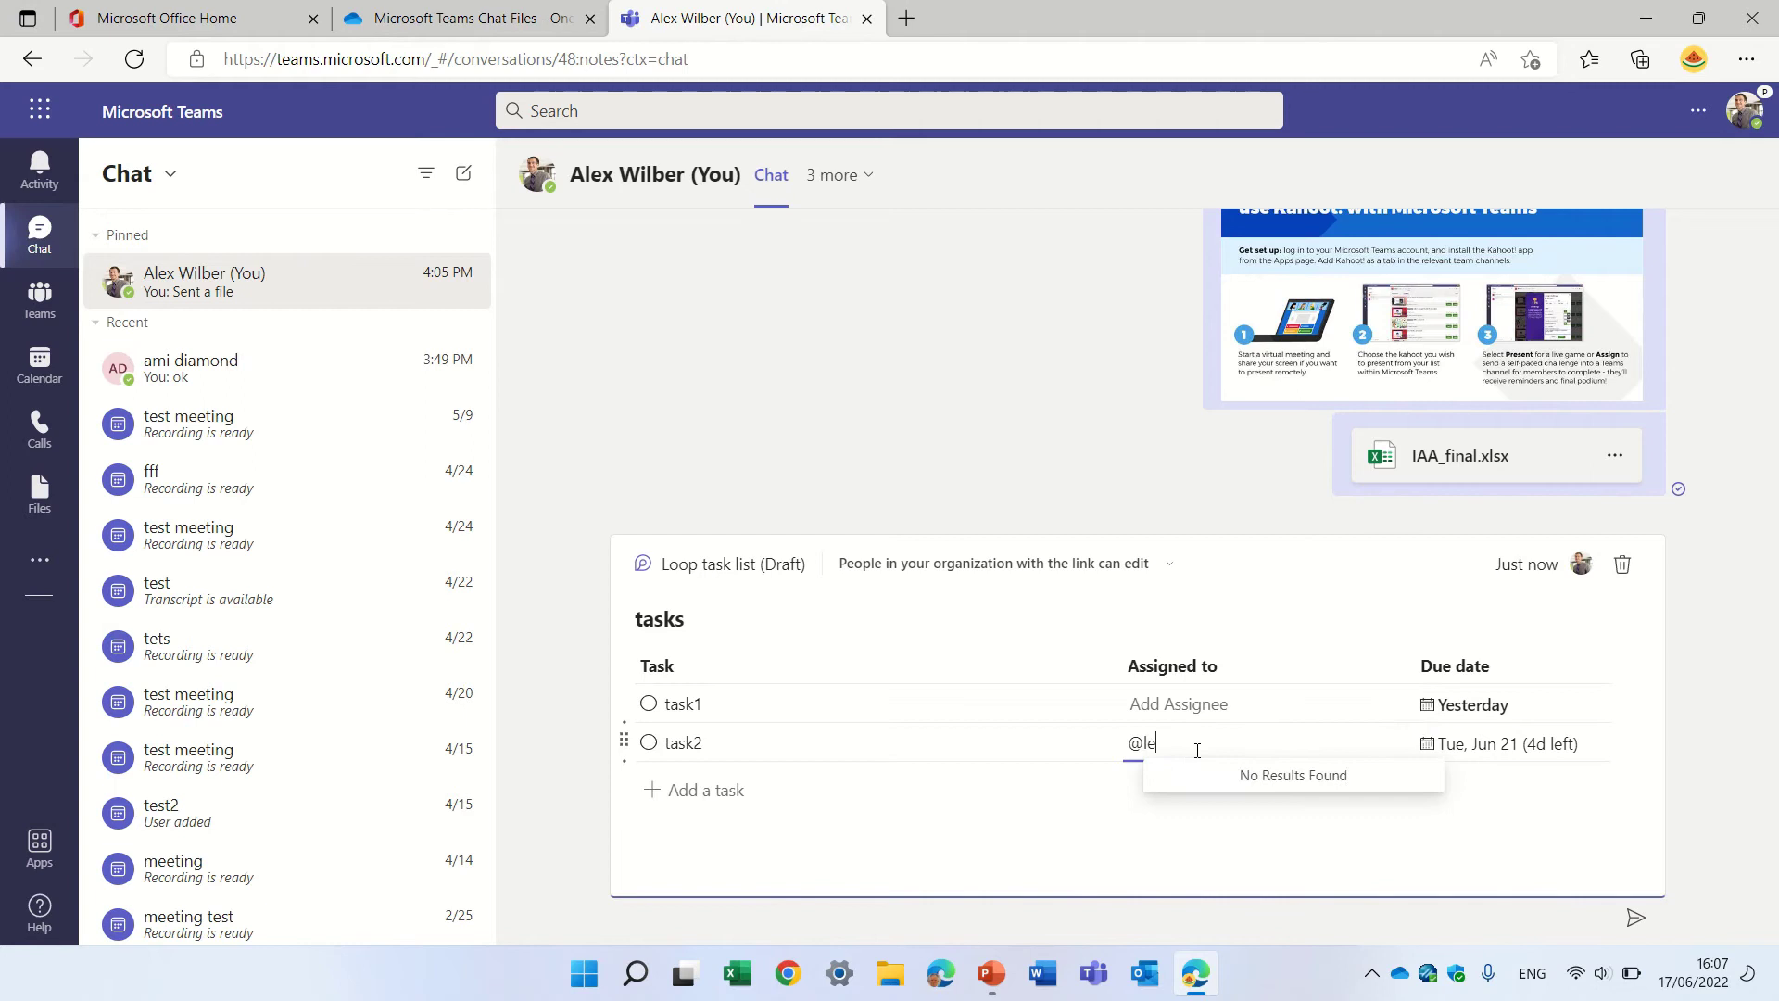
pyautogui.press('BackSpace')
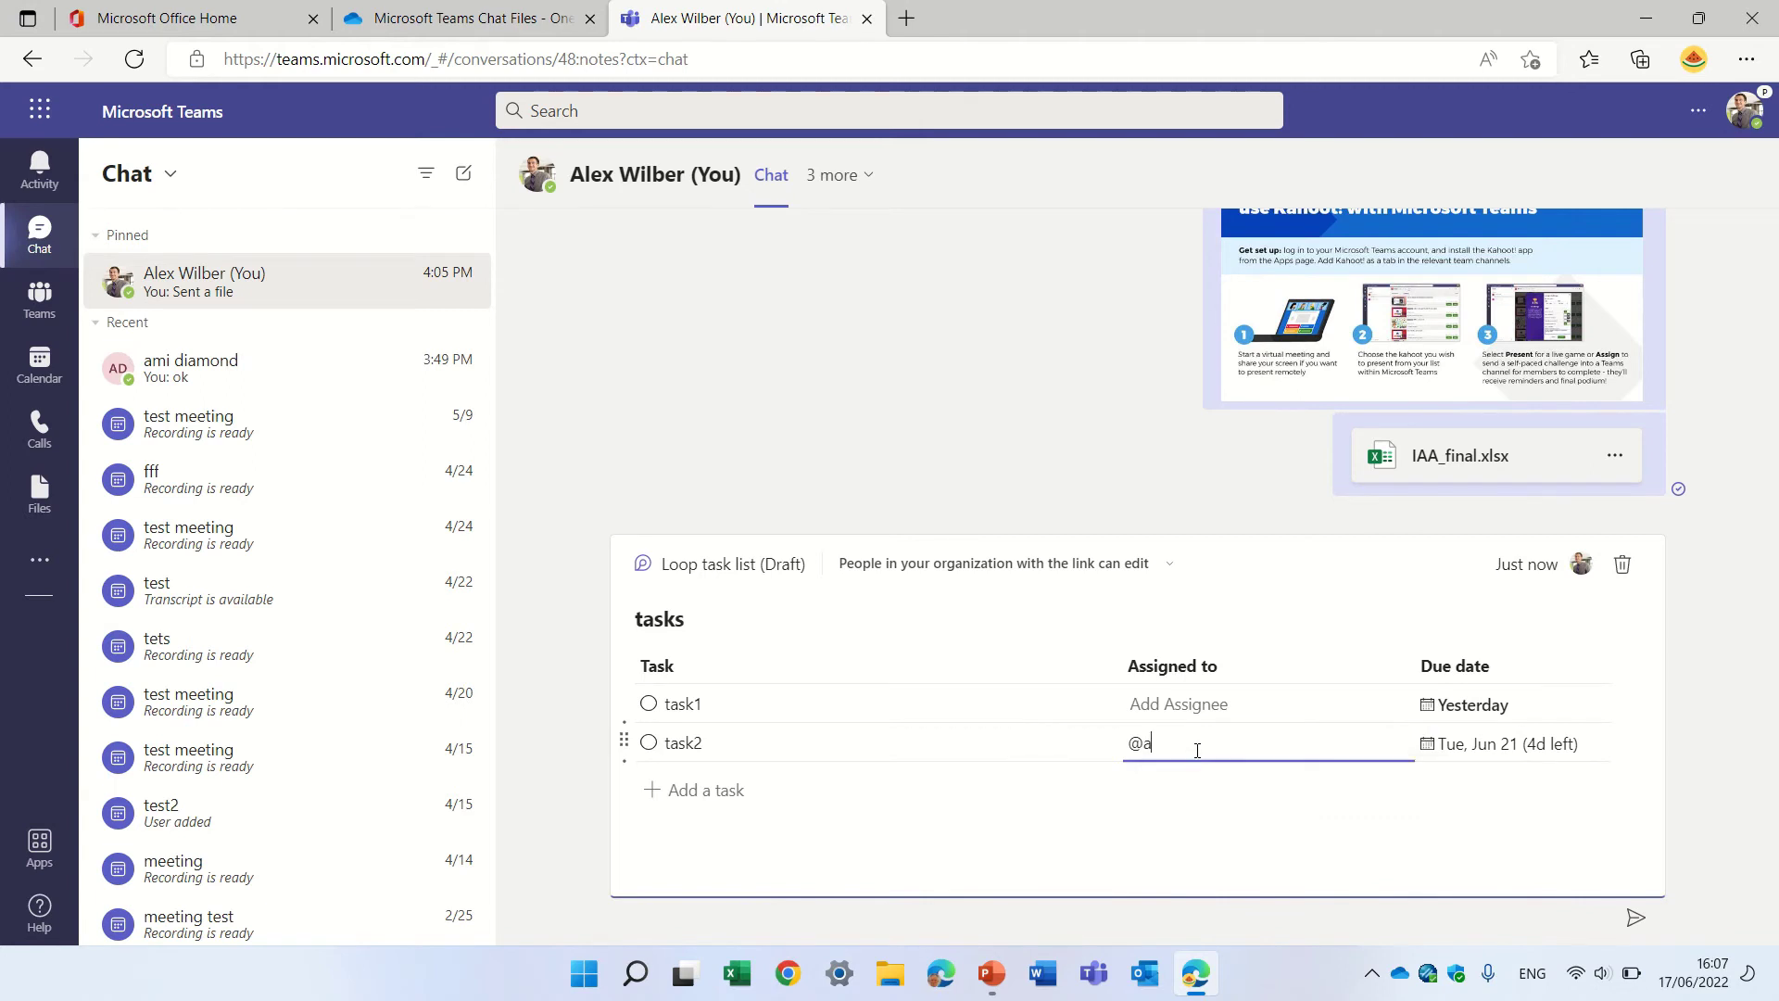
pyautogui.write('le')
pyautogui.click(1209, 785)
# Send the 'tasks' Loop list to the chat and switch to the OneDrive Chat Files tab
pyautogui.click(1192, 707)
pyautogui.write('@l')
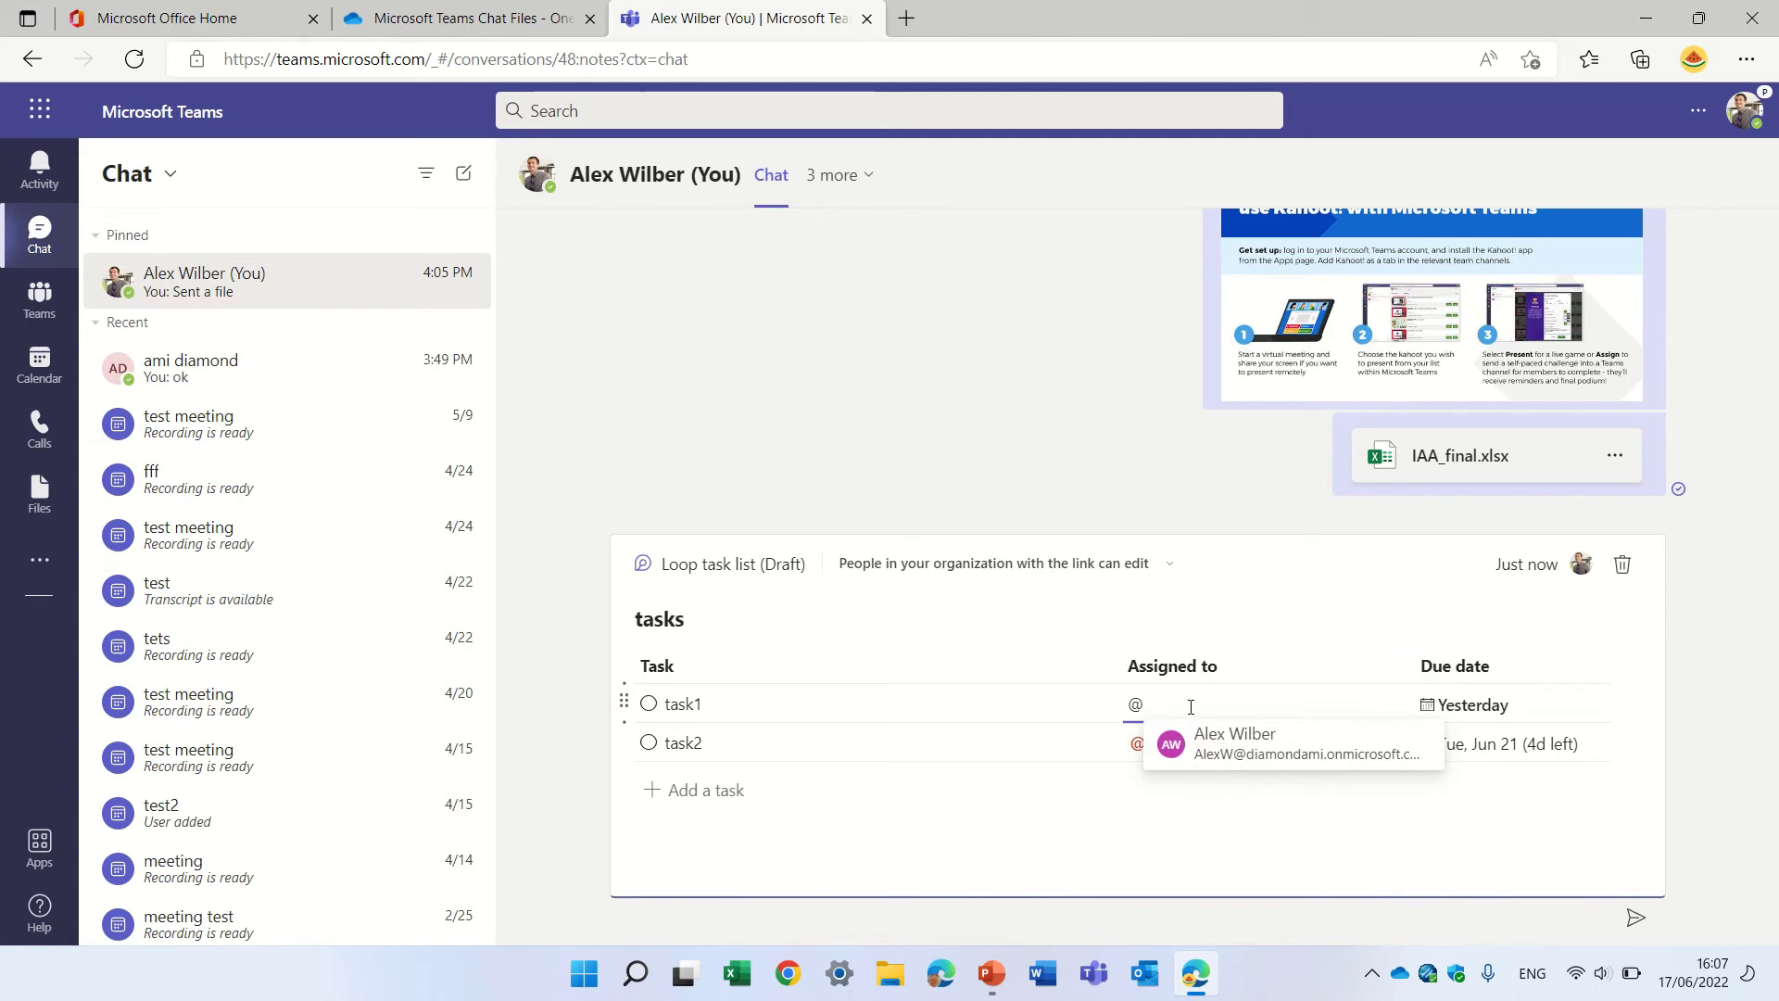
pyautogui.write('ee')
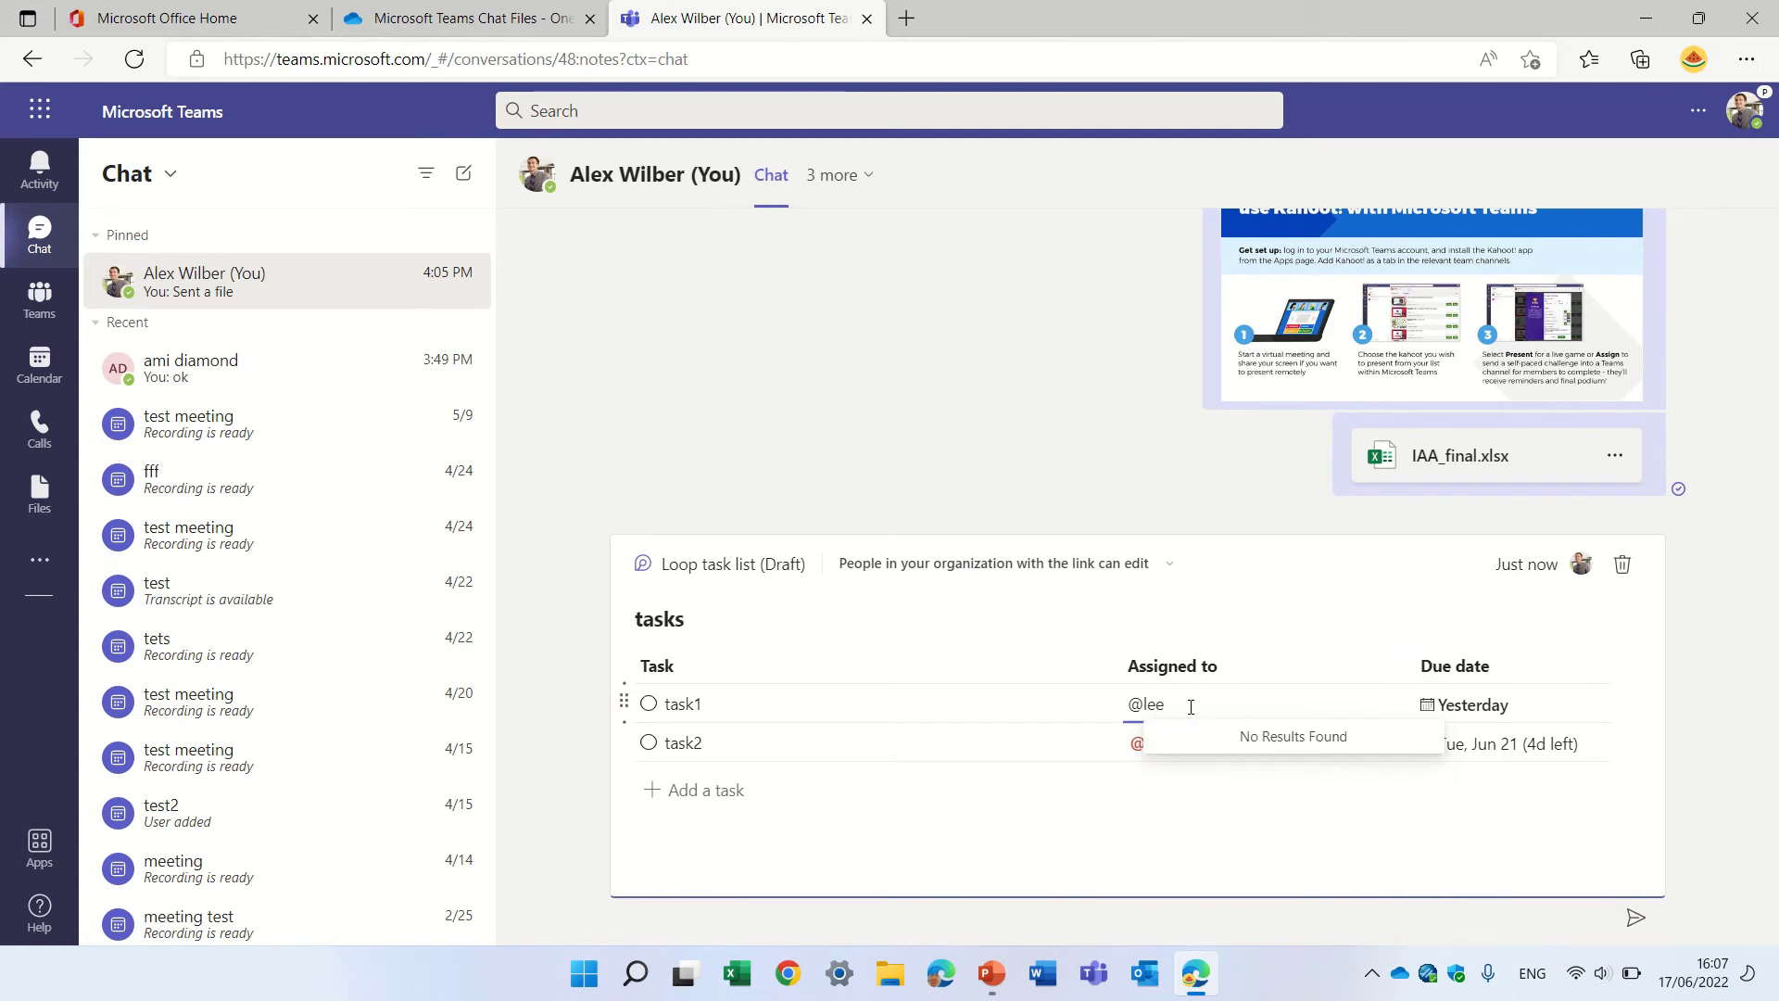
pyautogui.press('BackSpace')
pyautogui.press('BackSpace')
pyautogui.press('BackSpace')
pyautogui.press('BackSpace')
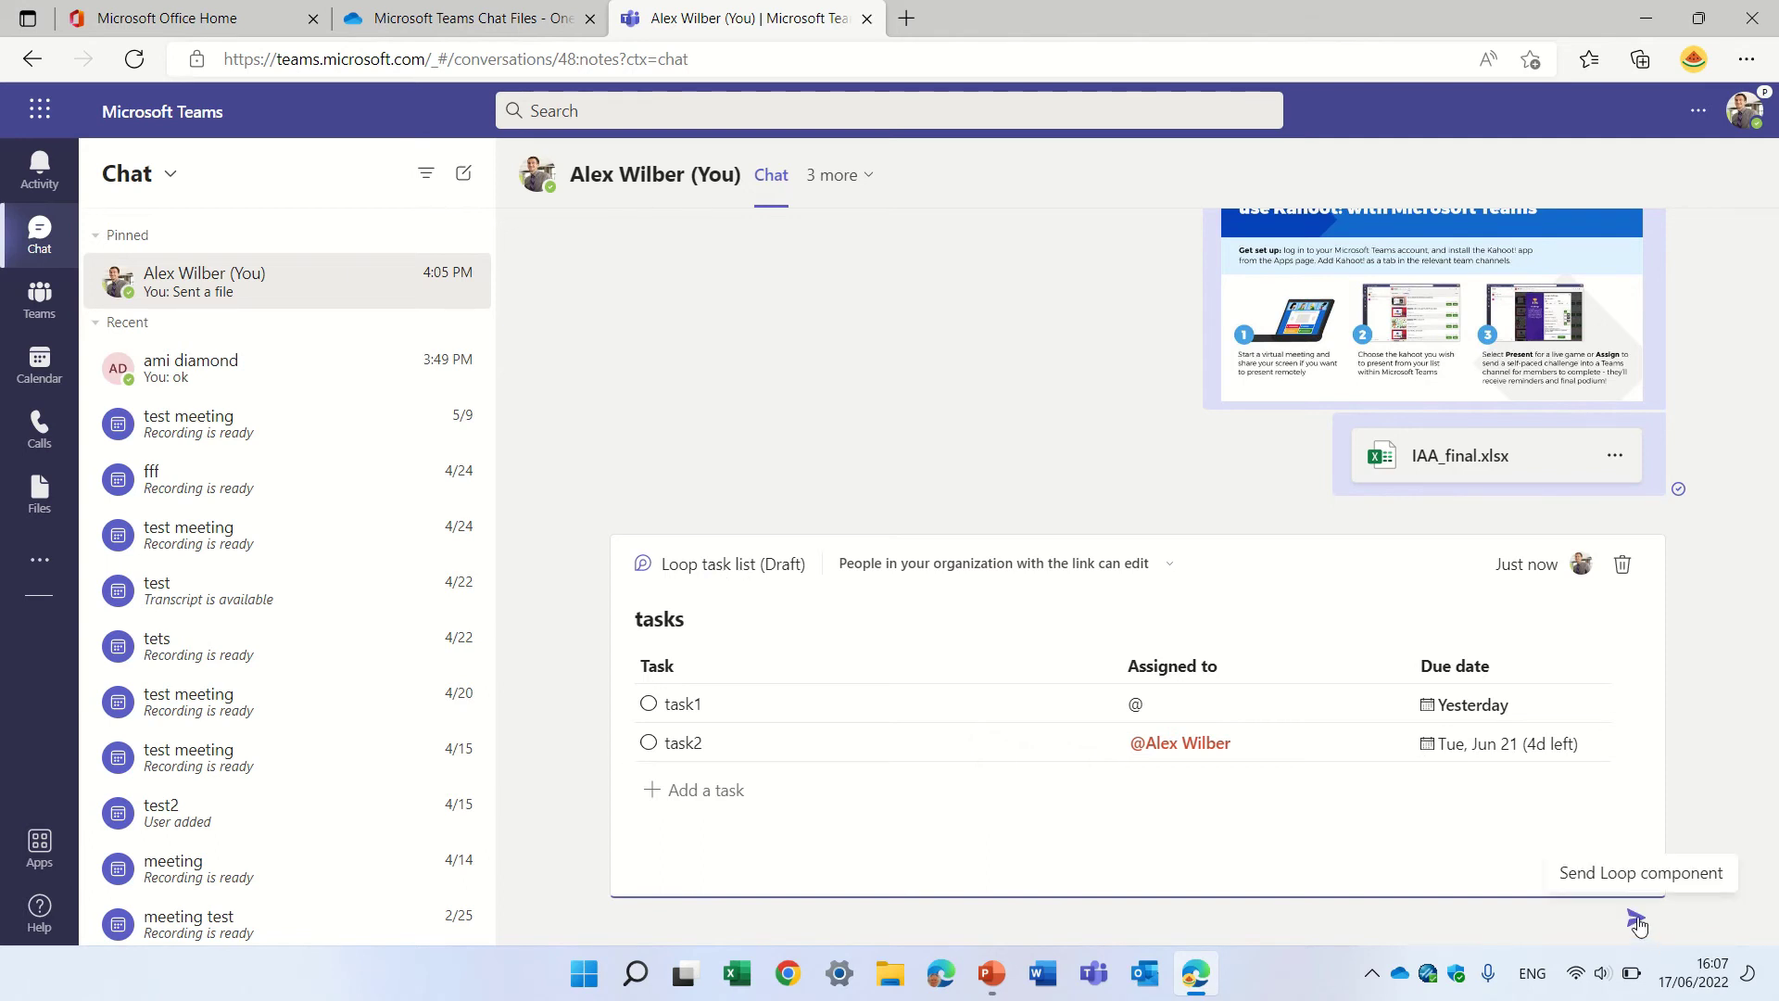
pyautogui.click(1637, 920)
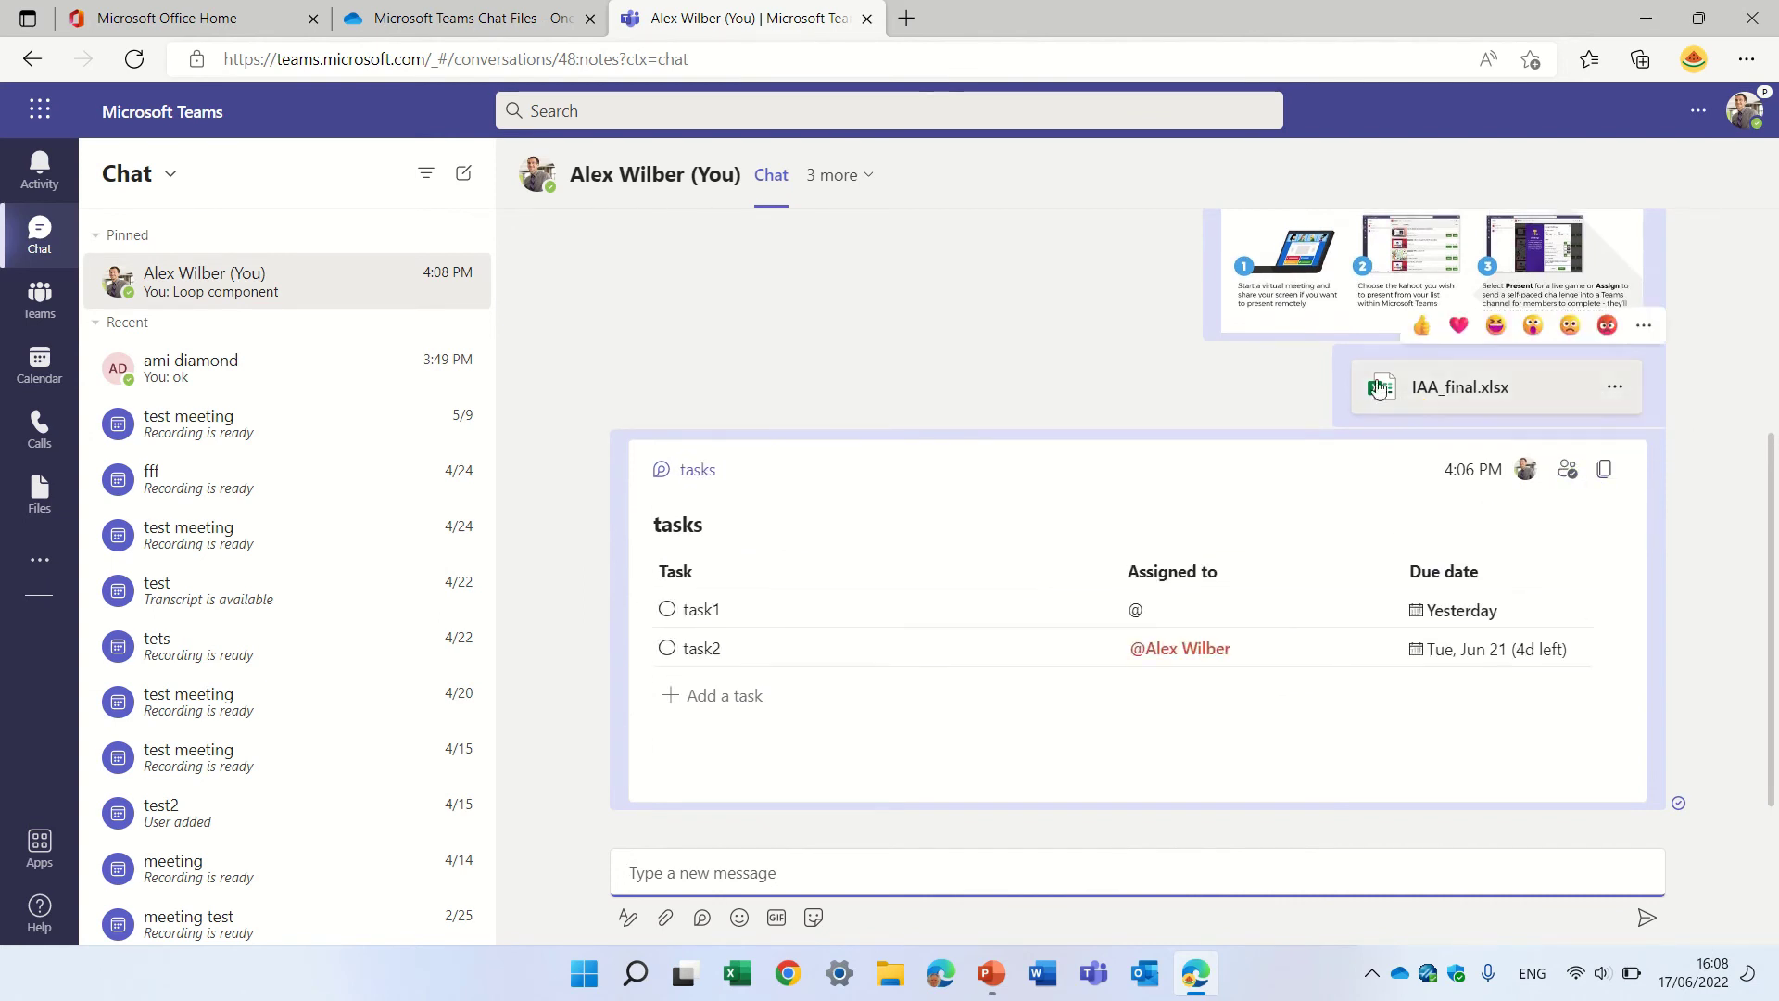
pyautogui.click(473, 18)
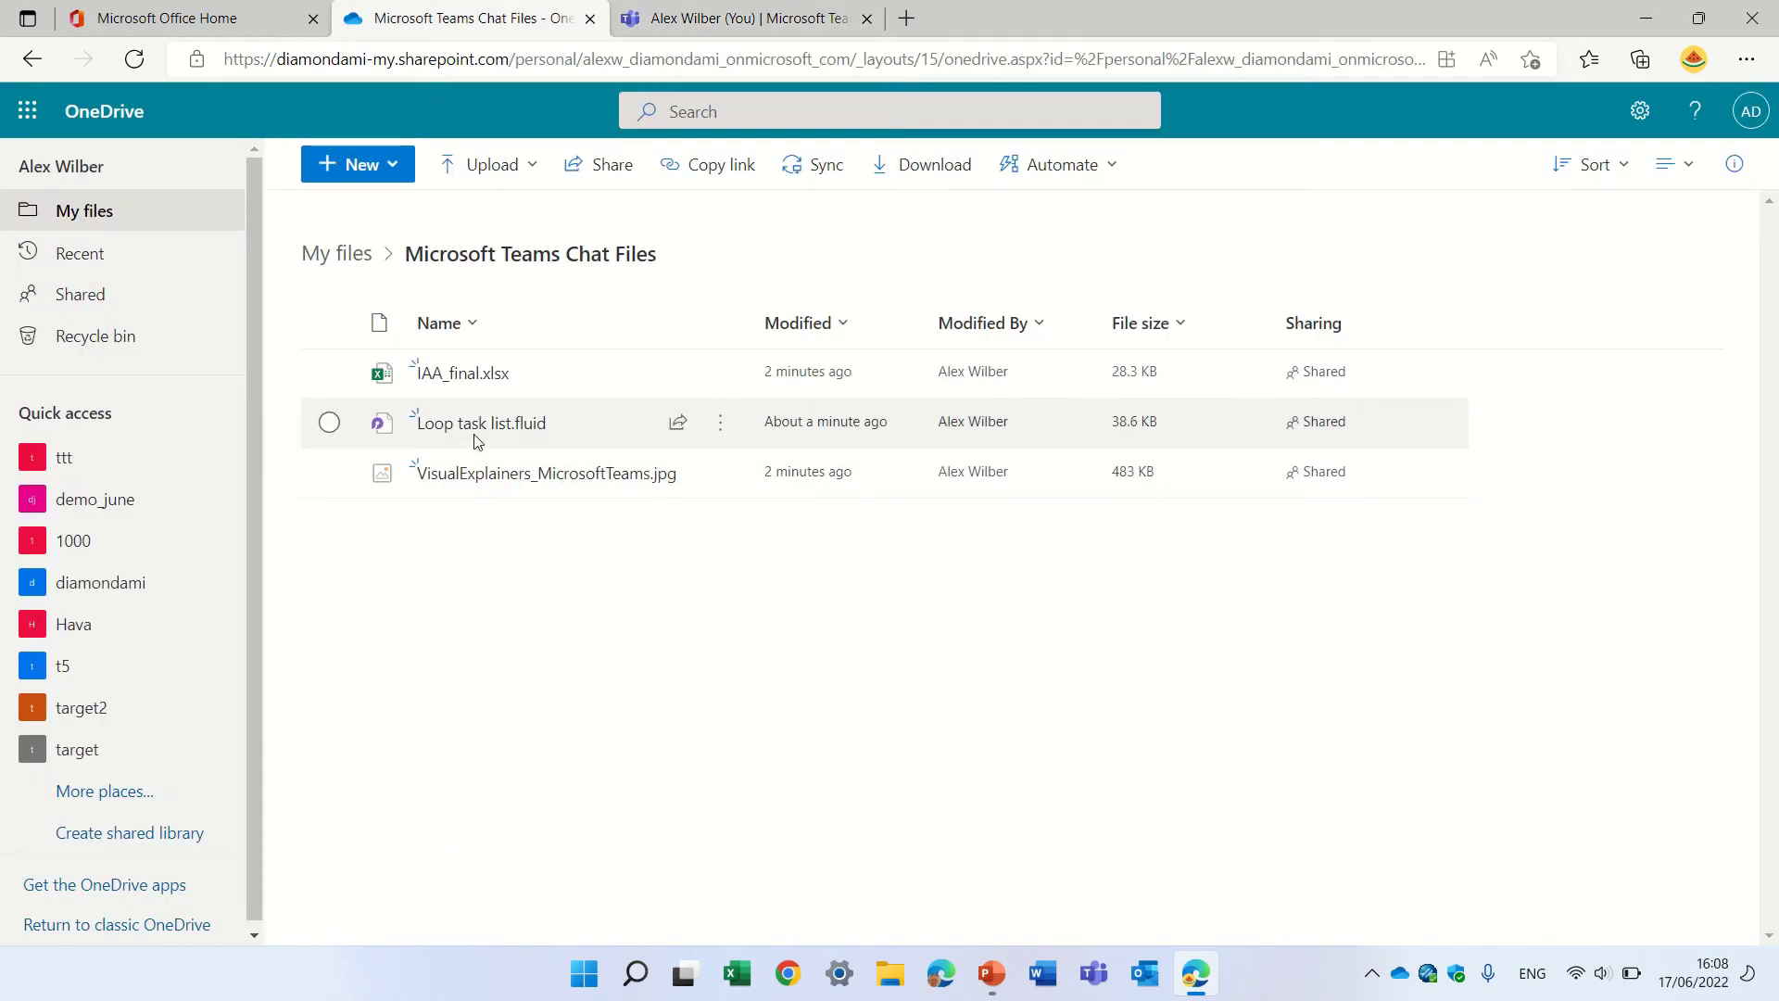
# Back in the Teams self-chat, send a kissing-face emoji
pyautogui.click(758, 20)
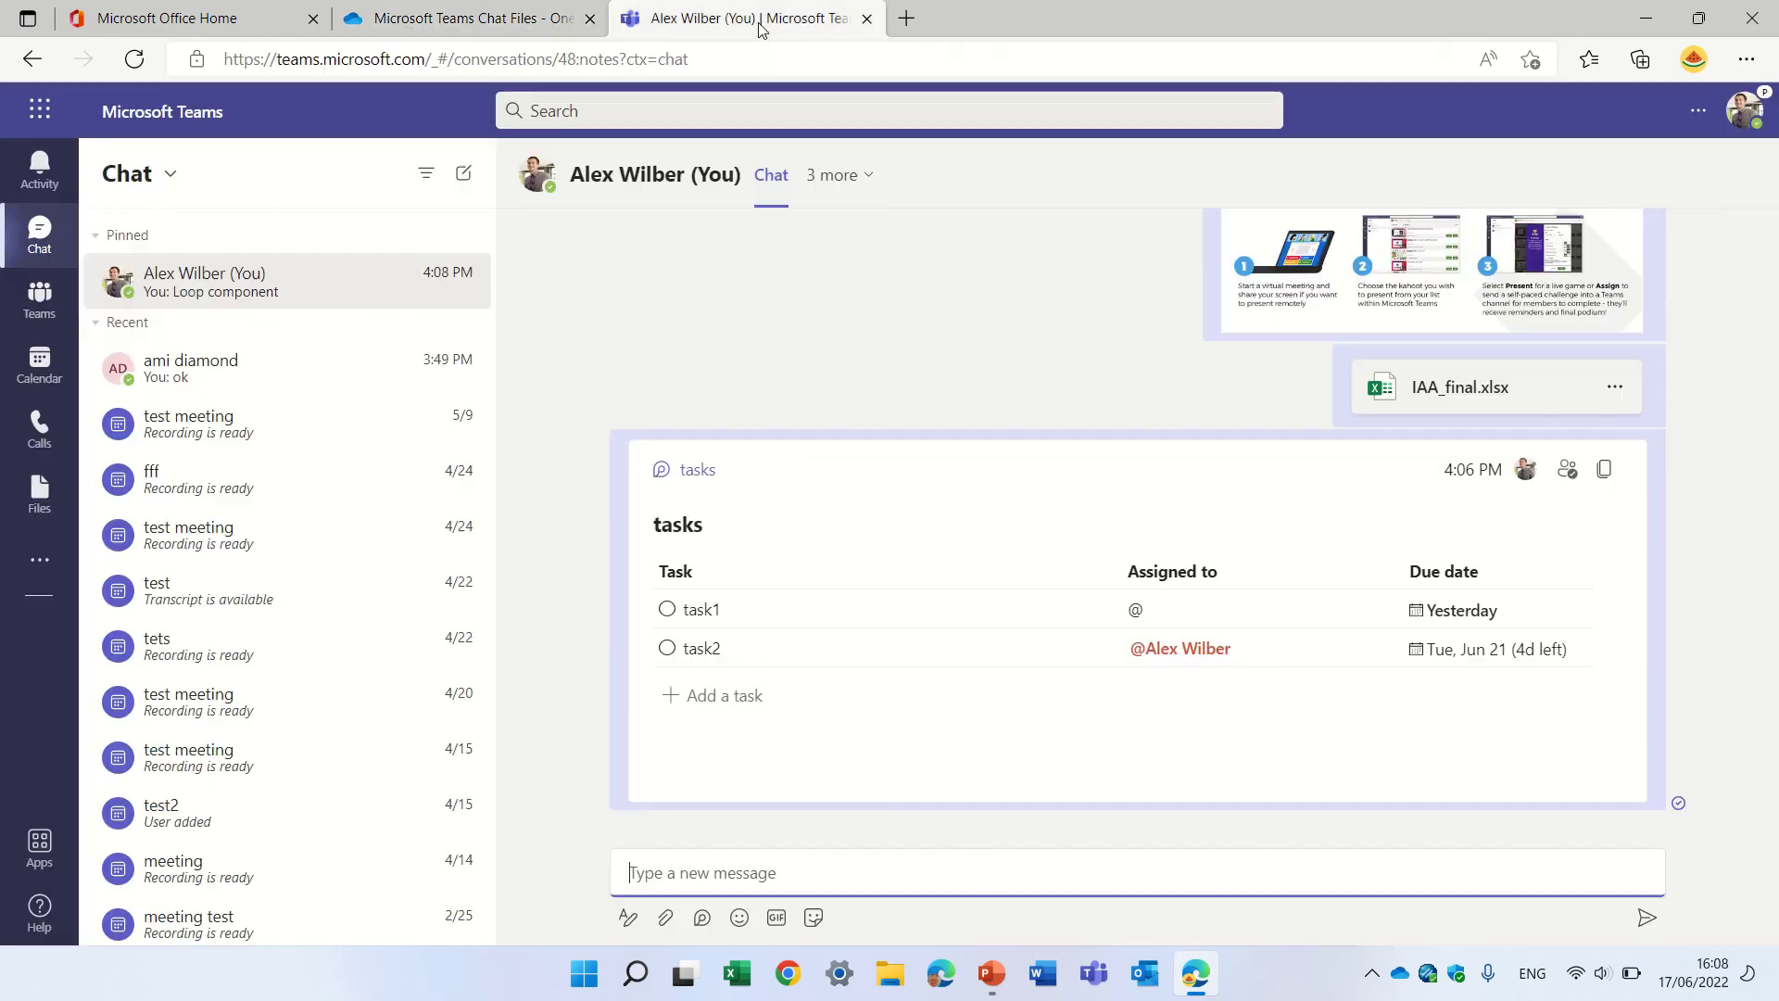
pyautogui.click(740, 920)
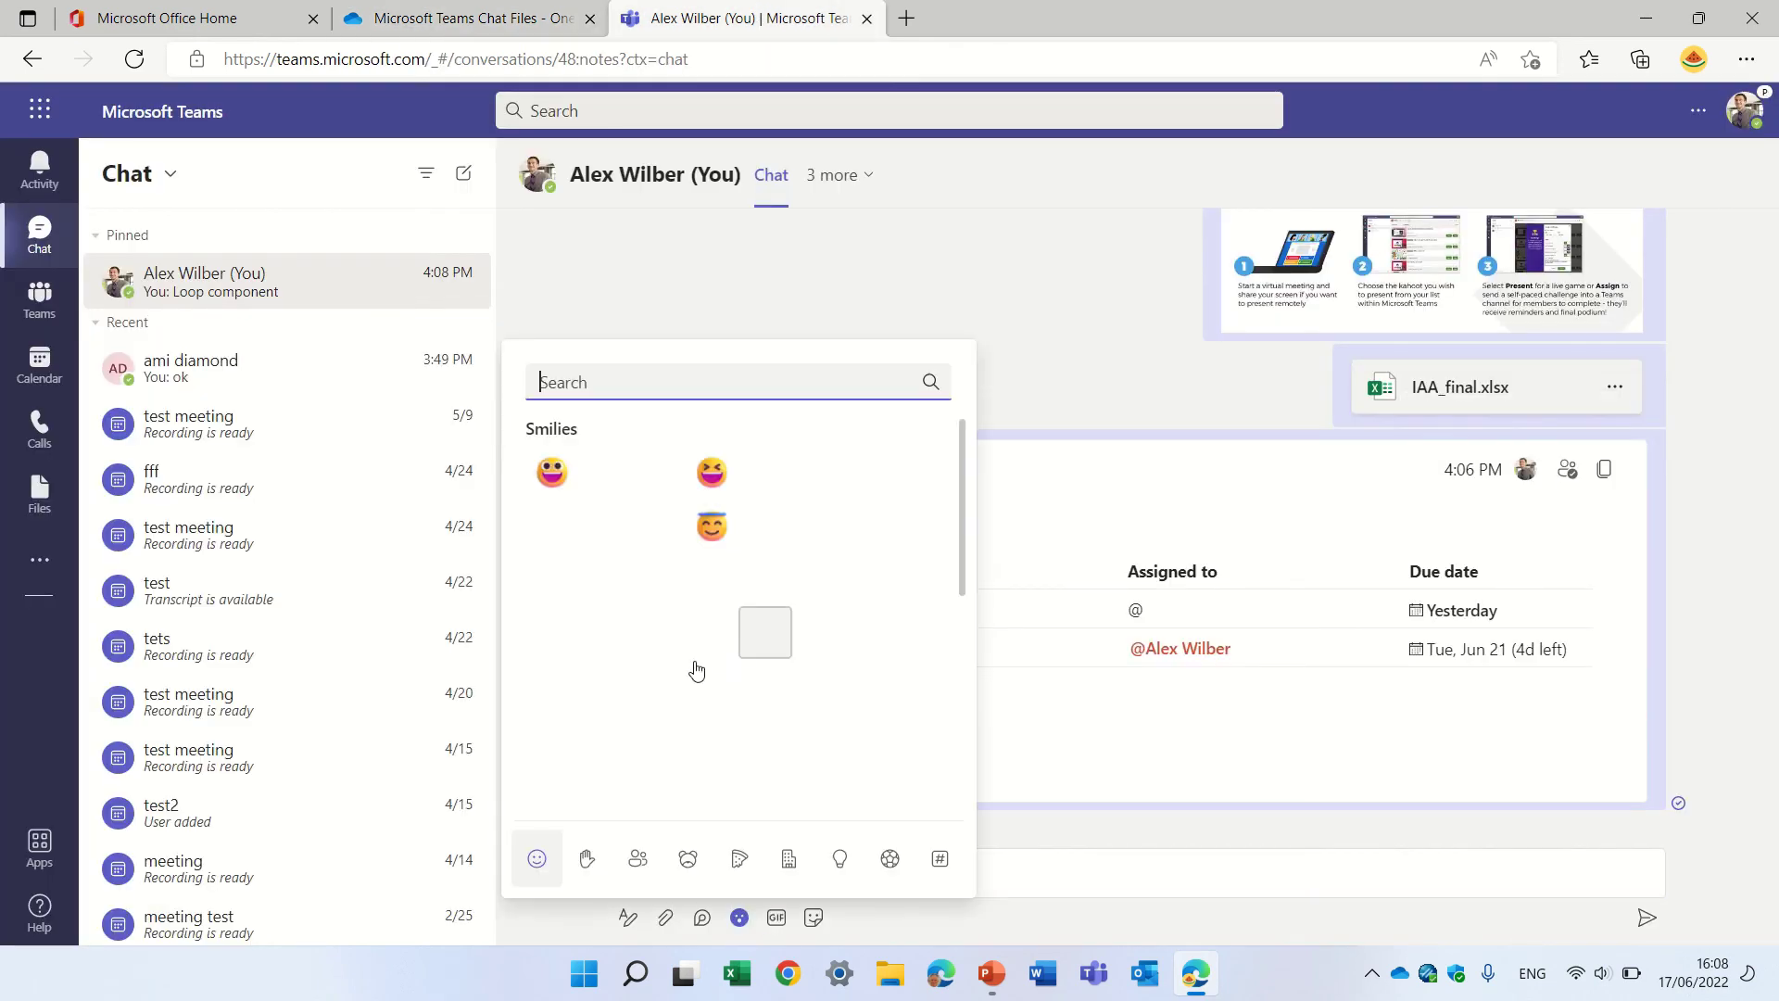
pyautogui.press('Escape')
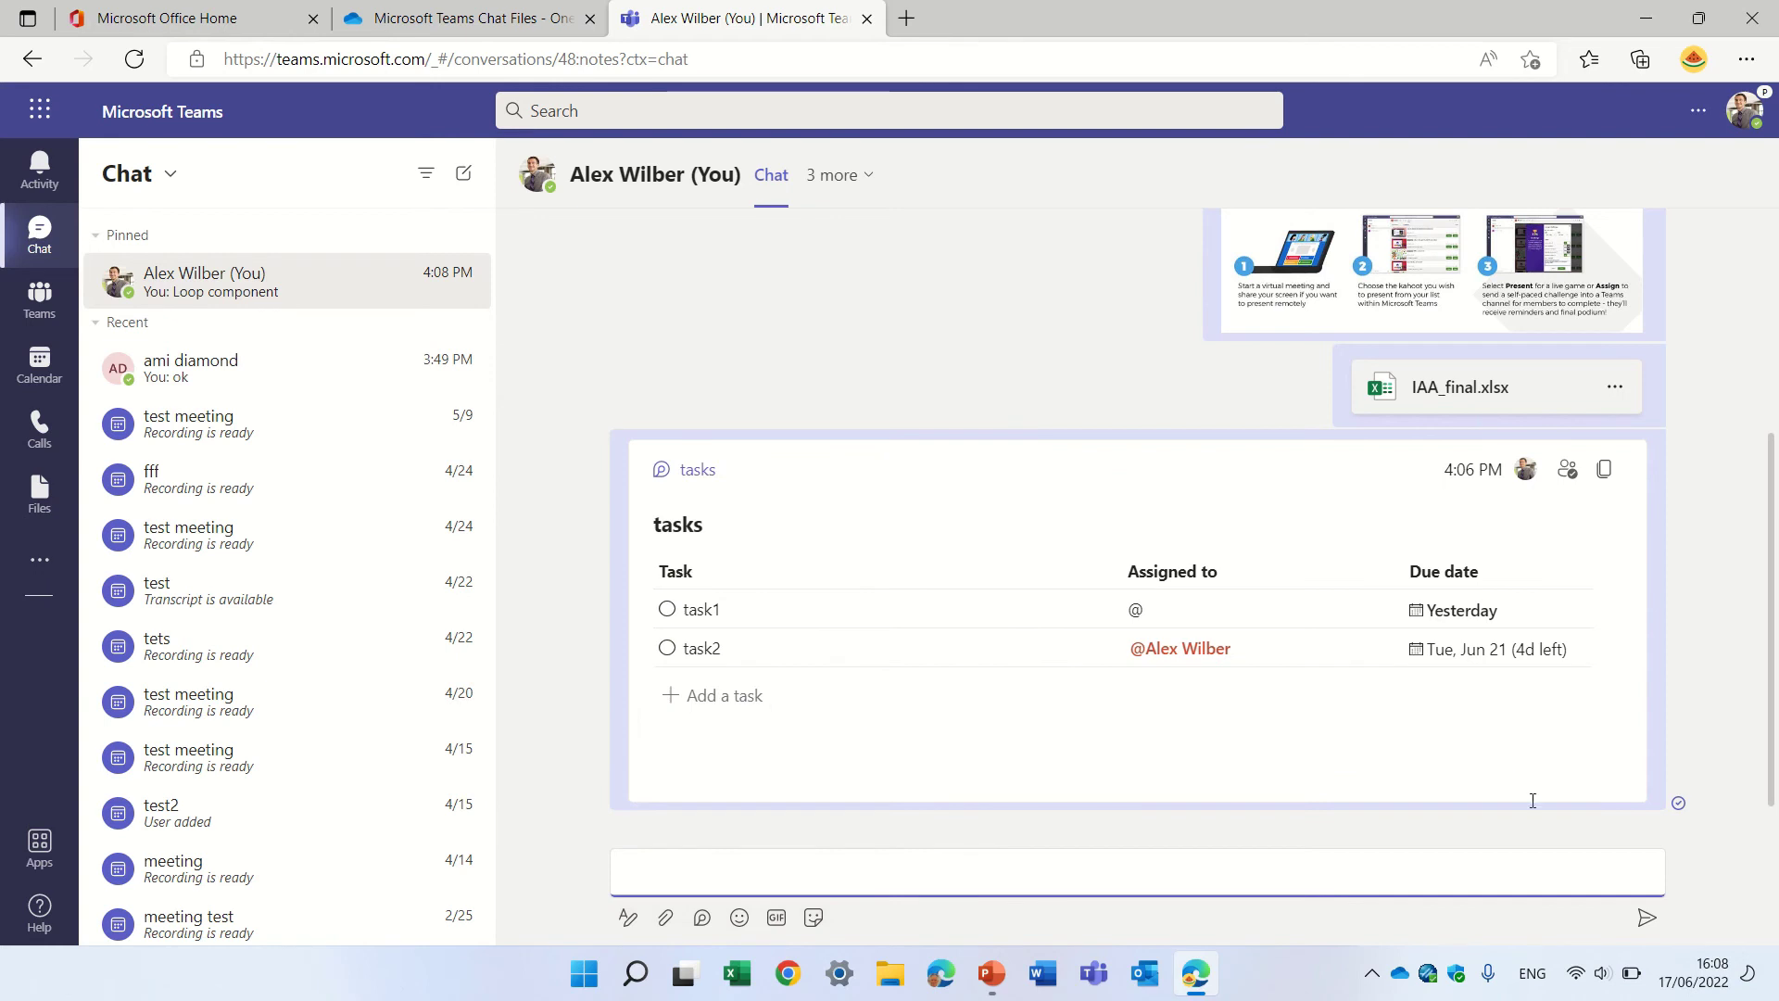
pyautogui.click(1647, 918)
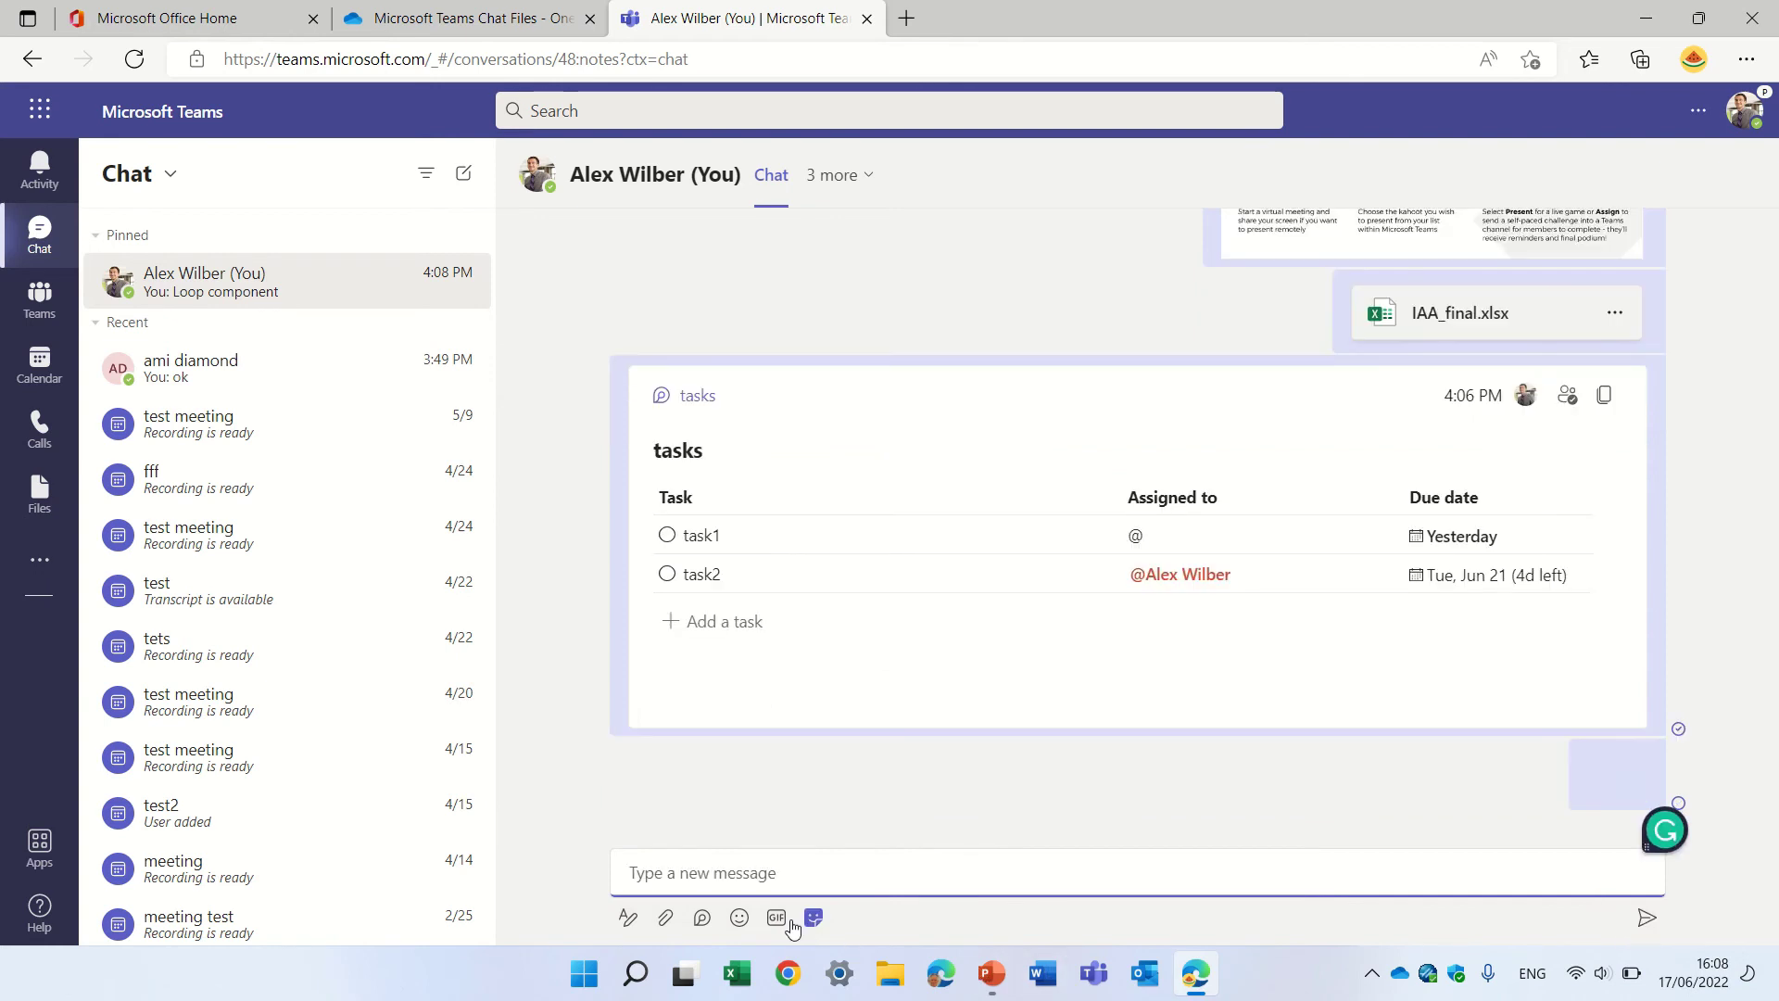
# Send the birthday-cake GIF from the GIF picker
pyautogui.click(778, 917)
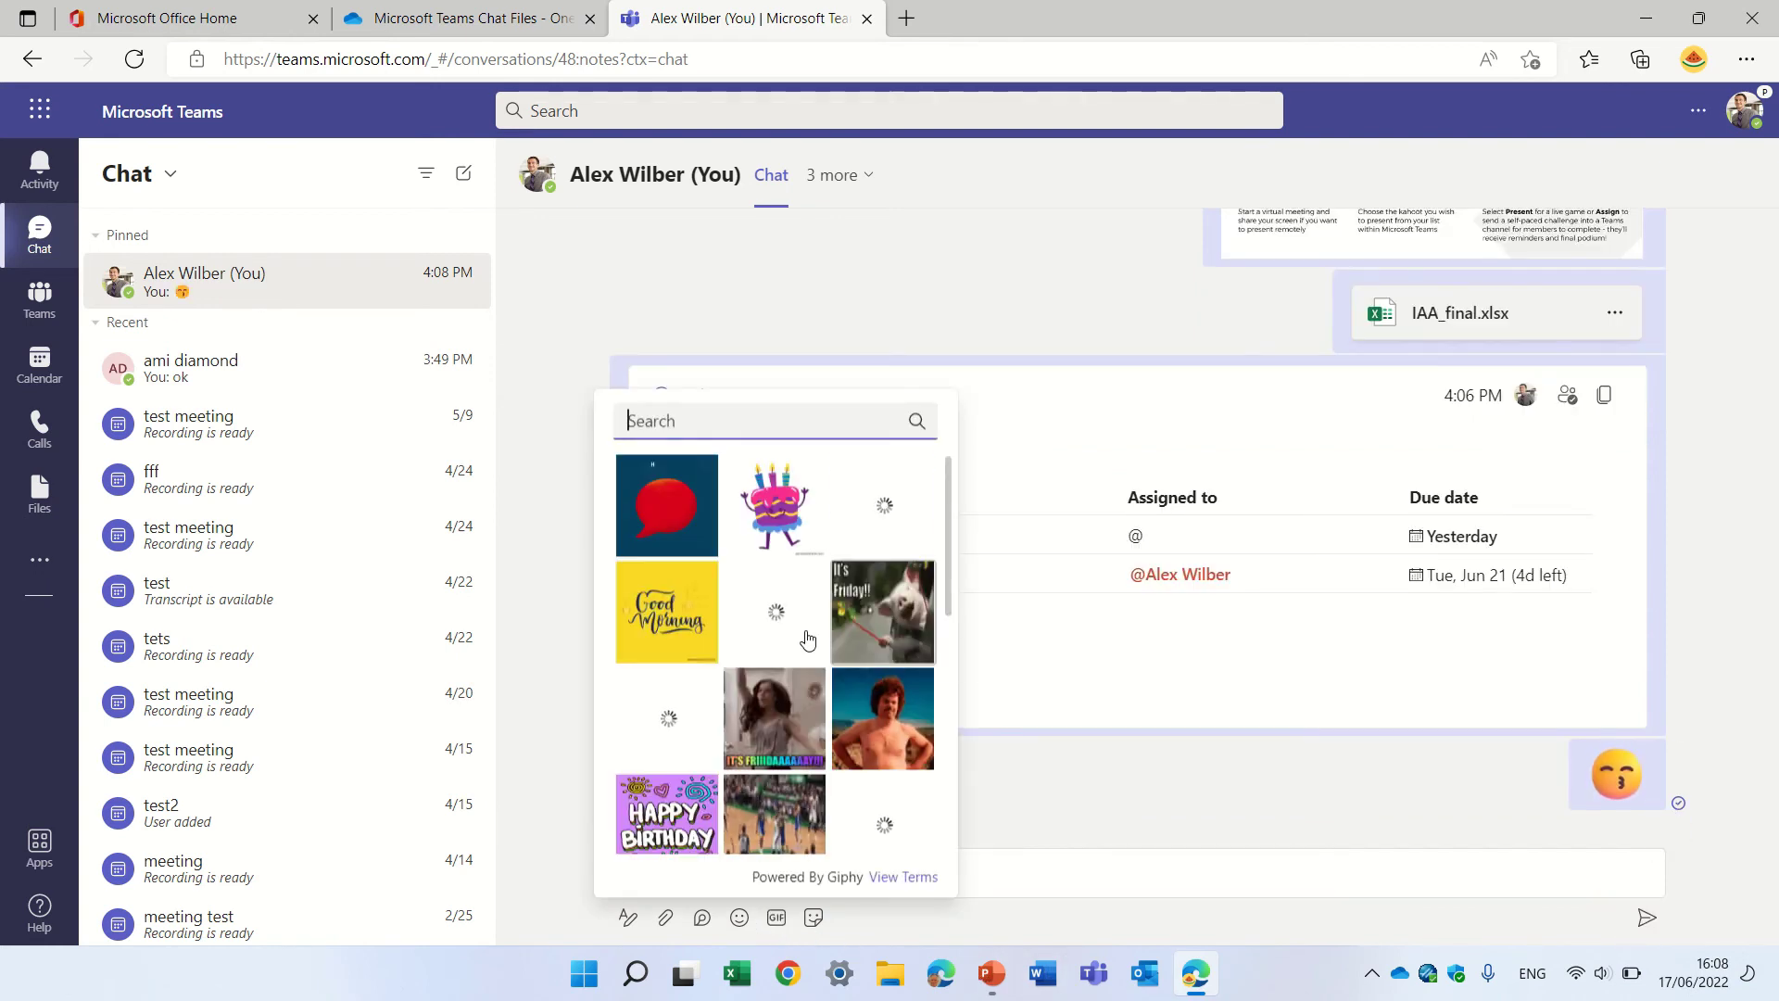
pyautogui.click(785, 480)
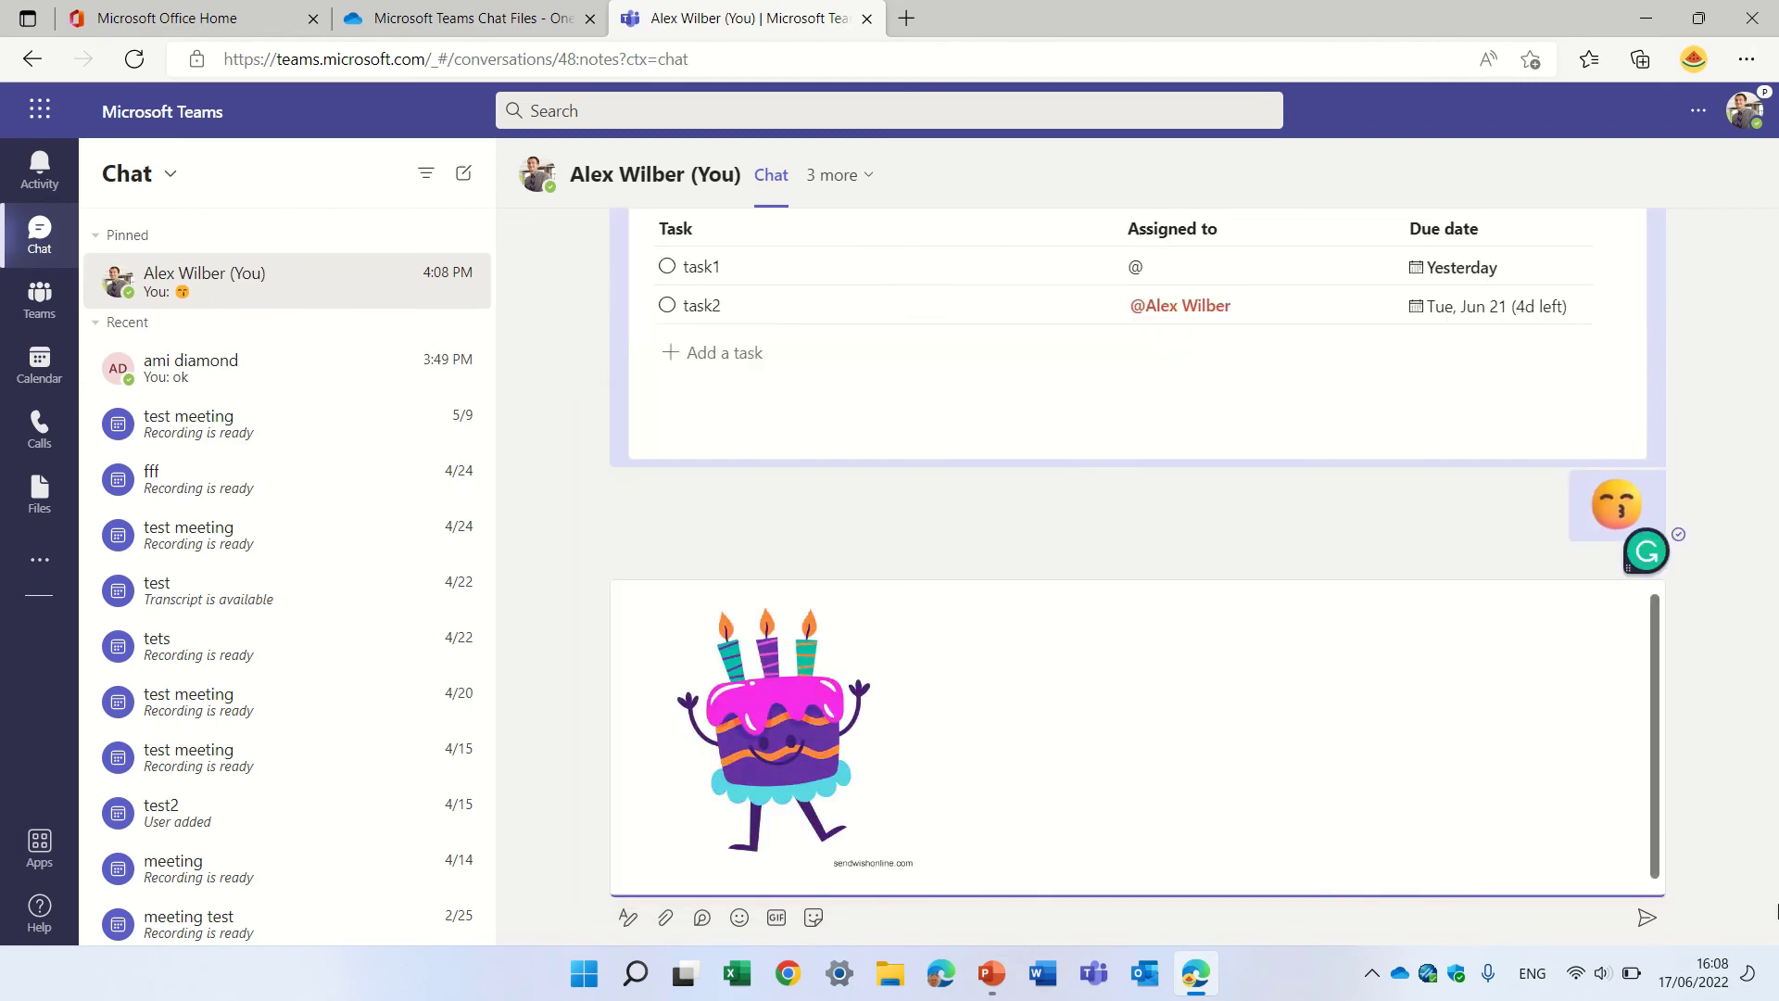
pyautogui.click(1646, 917)
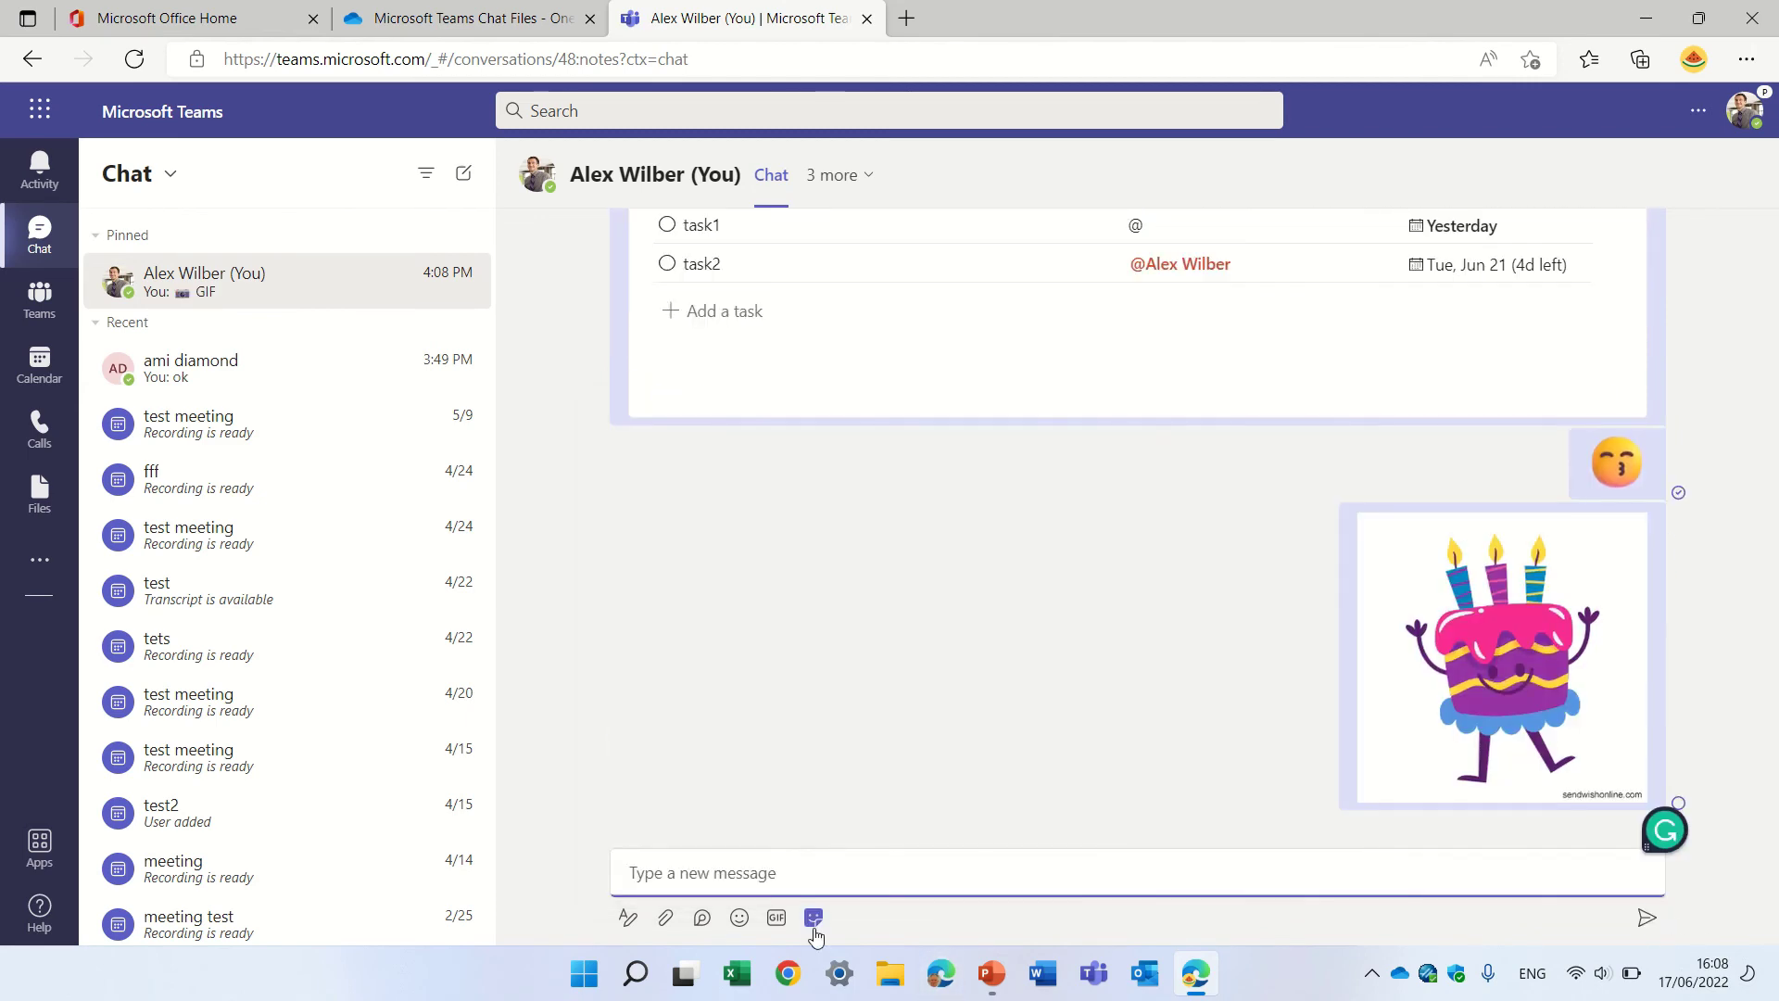
# Recaption the Oh yeah meme sticker as 'happy day' and send it
pyautogui.click(815, 927)
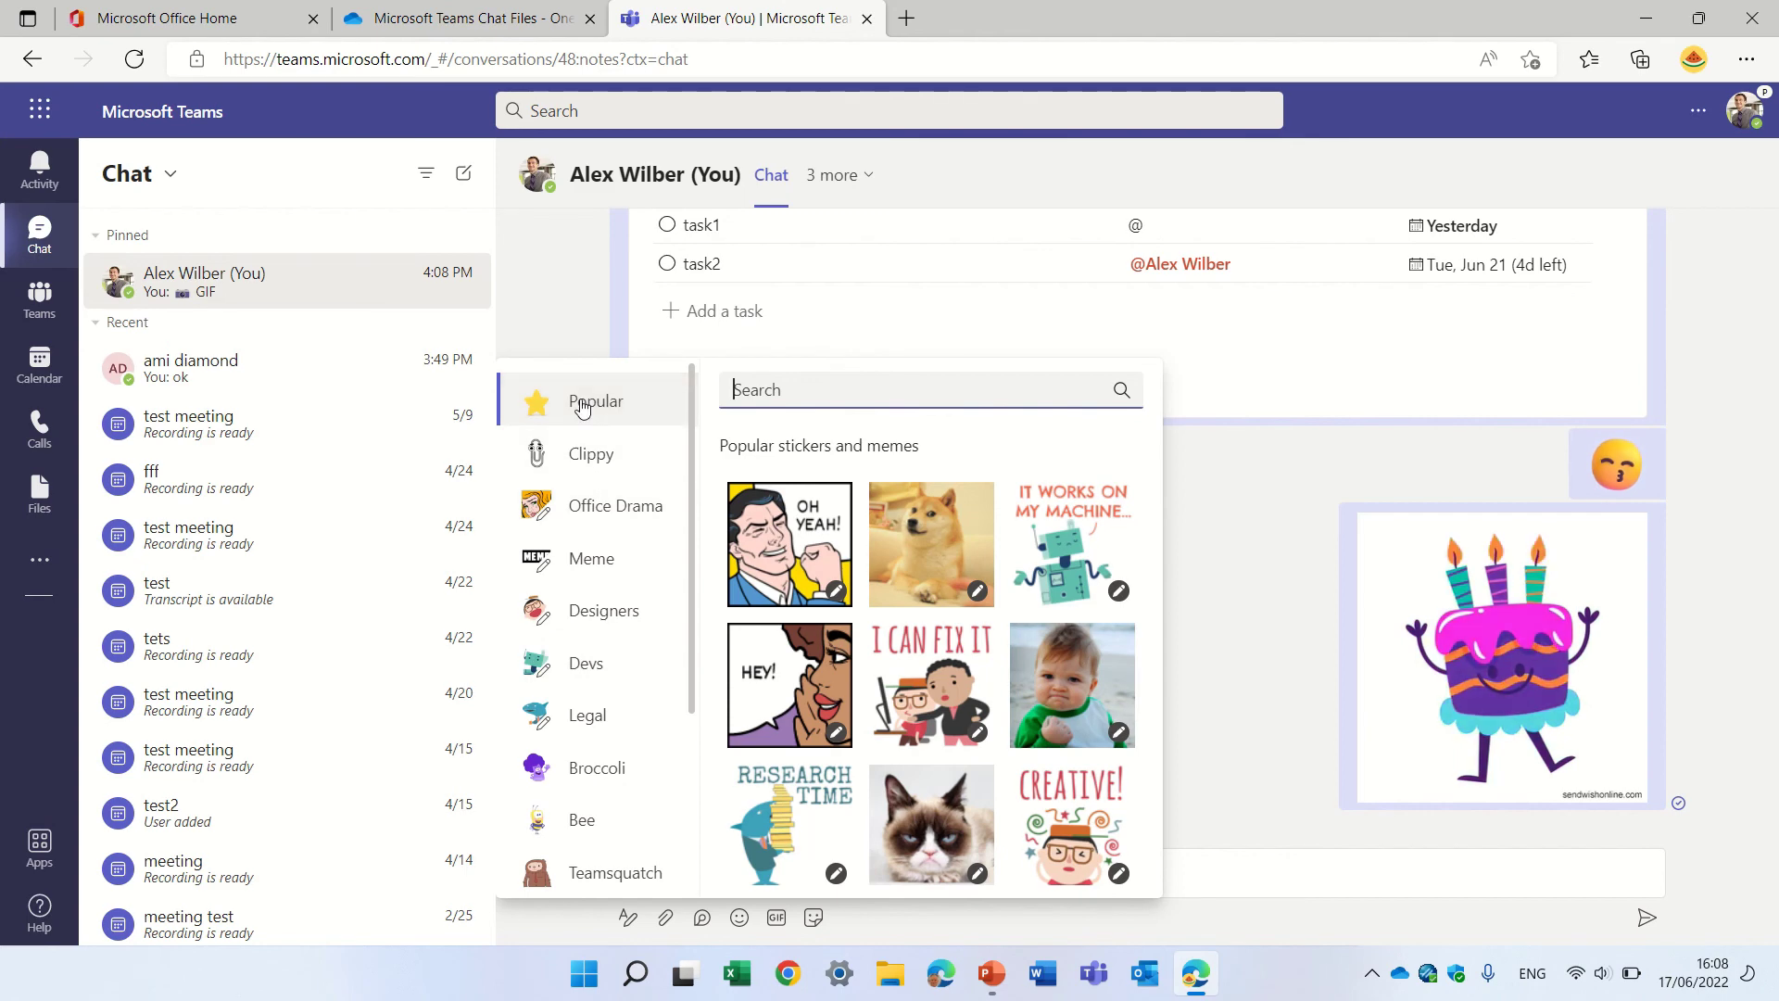
pyautogui.click(814, 560)
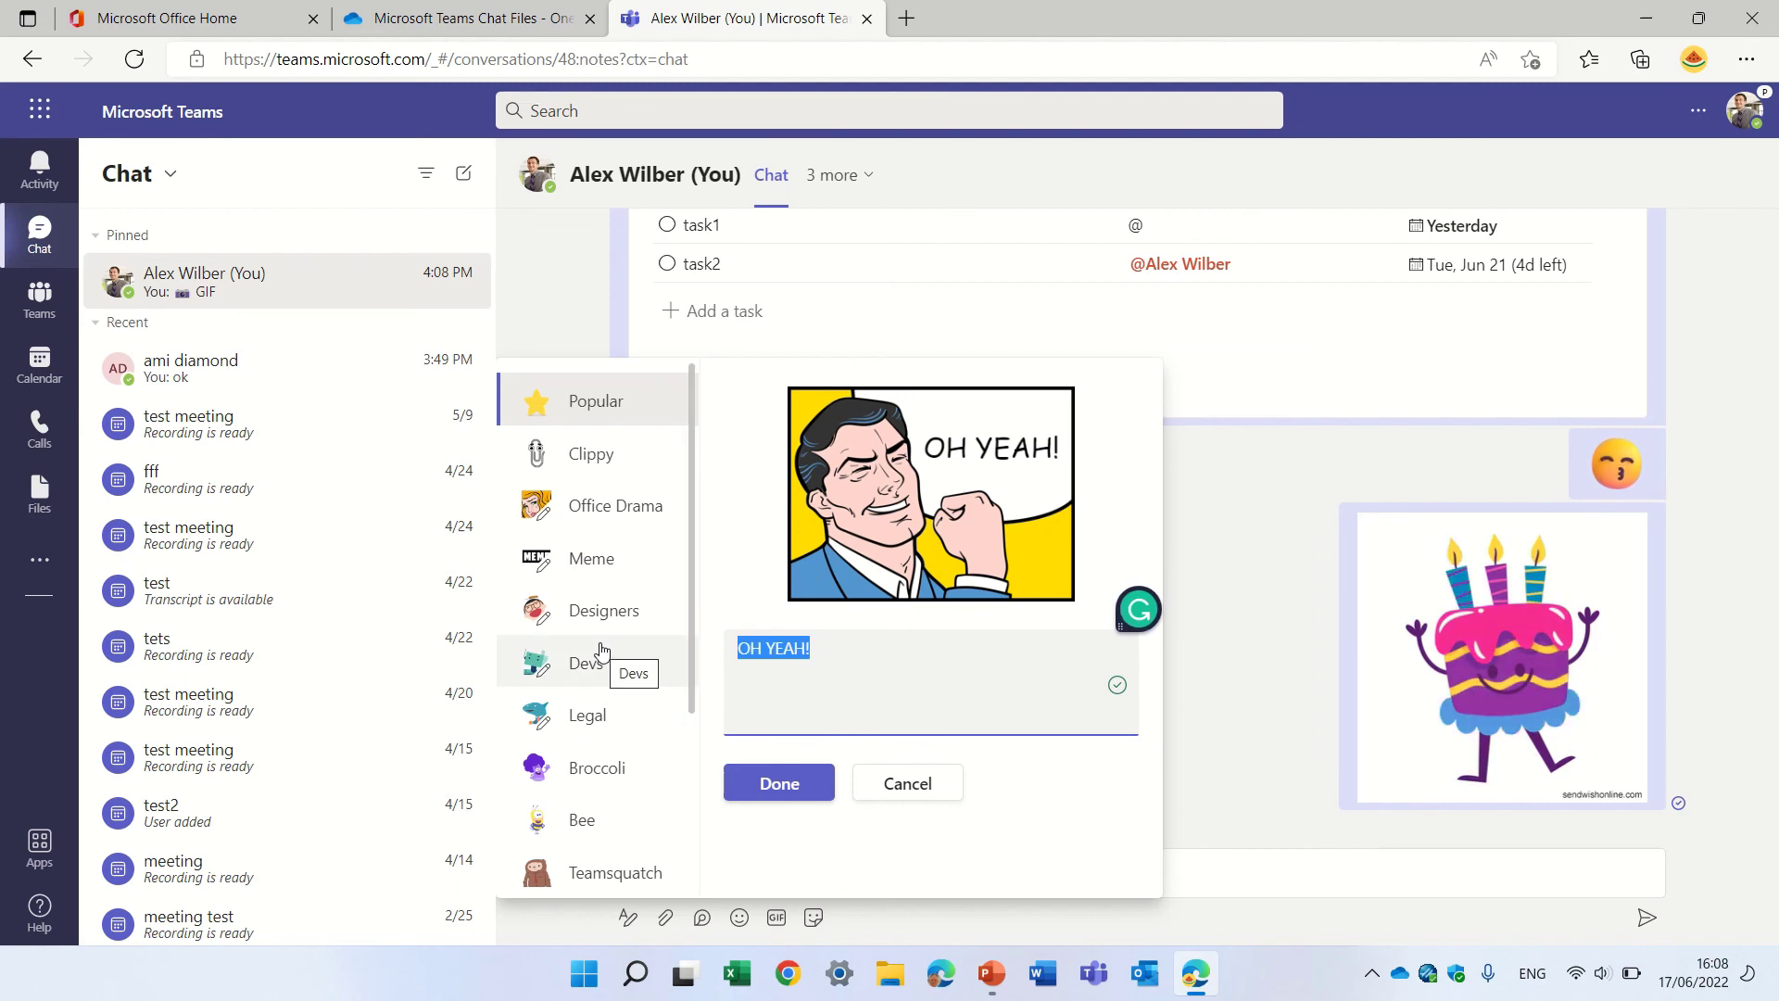
pyautogui.write('happy day')
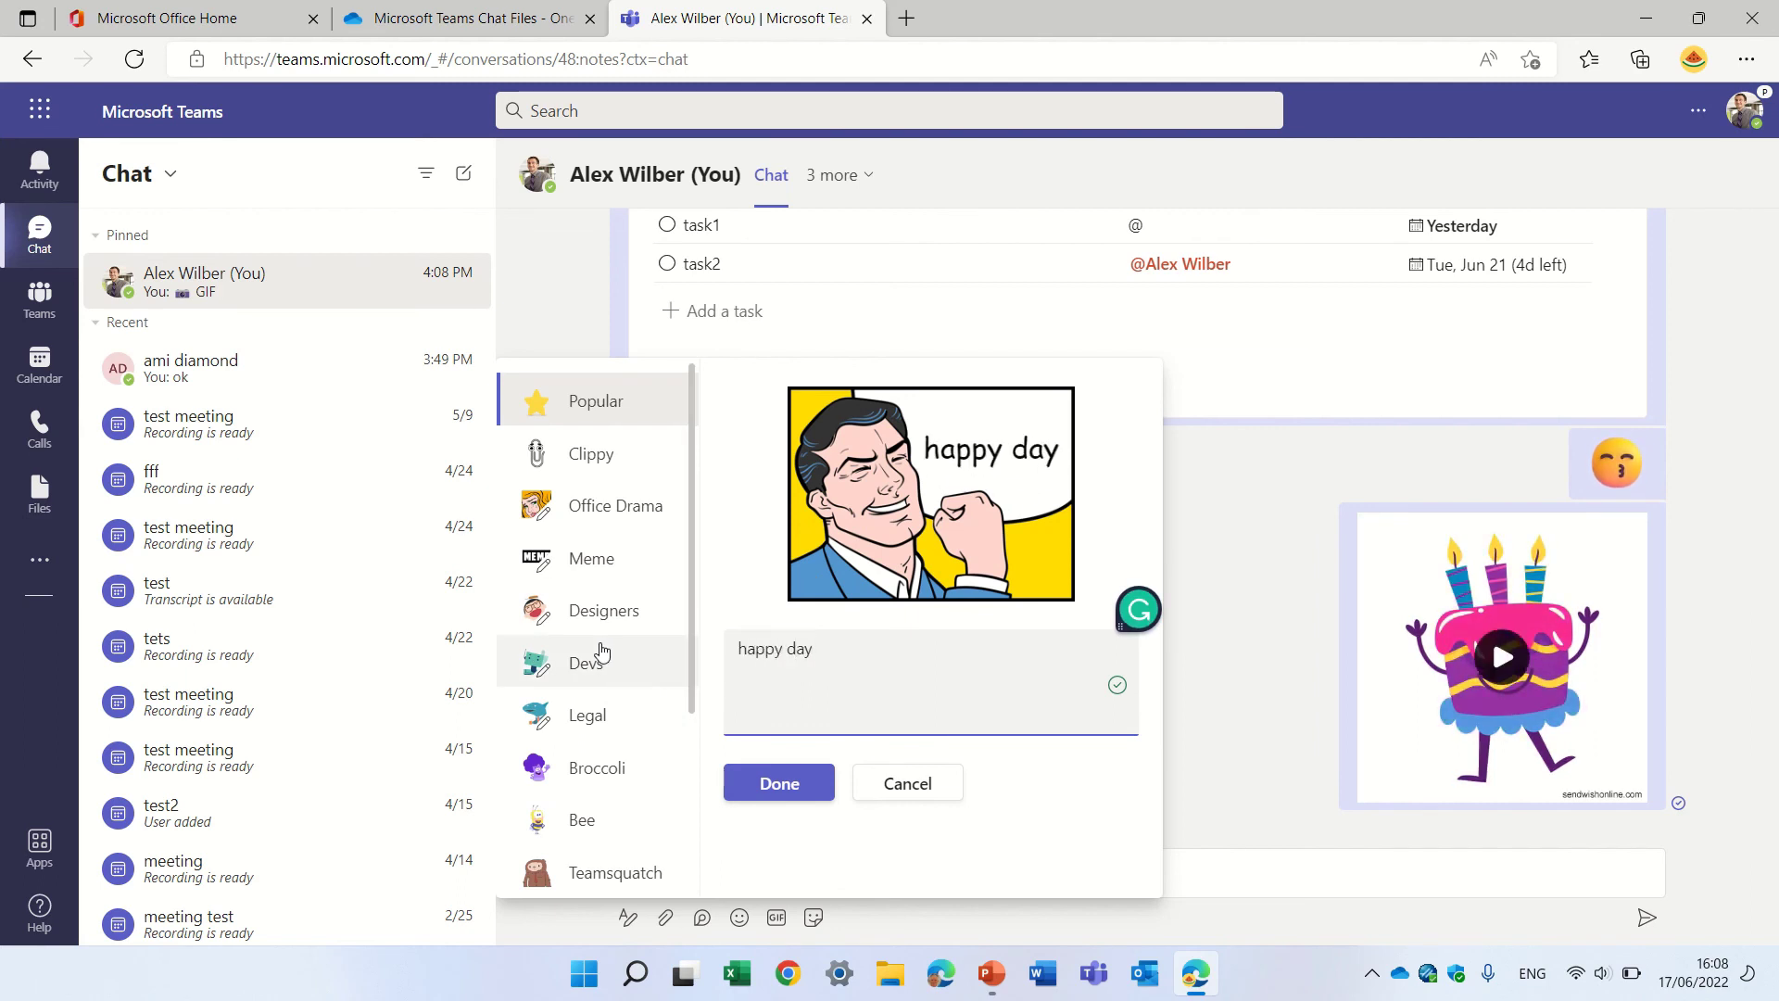
pyautogui.click(776, 788)
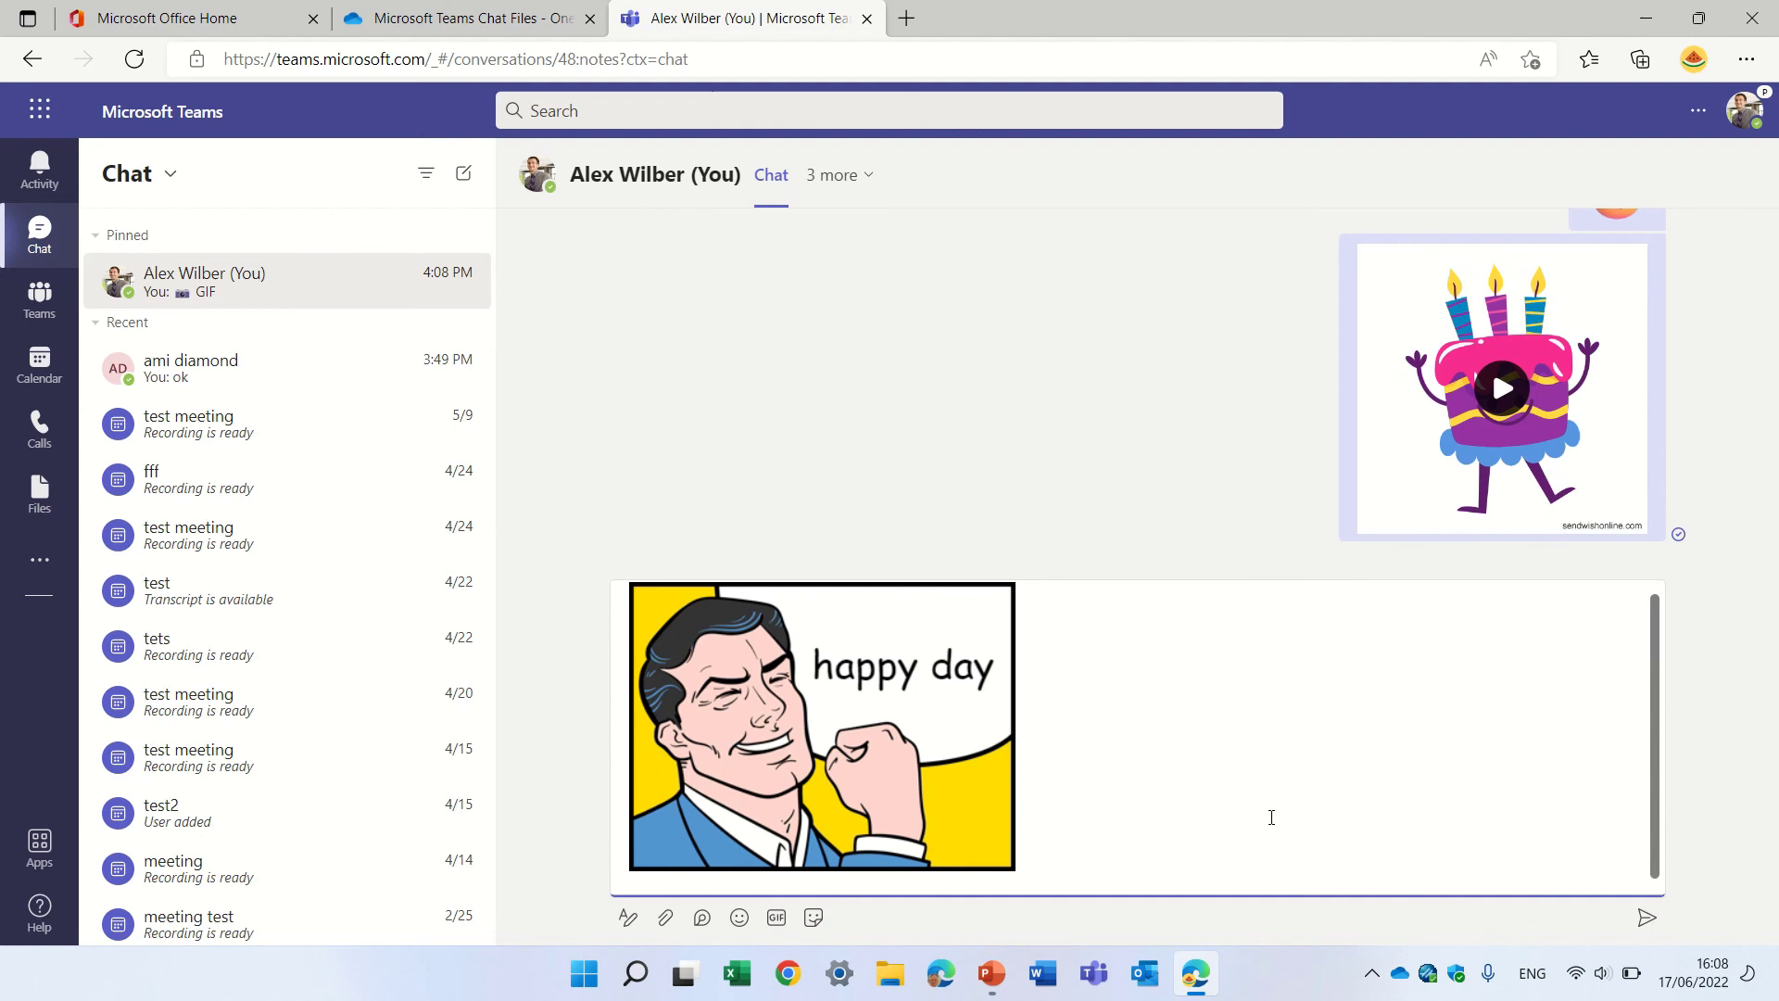
pyautogui.click(1648, 922)
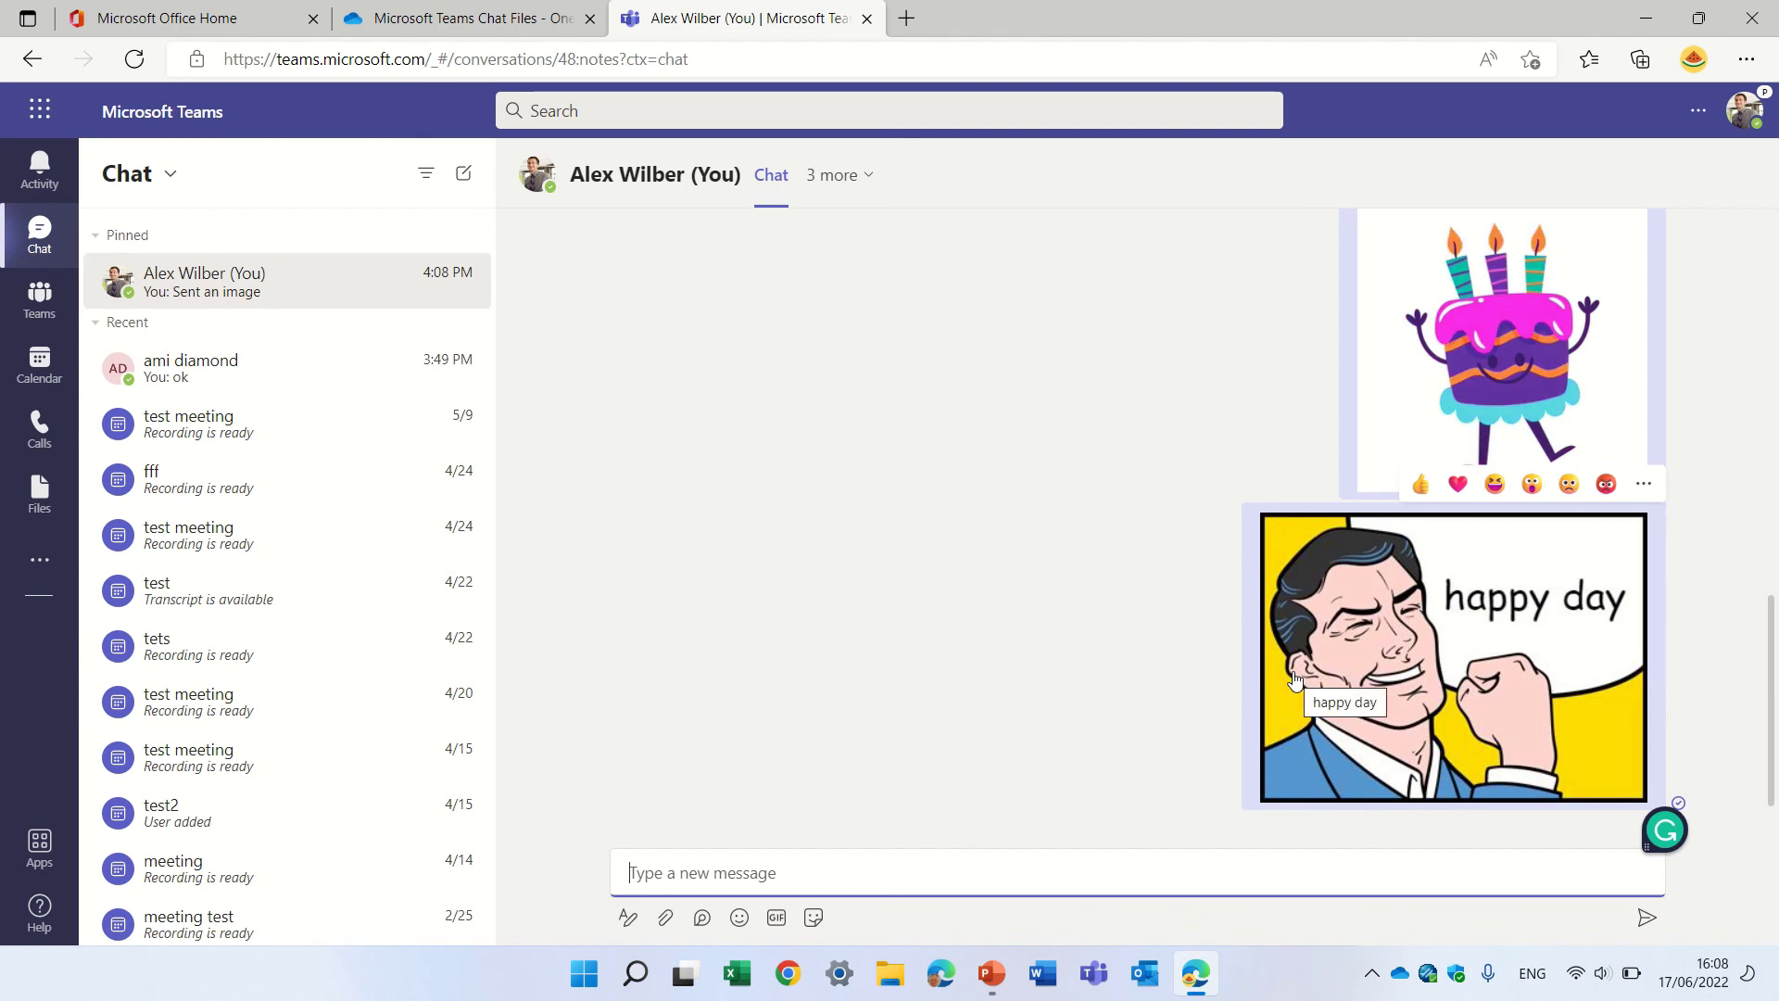
pyautogui.click(825, 179)
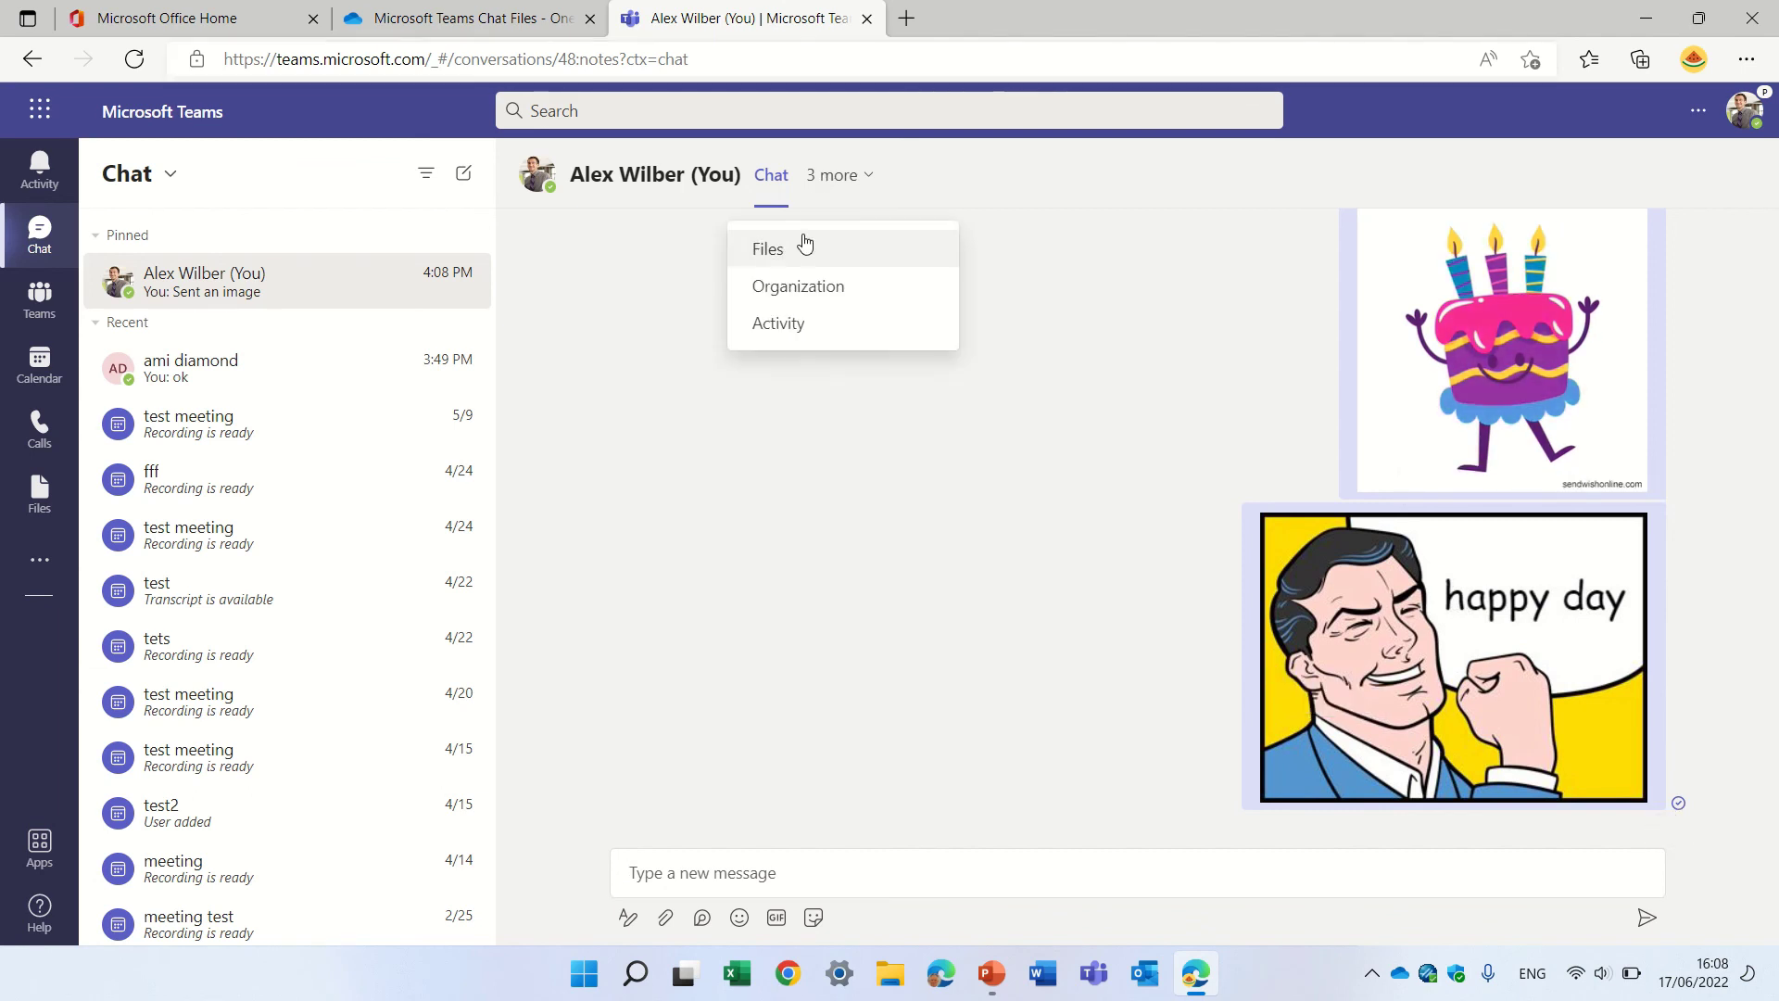
pyautogui.click(779, 250)
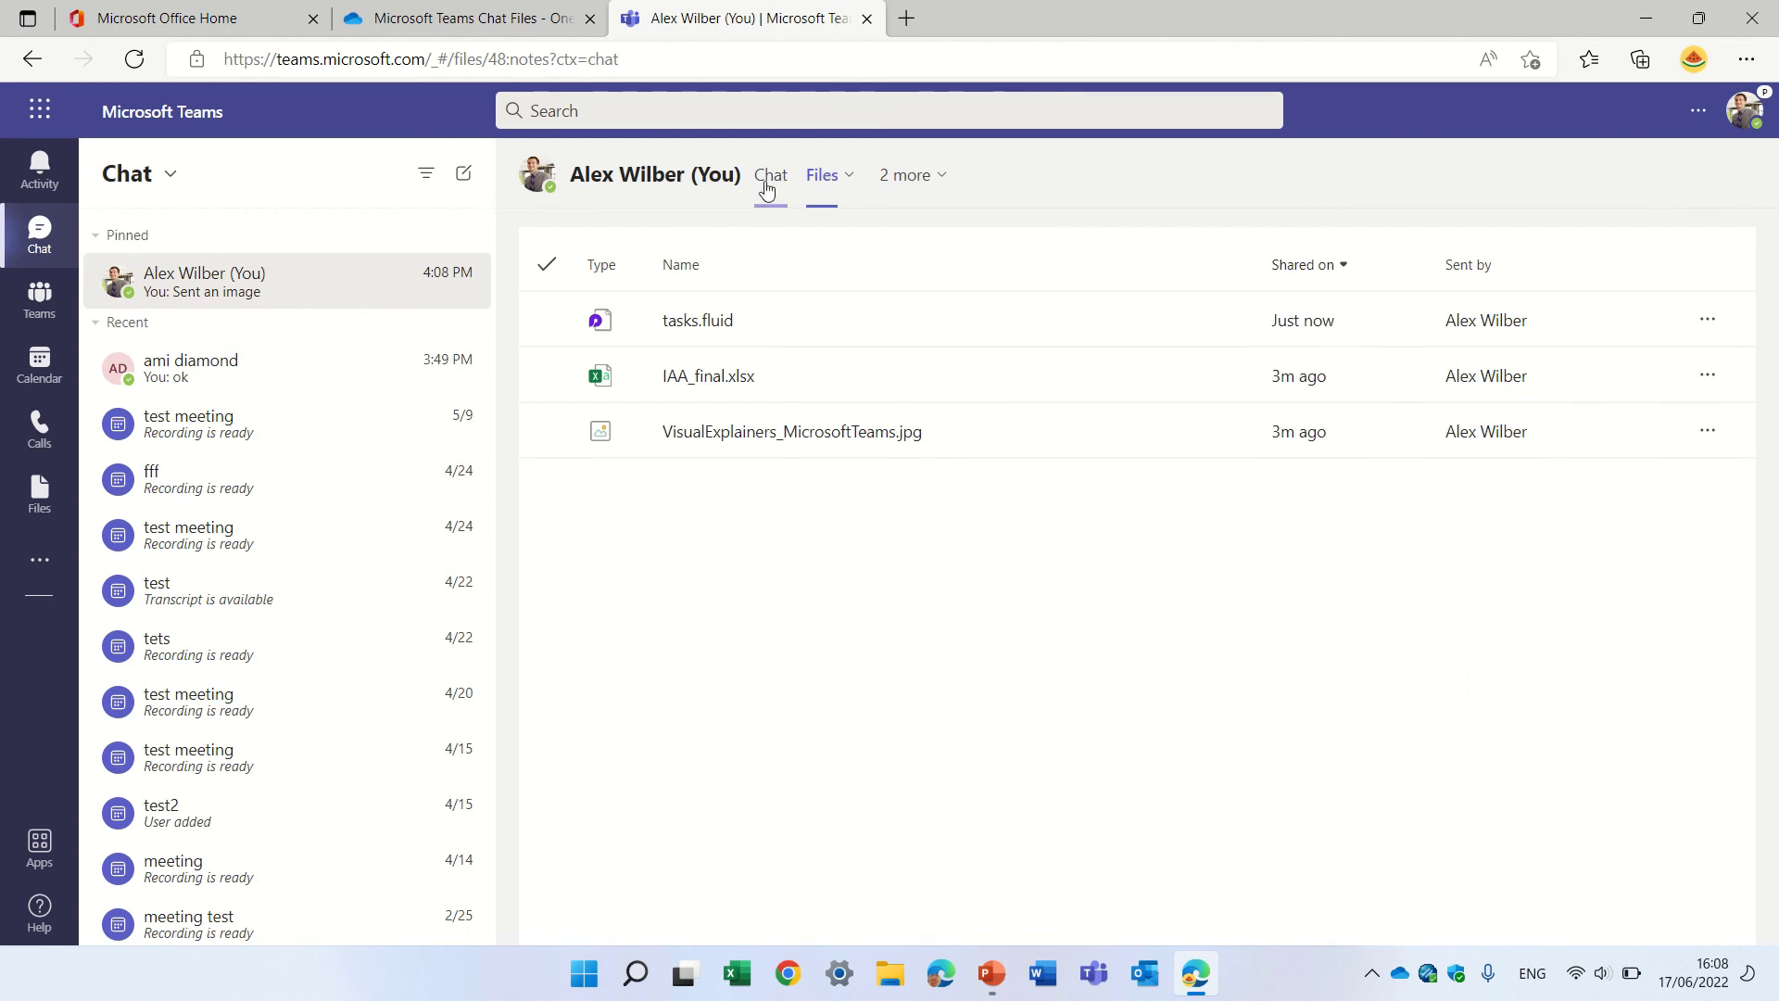
pyautogui.click(765, 189)
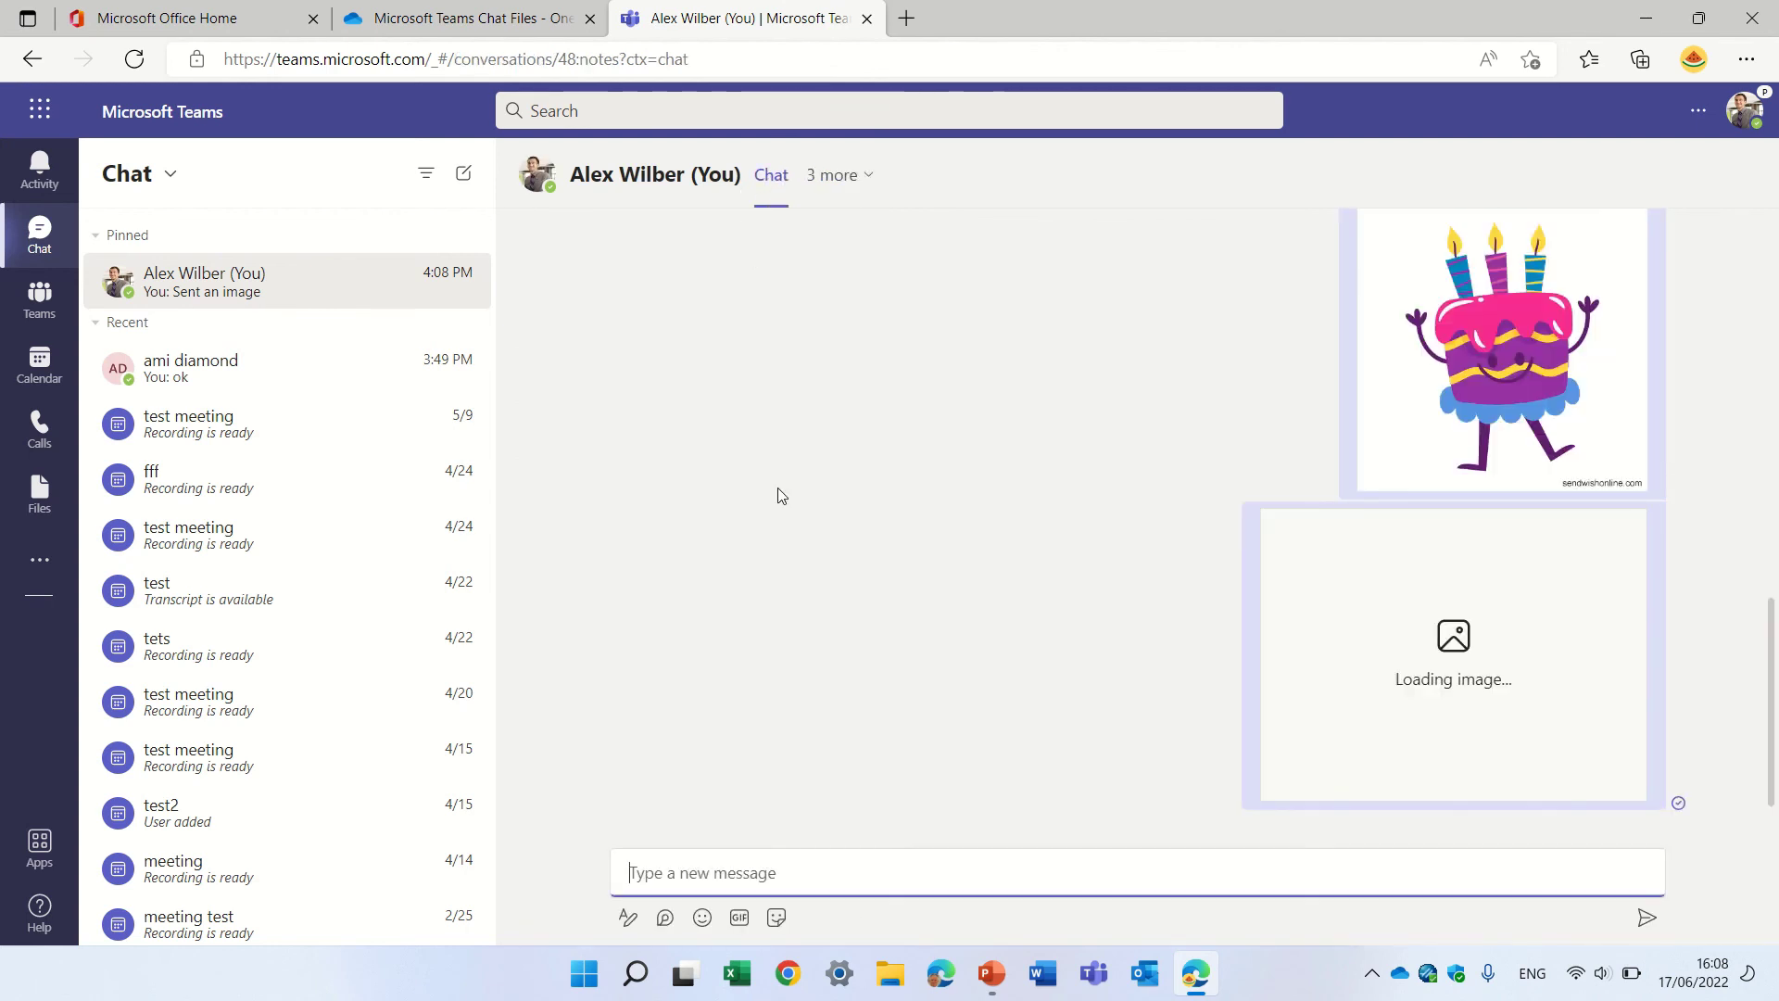